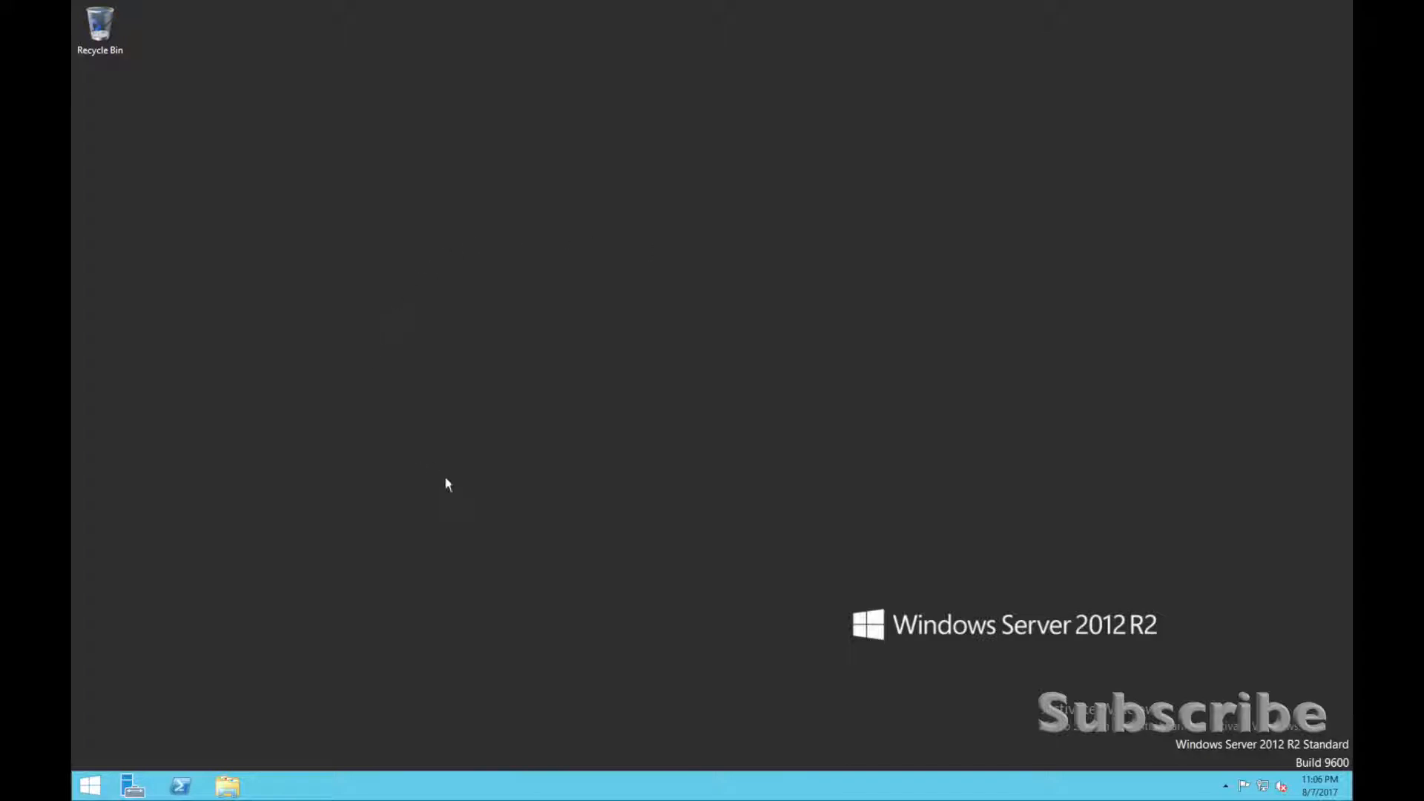
Open Internet Explorer and go to google.com, accepting the secure connection alert.
left_click(90, 786)
left_click(318, 384)
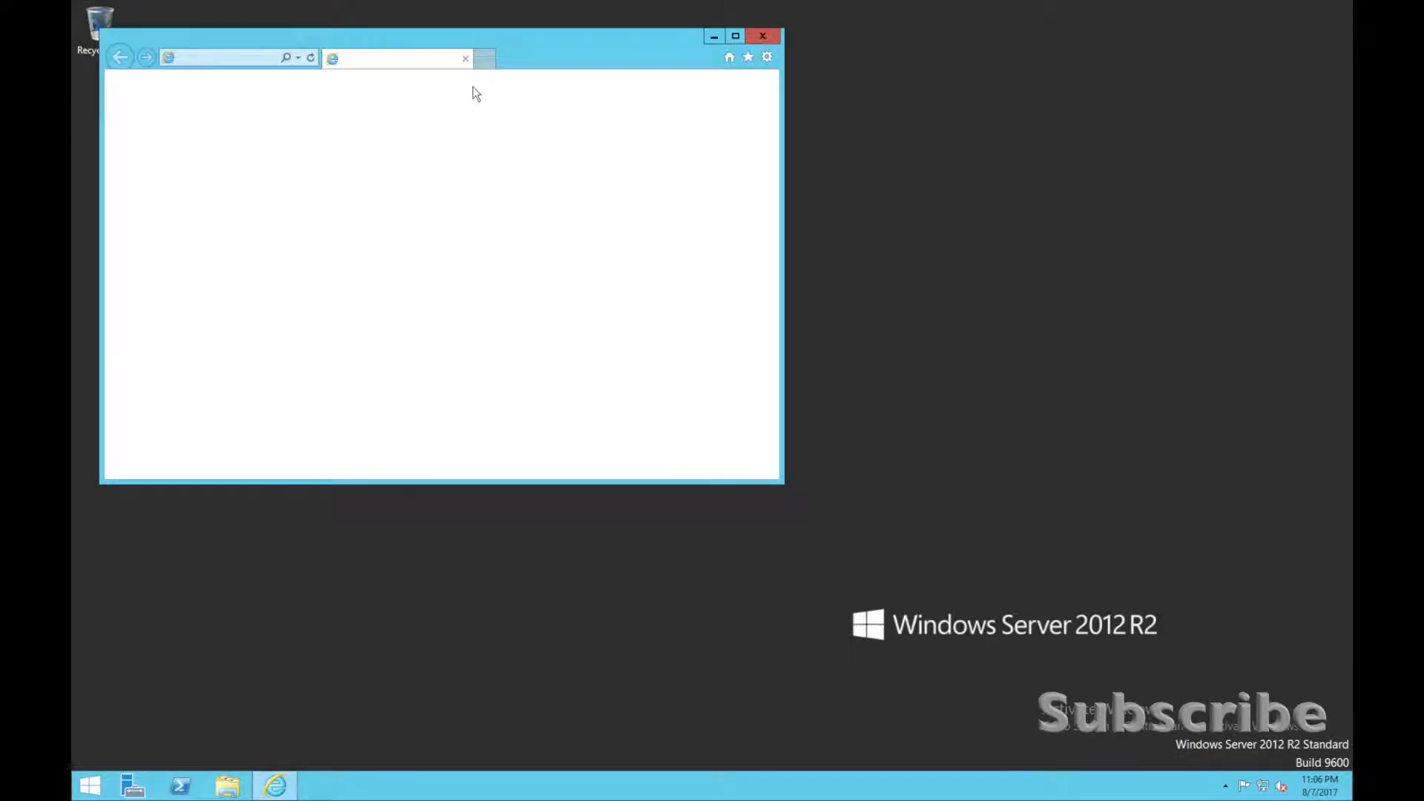
left_click_drag(486, 46, 683, 83)
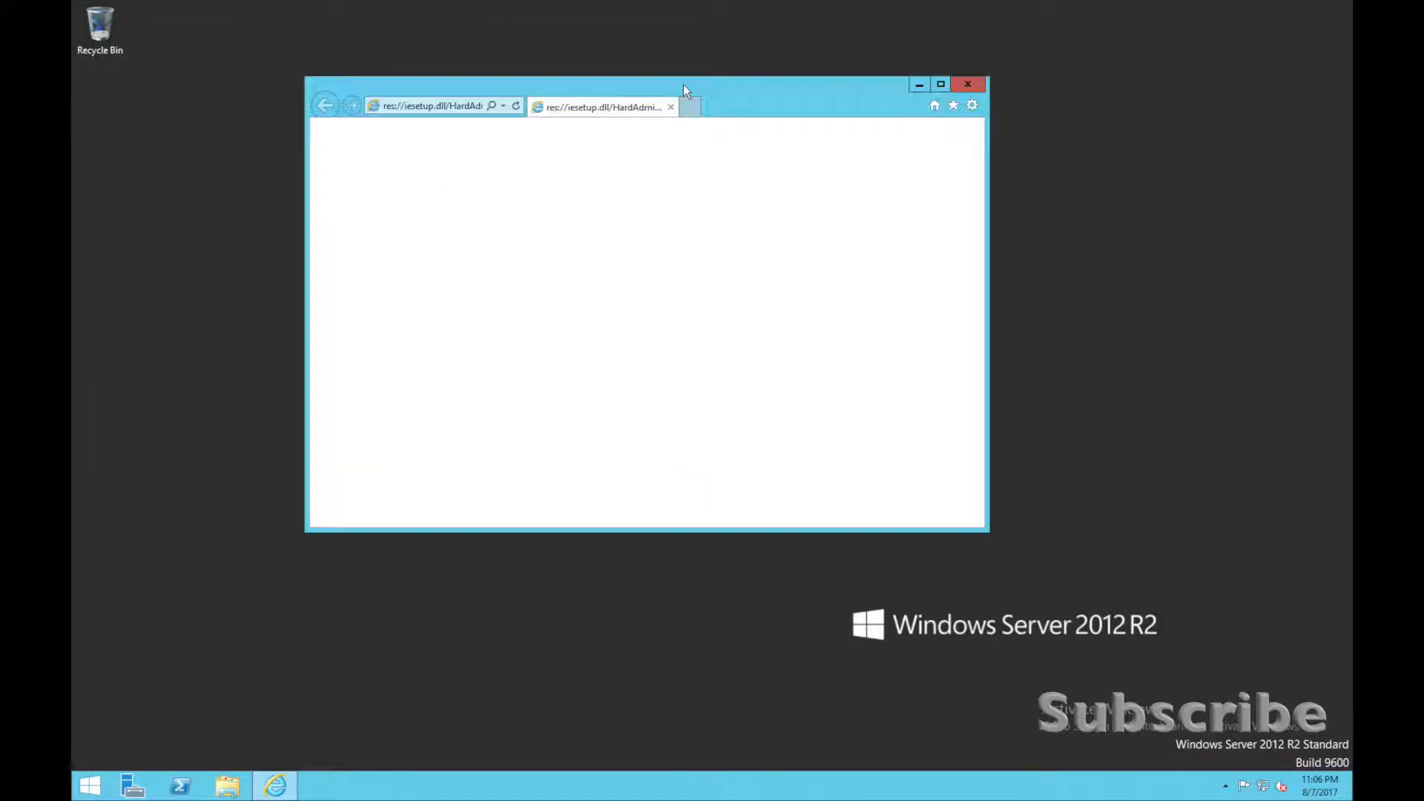
left_click(468, 109)
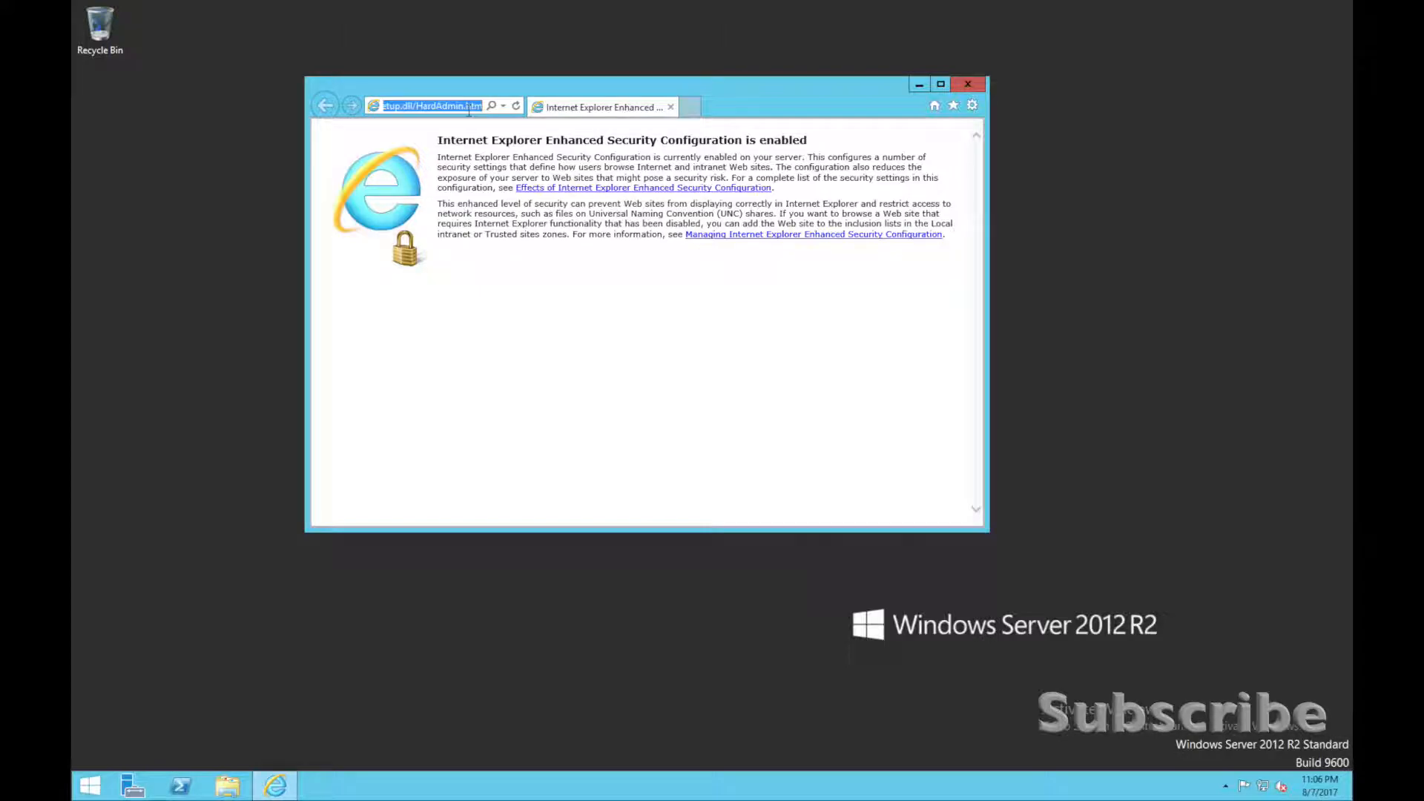
type("google.com/")
key("Return")
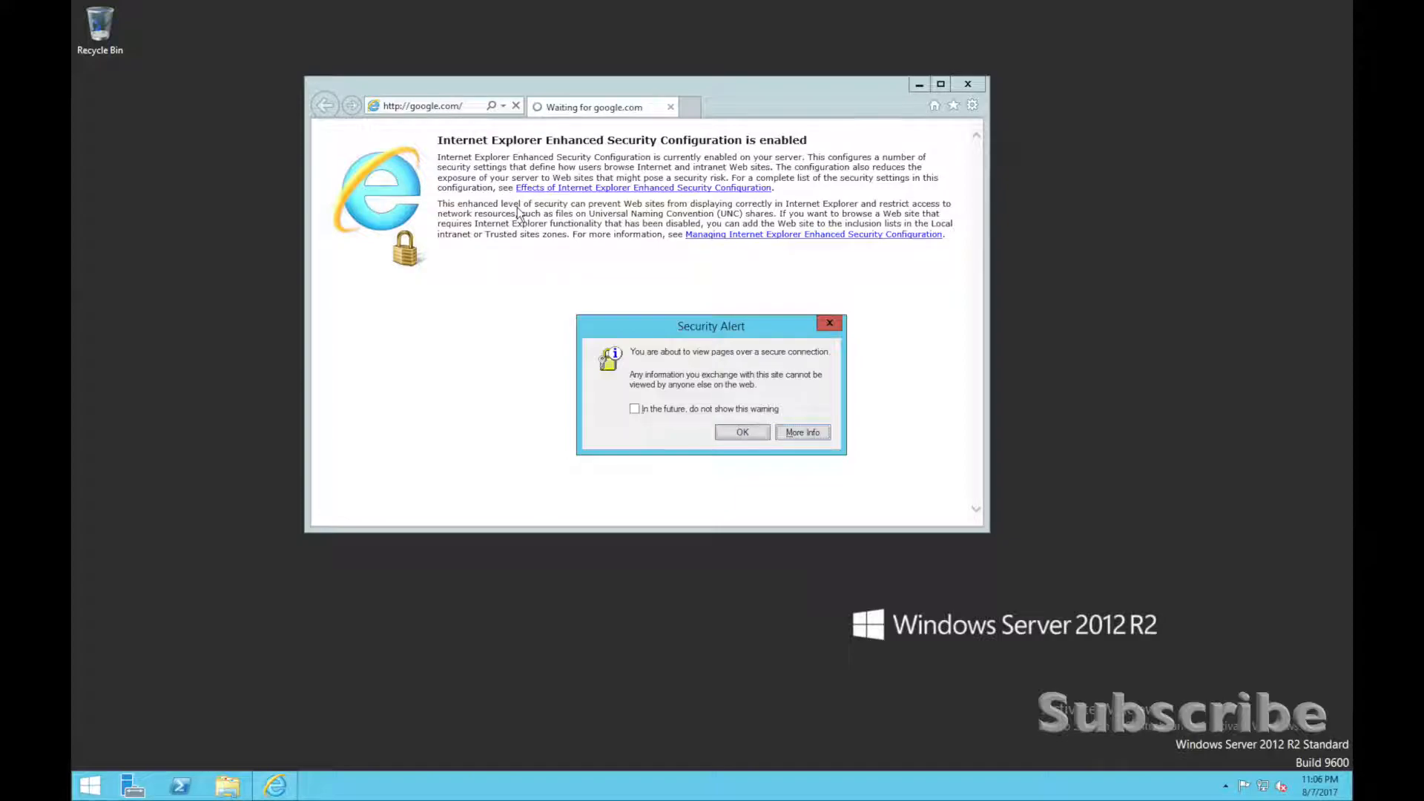
key("Return")
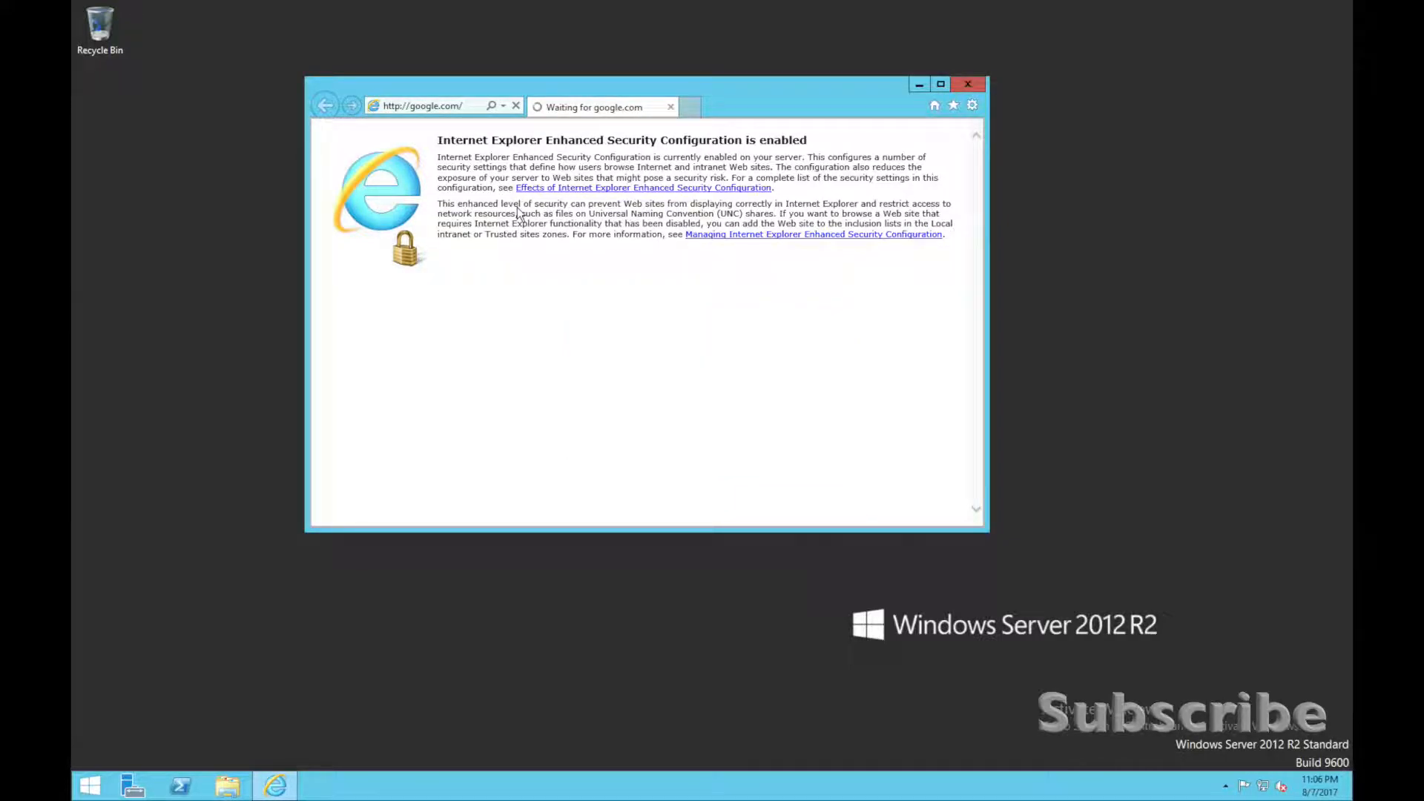
Search Google for "mdt 2013" and continue through the redirect page to the search results.
type("mdt 2013")
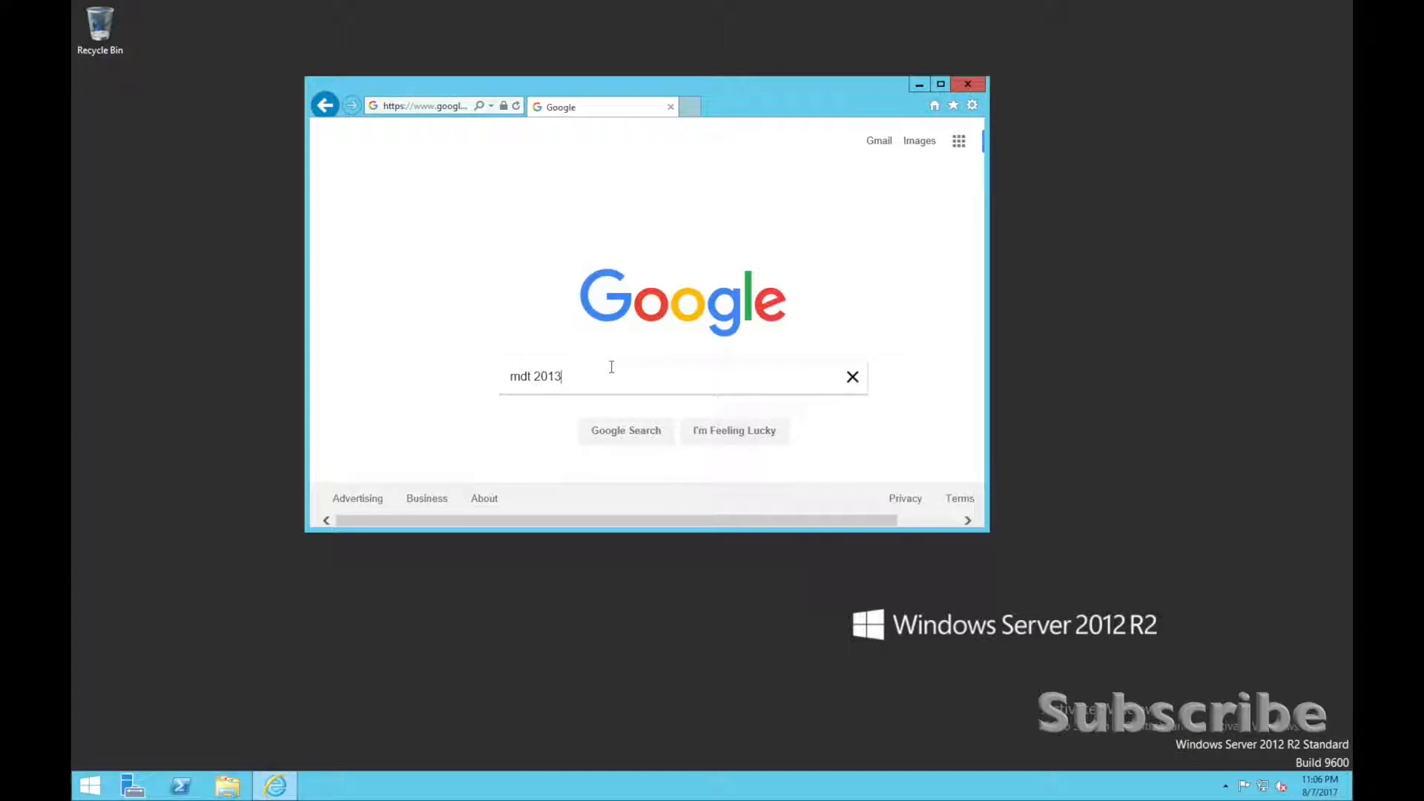
key("Return")
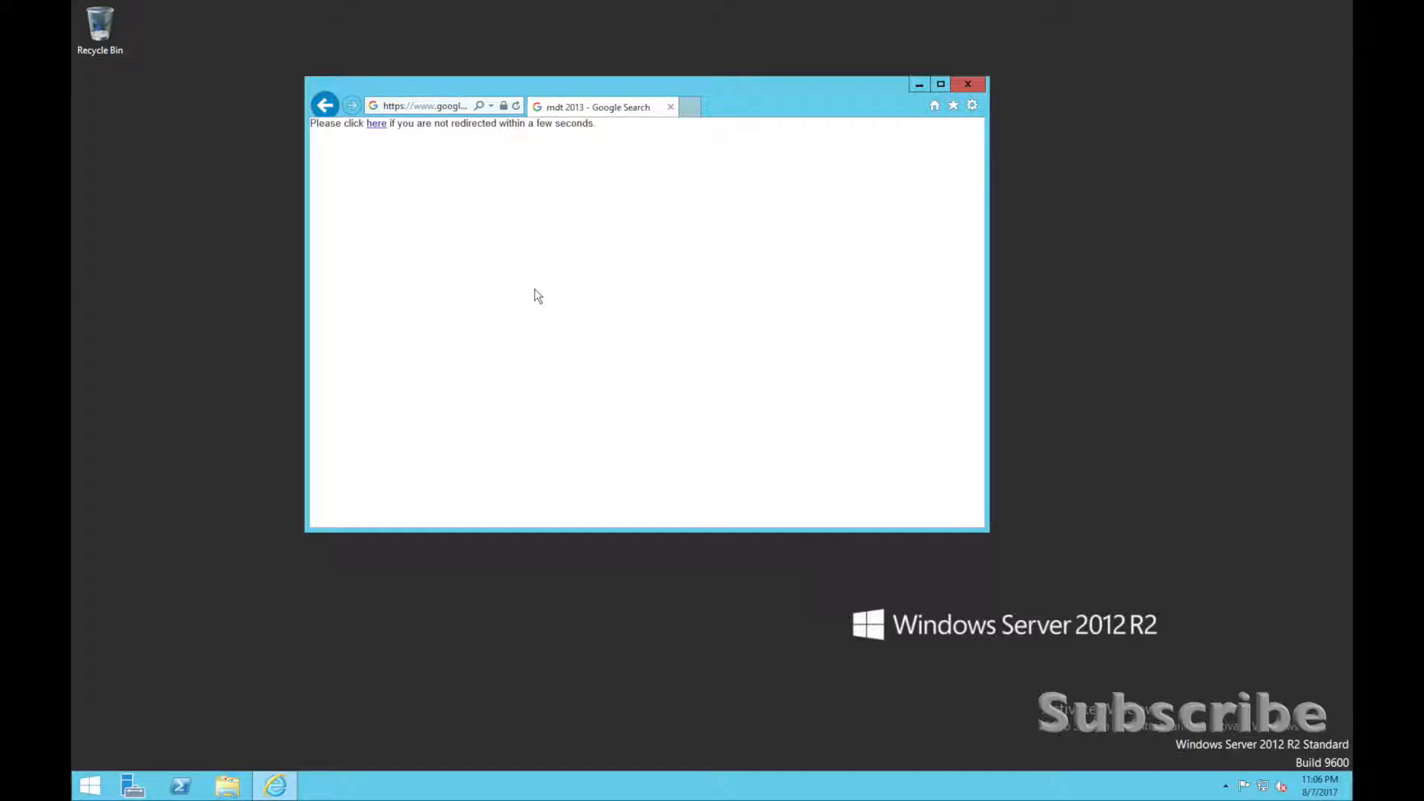
left_click(377, 125)
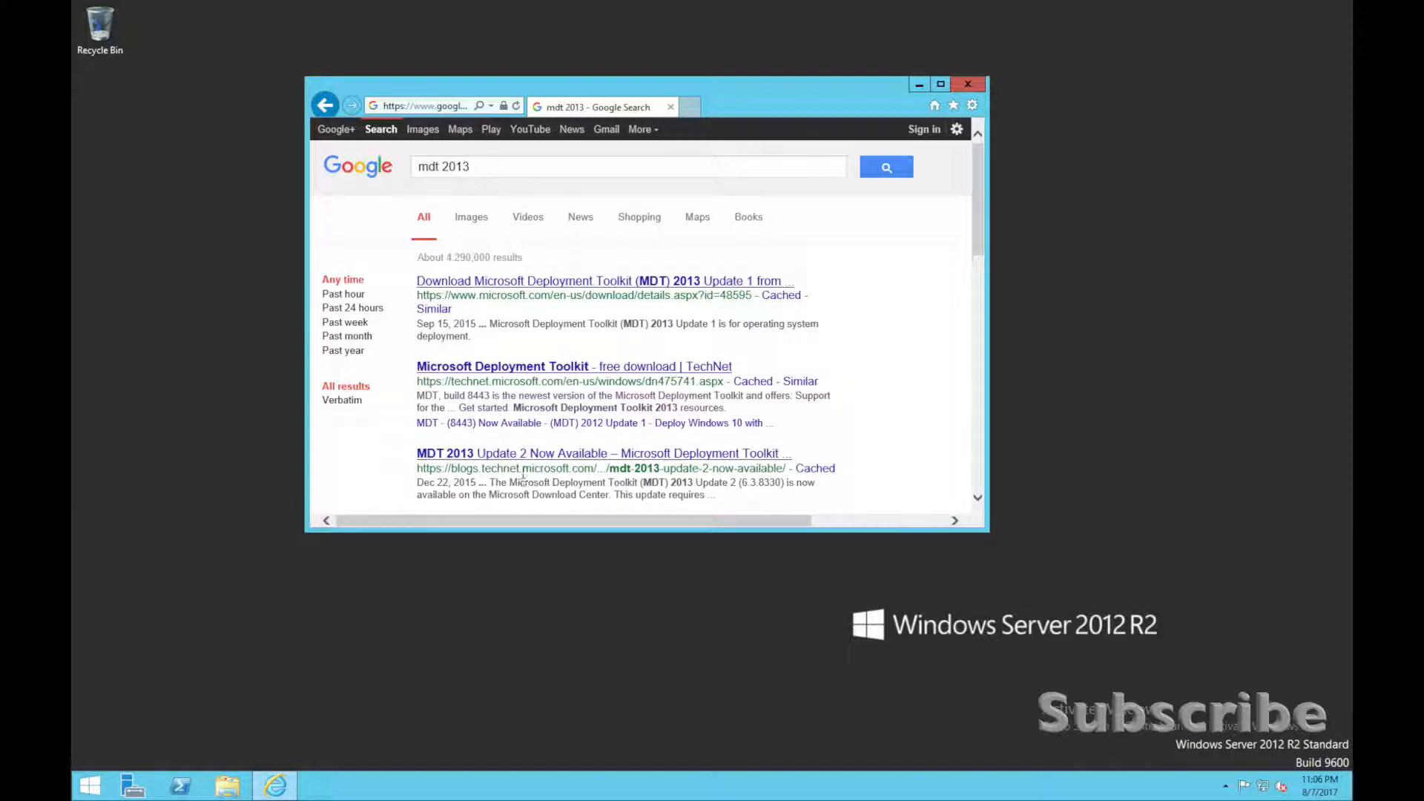
Open the TechNet Microsoft Deployment Toolkit result in a maximized window and follow its Microsoft Deployment Toolkit (8443) download link.
left_click(538, 367)
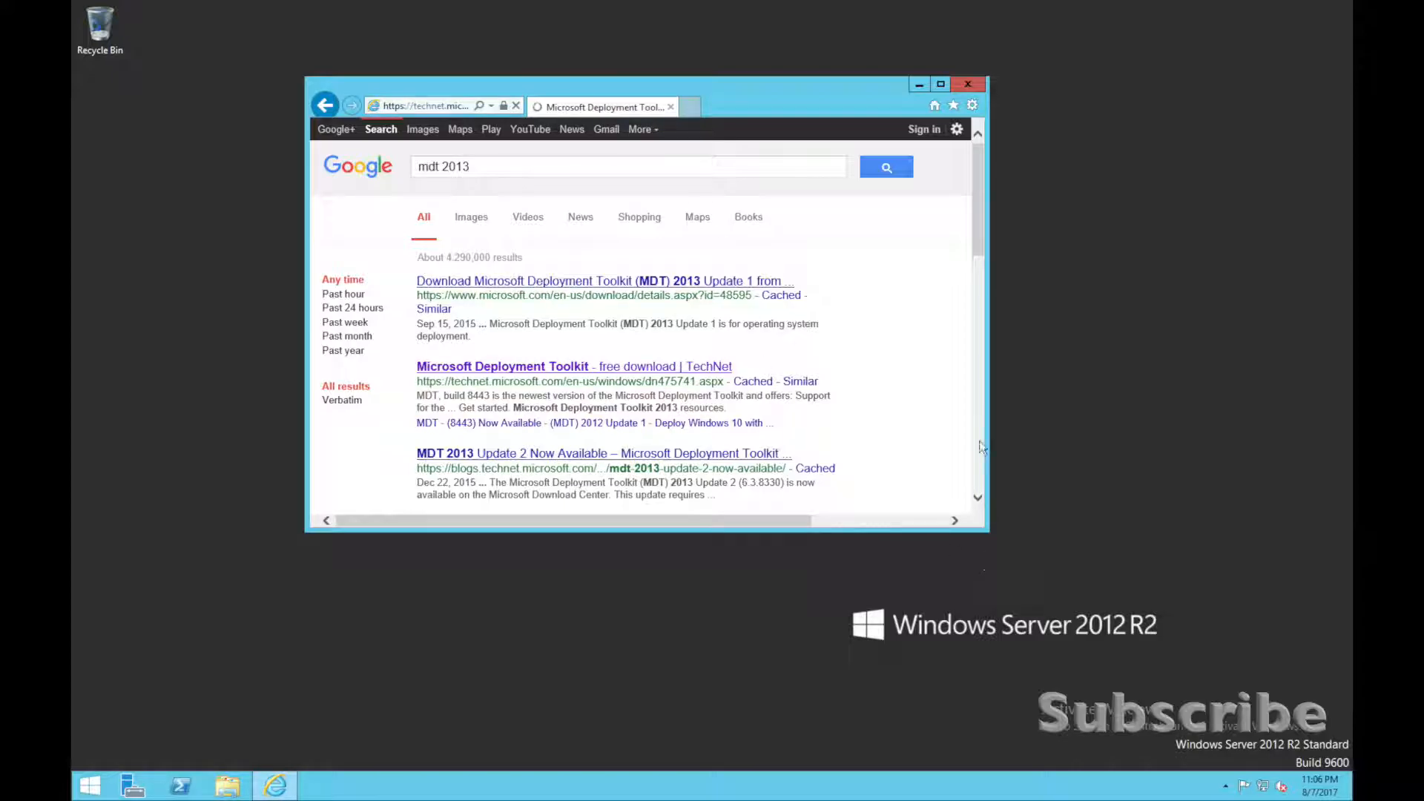
left_click(946, 88)
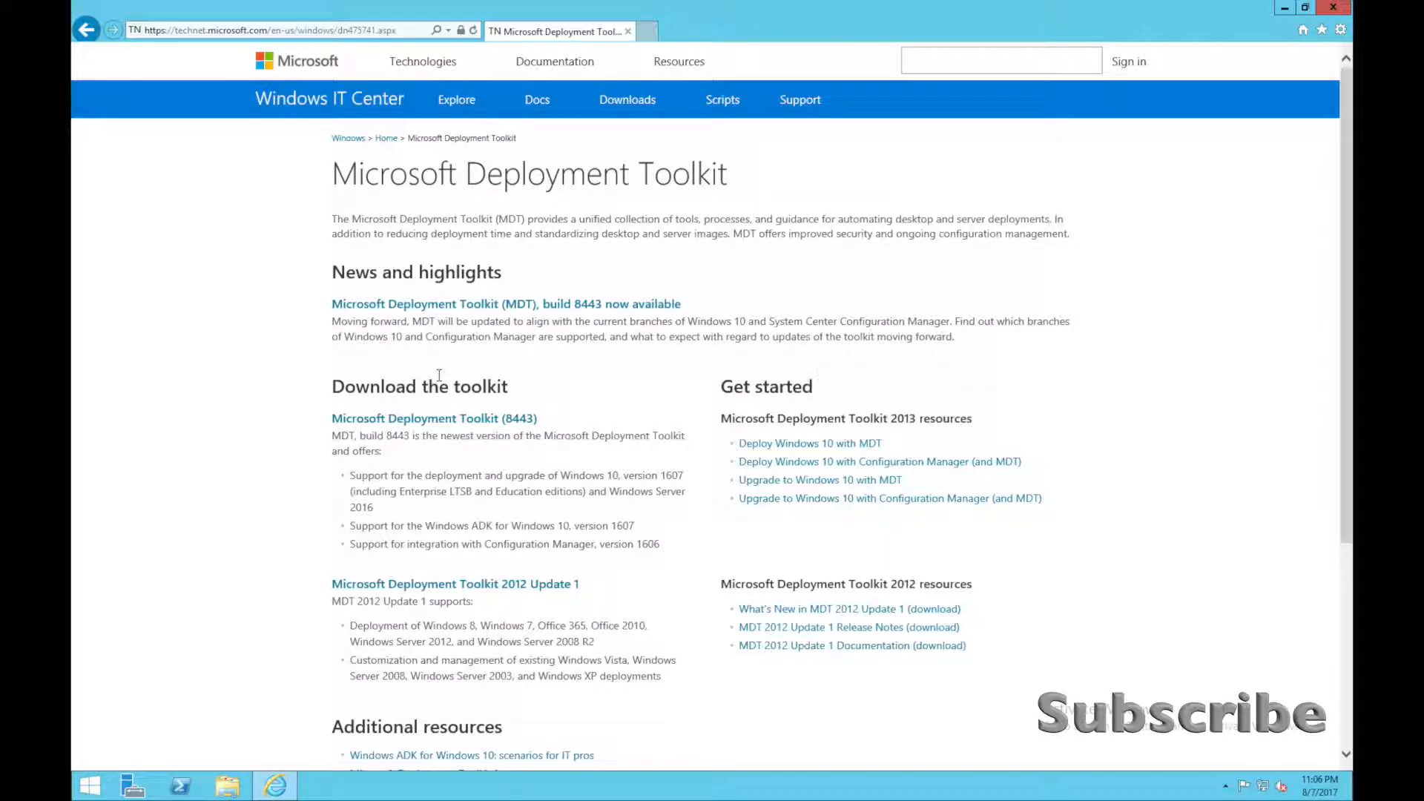
left_click(450, 422)
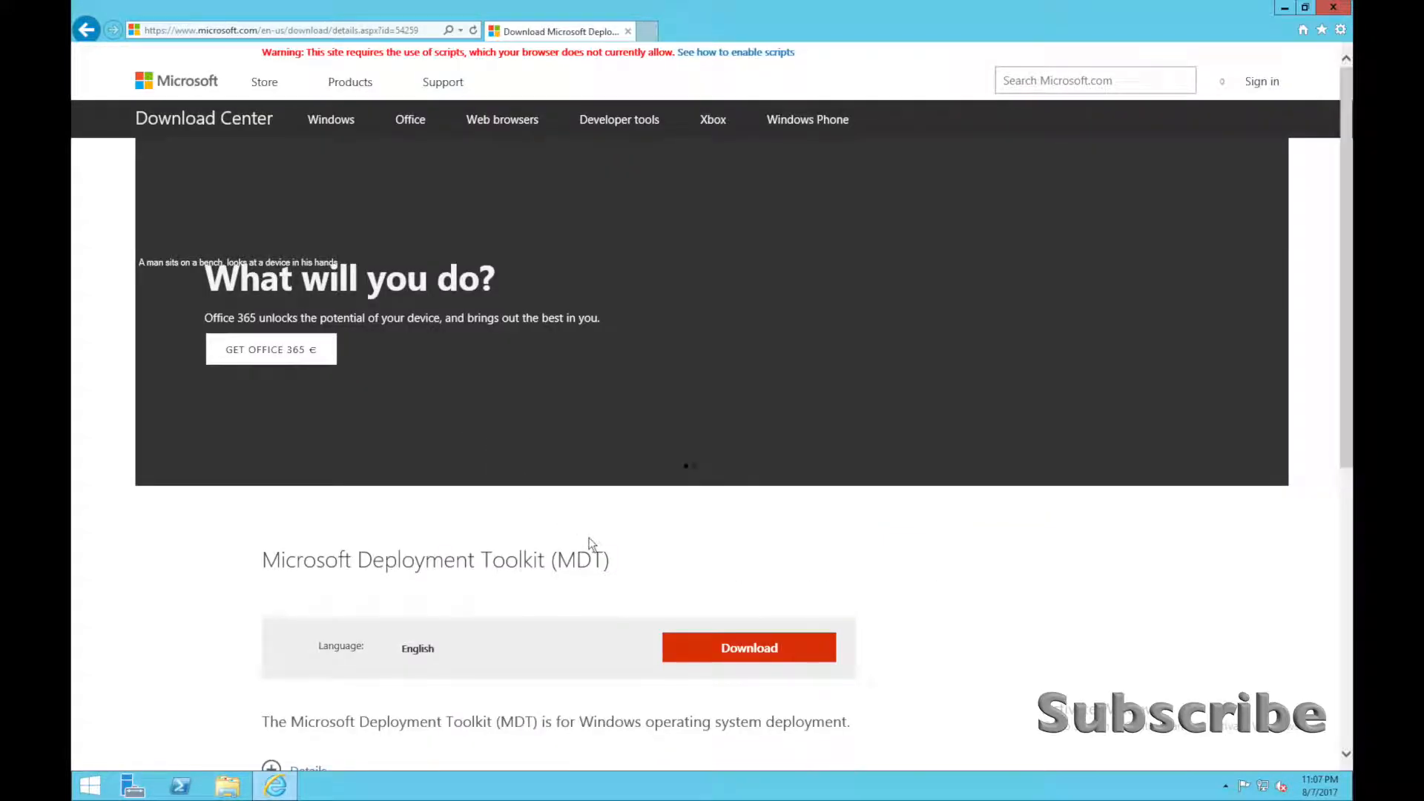
Examine the toolkit's Details and System Requirements sections on the download page.
scroll(591, 544, "down", 3)
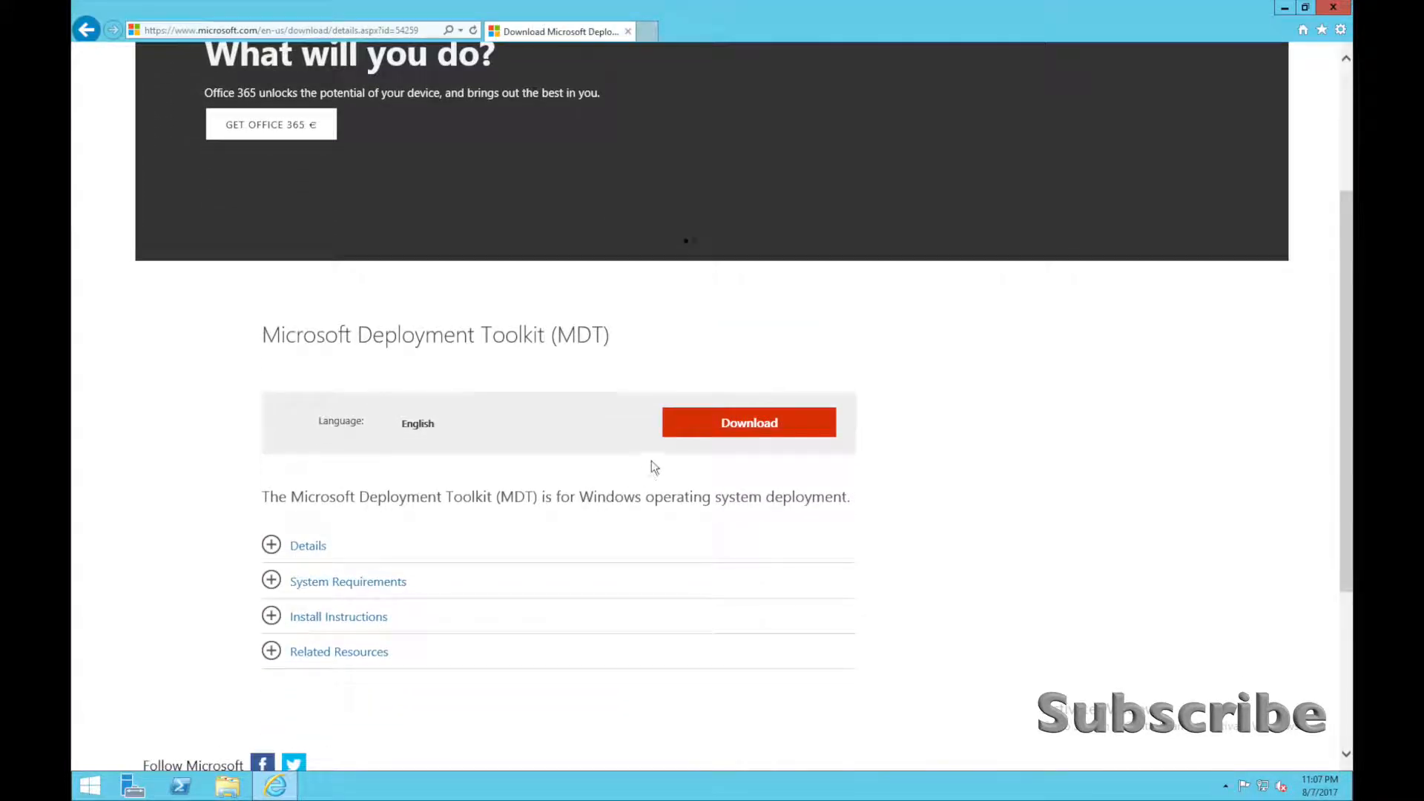
left_click(645, 452)
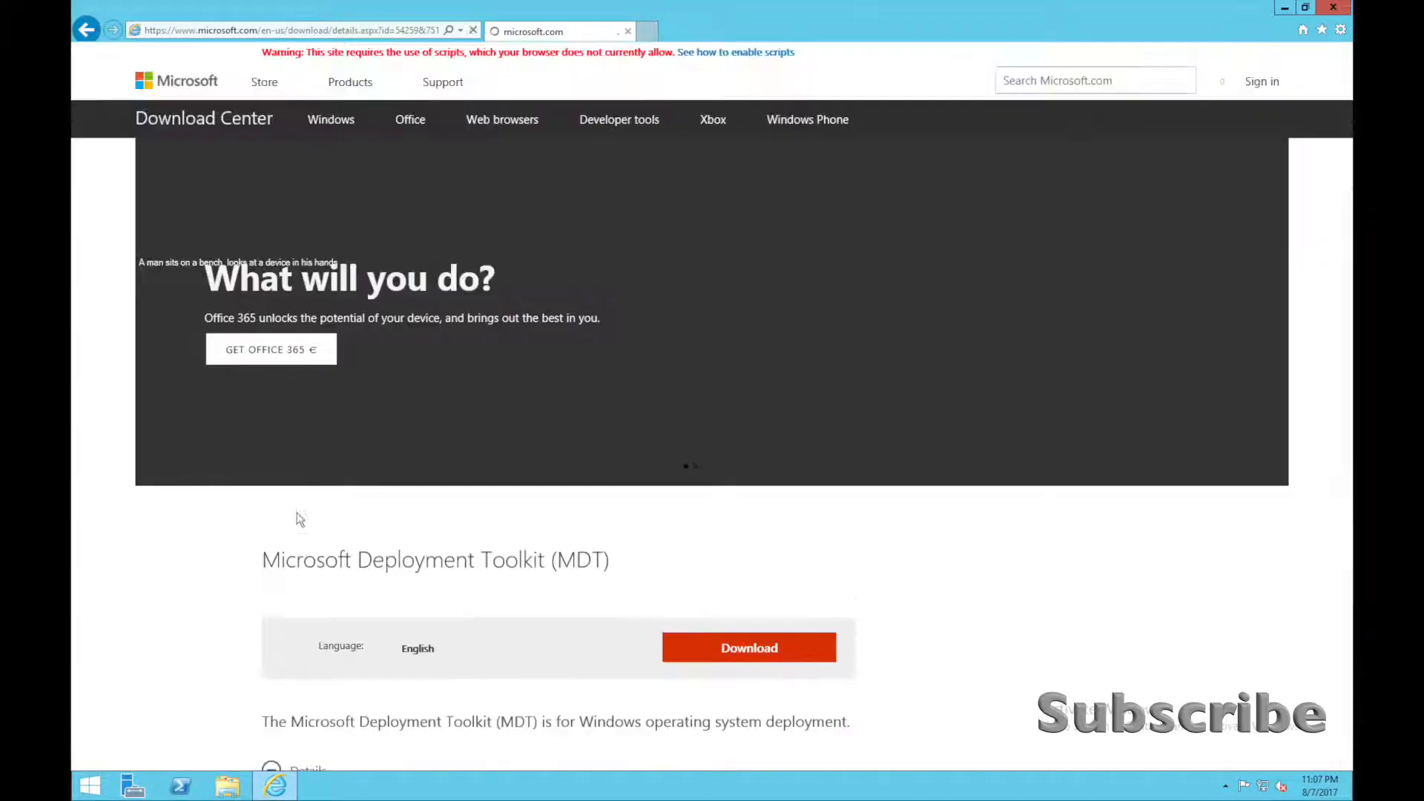
scroll(313, 551, "down", 4)
scroll(313, 553, "down", 5)
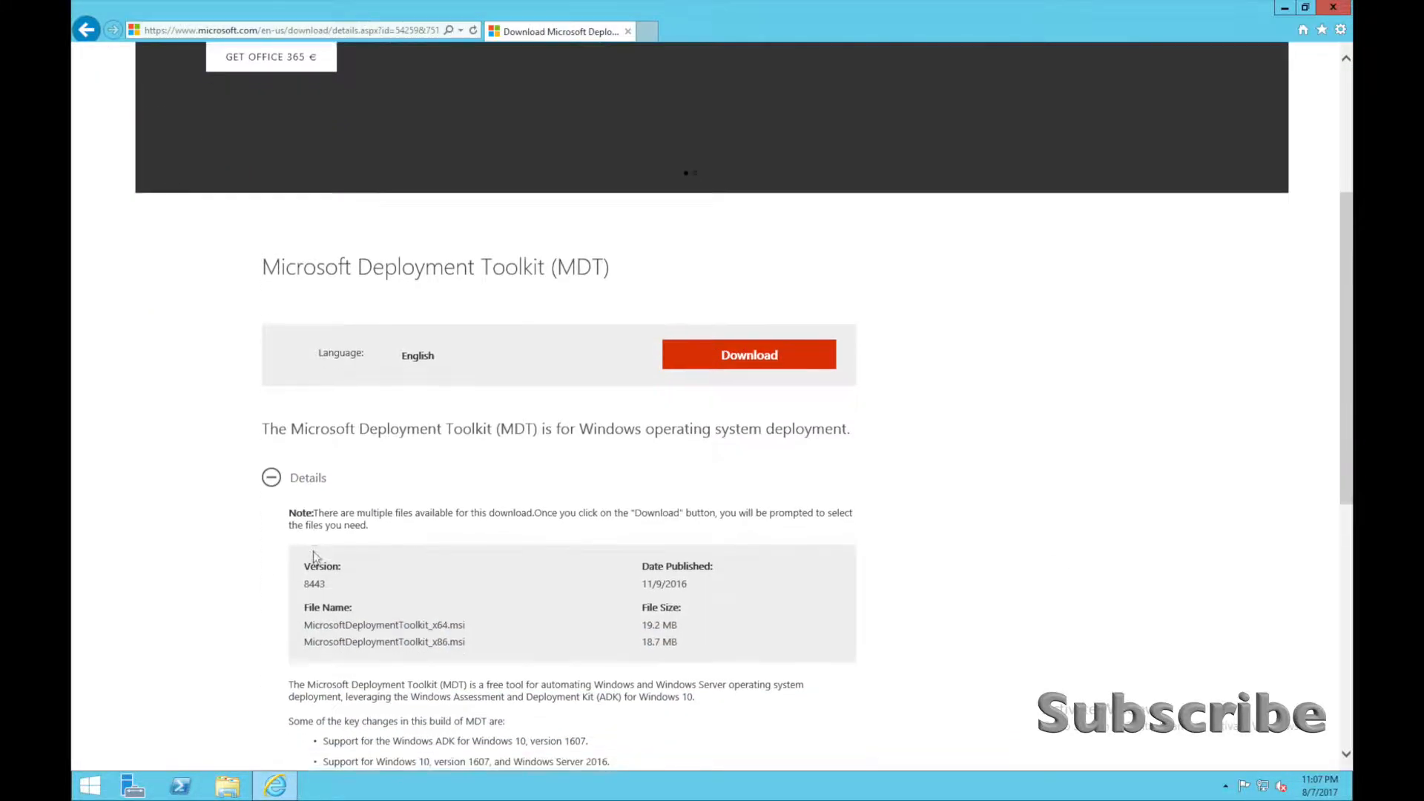
left_click(281, 517)
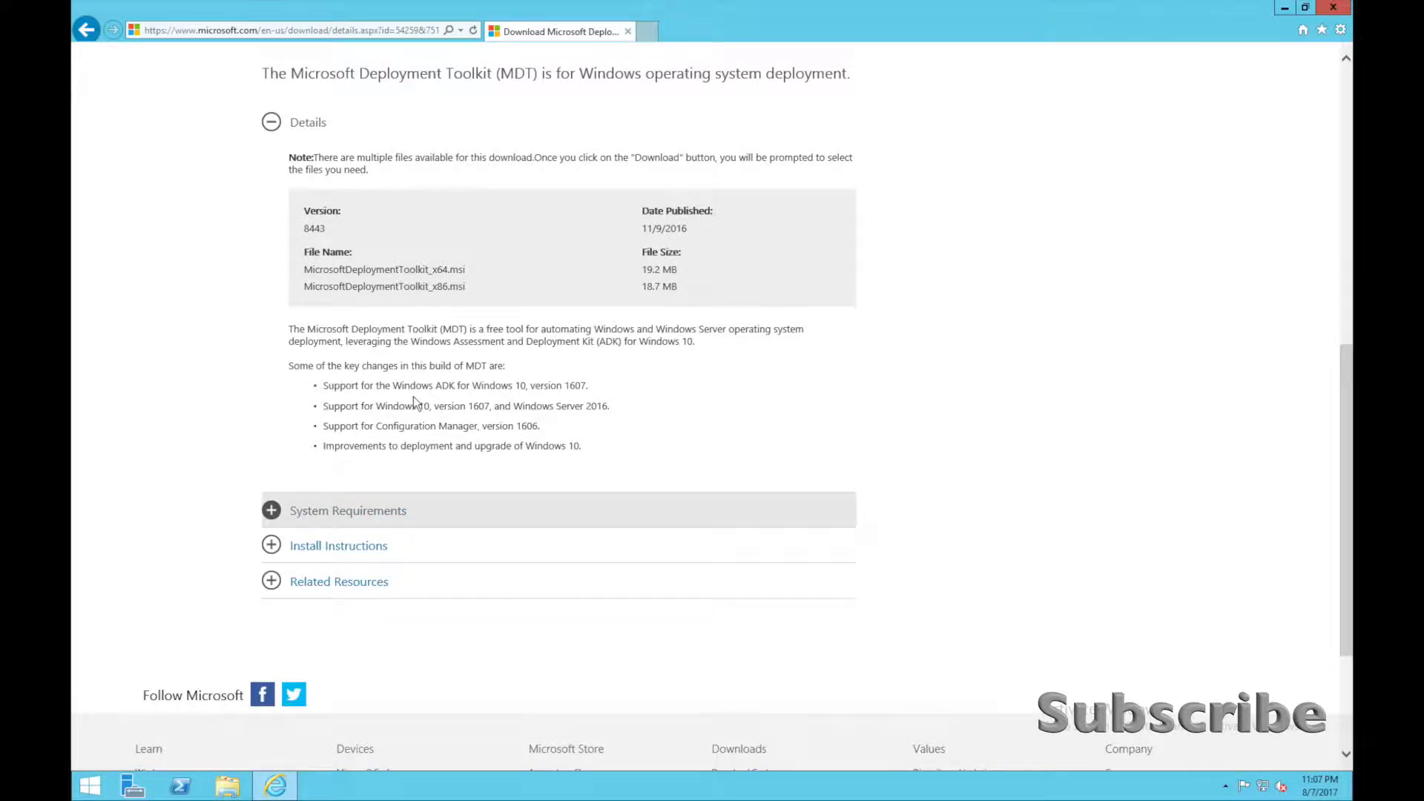
scroll(413, 396, "down", 4)
scroll(412, 396, "down", 7)
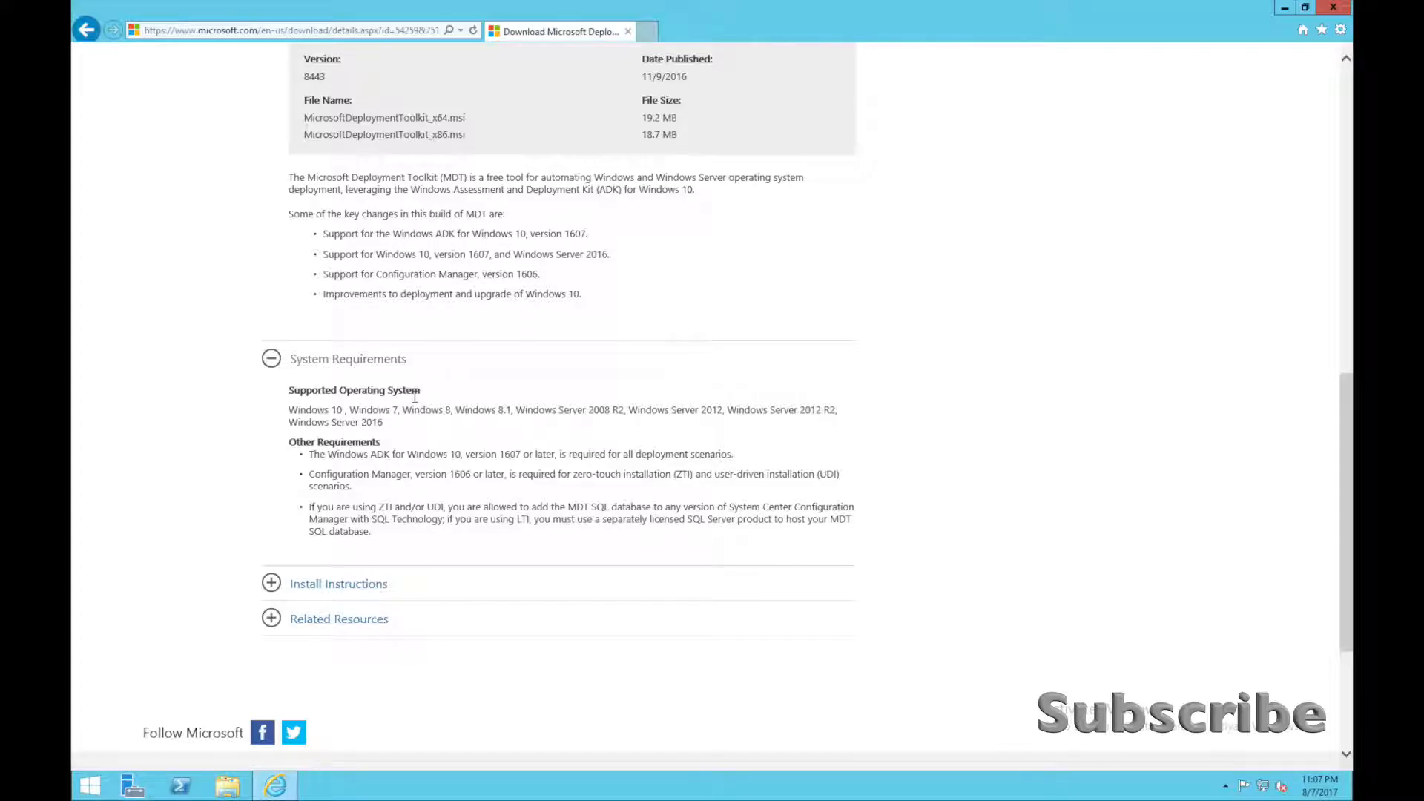
Download the 64-bit installer MicrosoftDeploymentToolkit_x64.msi and save it.
scroll(415, 396, "up", 5)
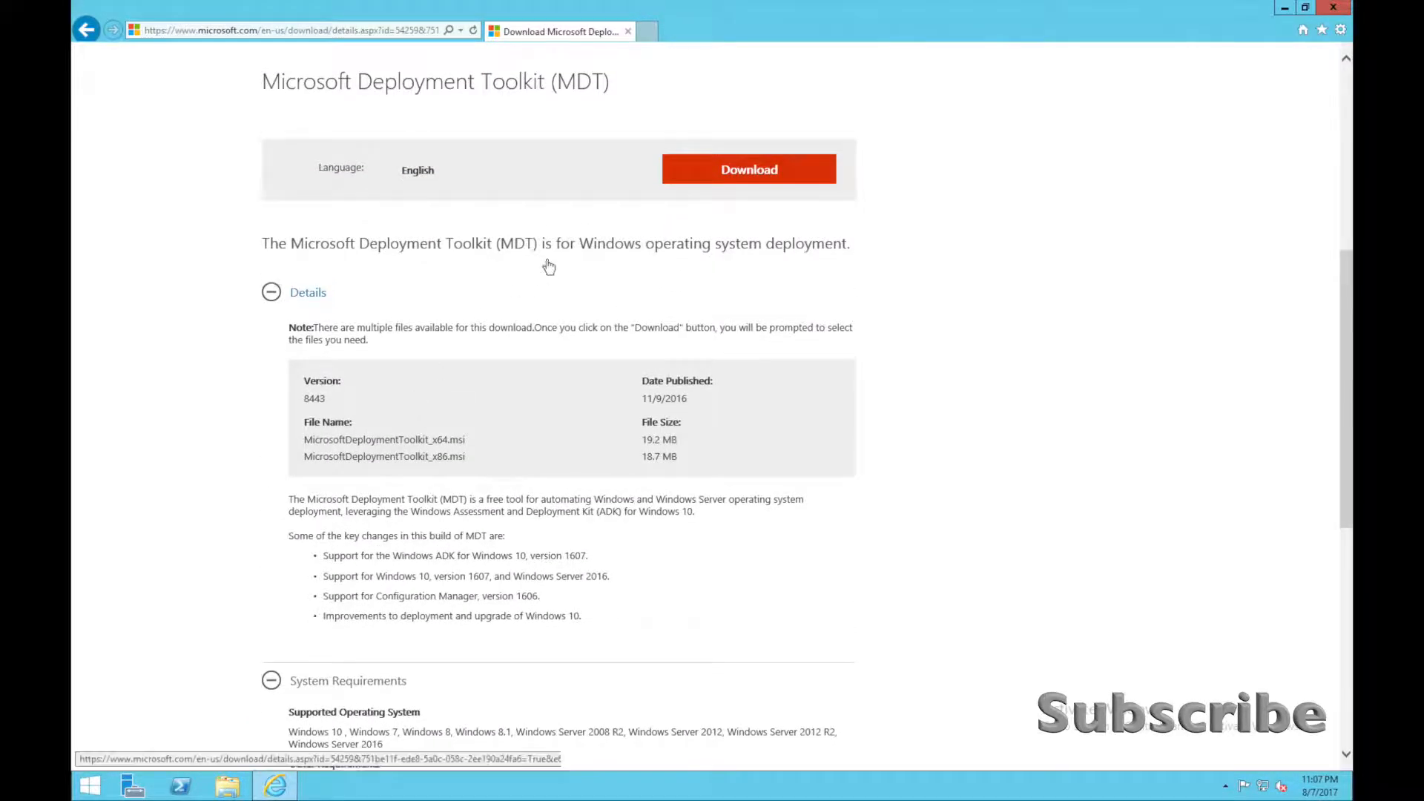
left_click(739, 172)
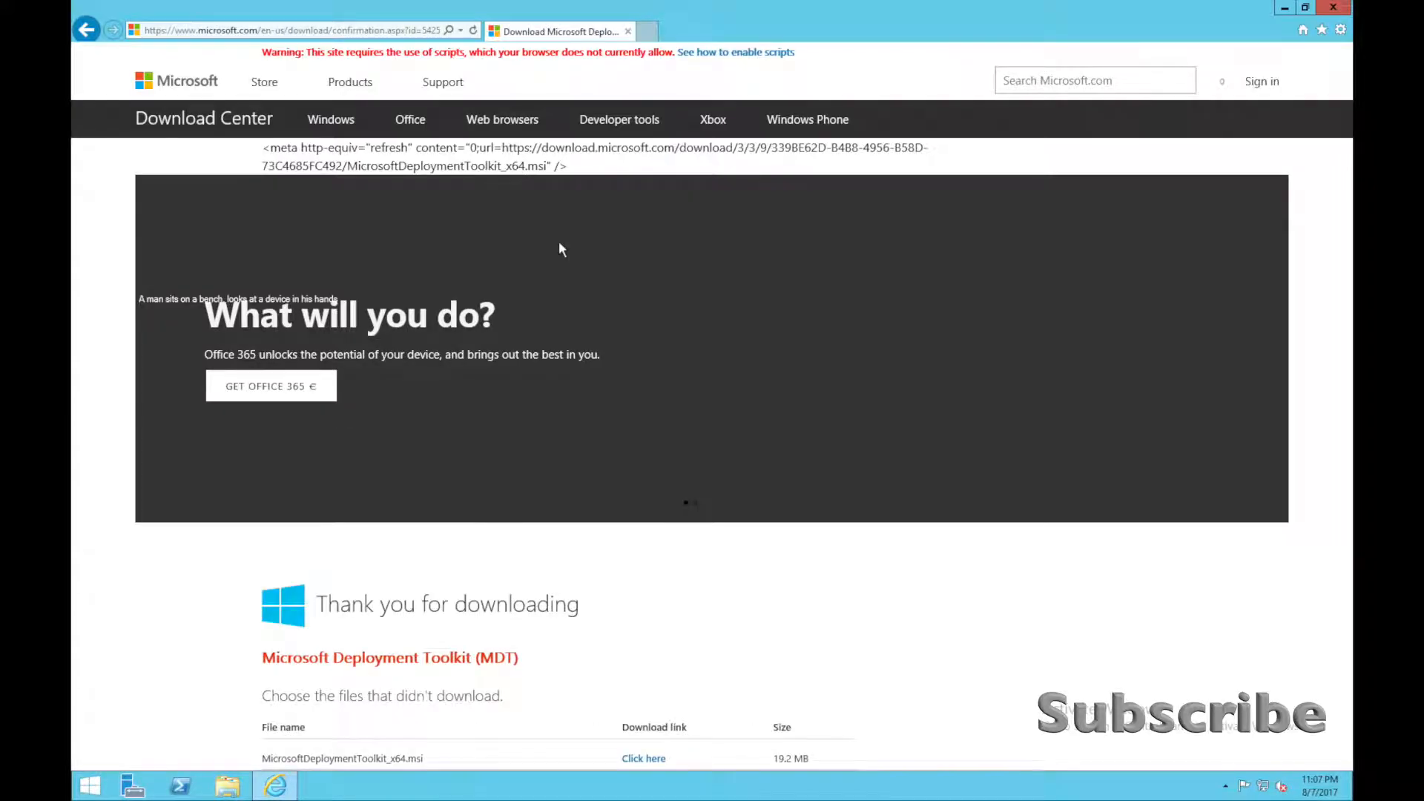
scroll(578, 314, "down", 8)
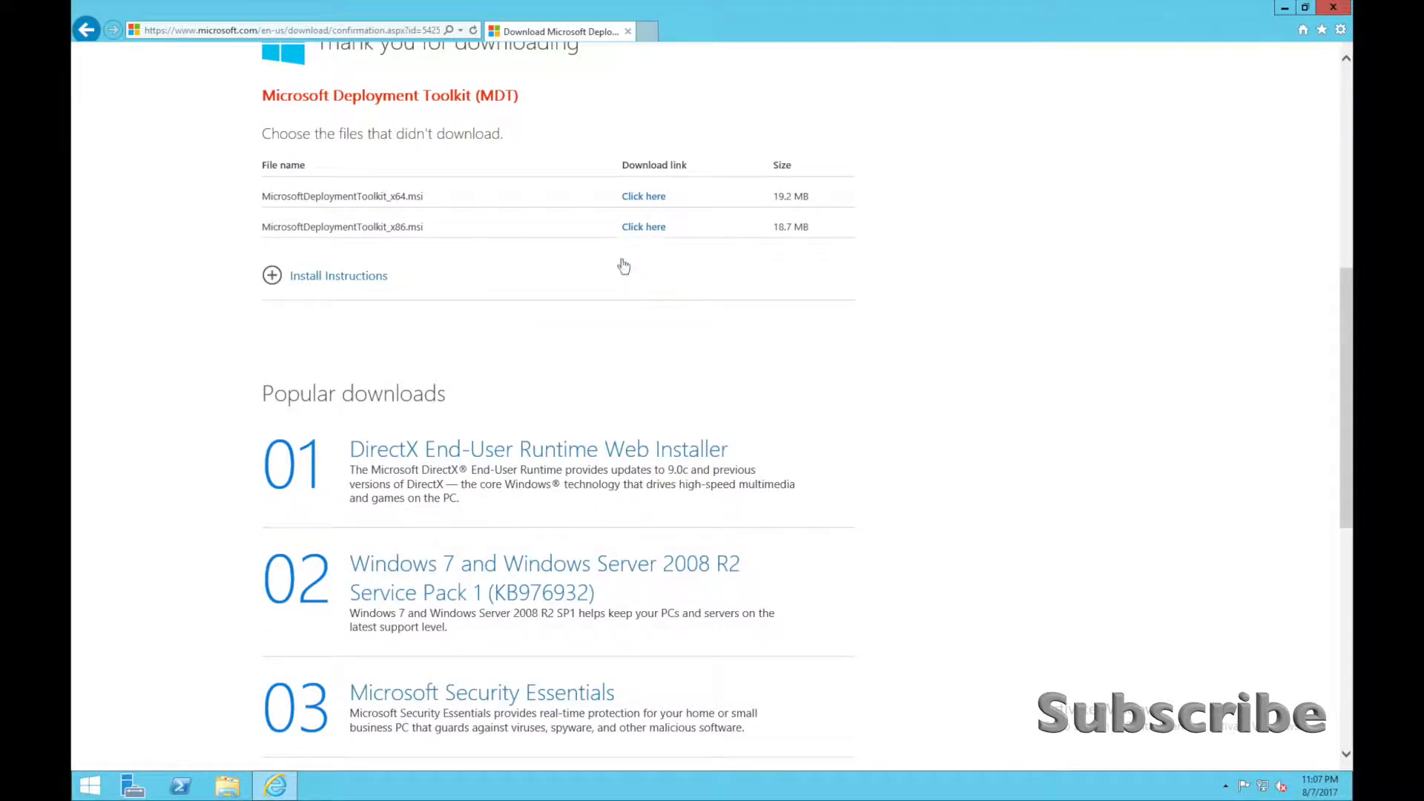
left_click_drag(324, 195, 442, 194)
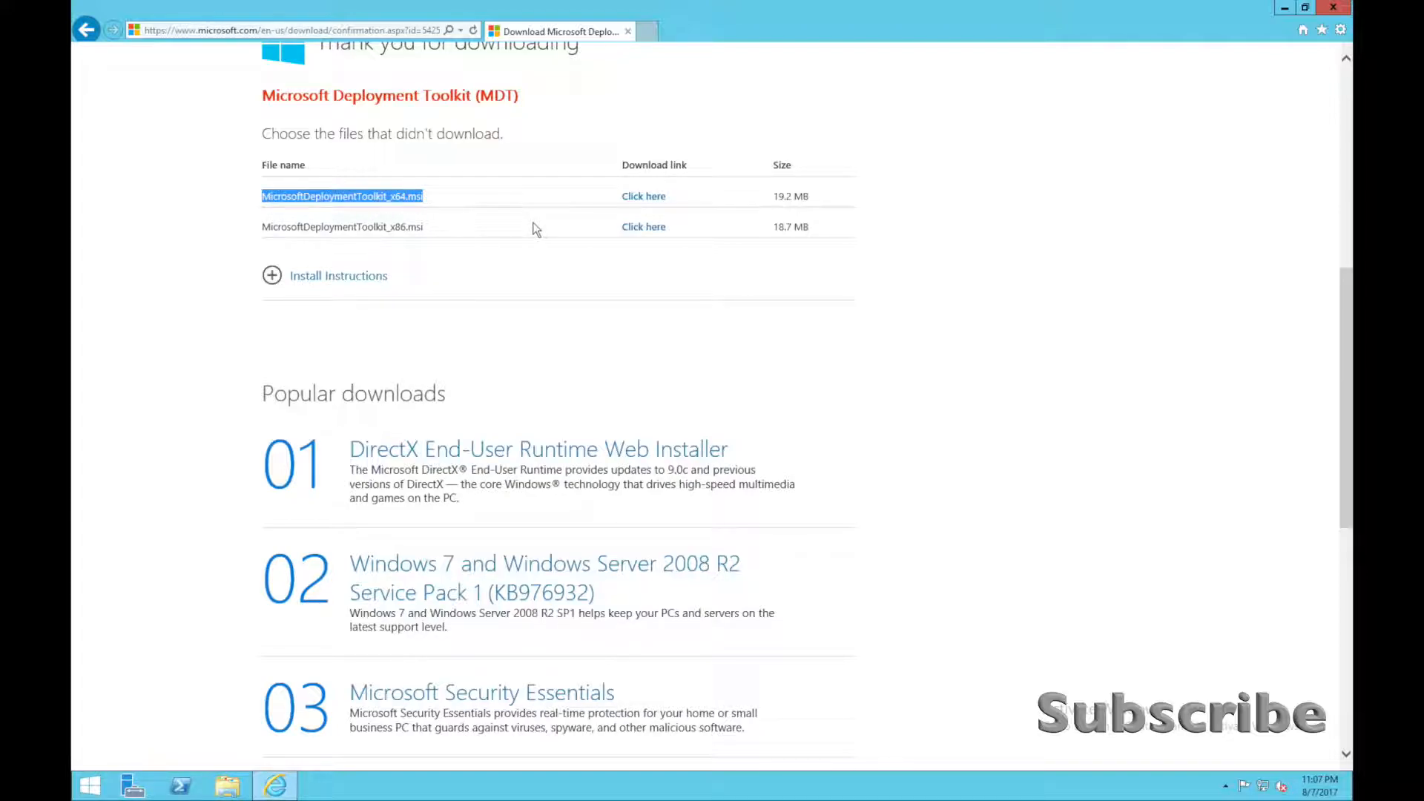
left_click(576, 175)
left_click(642, 197)
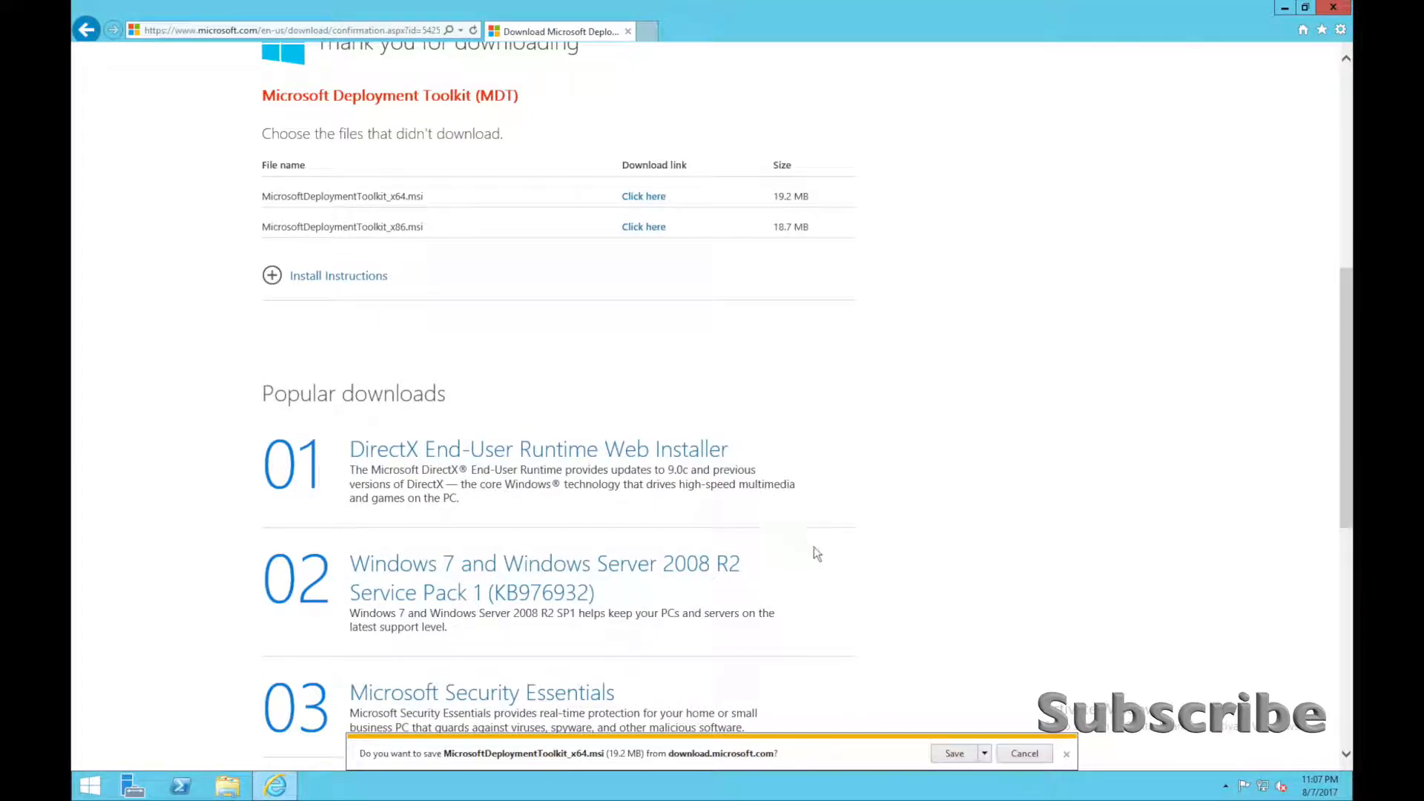
left_click(954, 752)
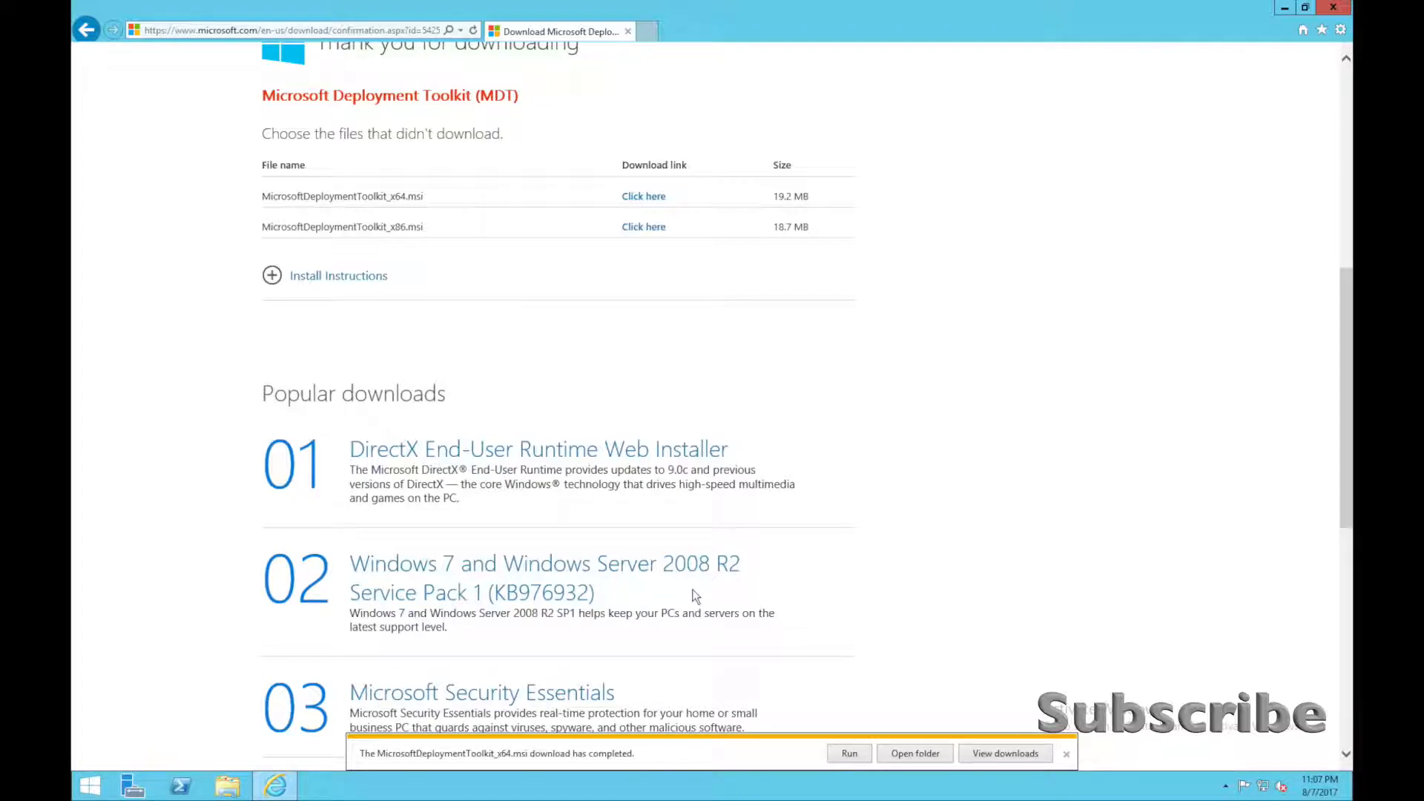
Close the browser and launch the MicrosoftDeploymentToolkit_x64 installer from the Downloads folder.
left_click(925, 752)
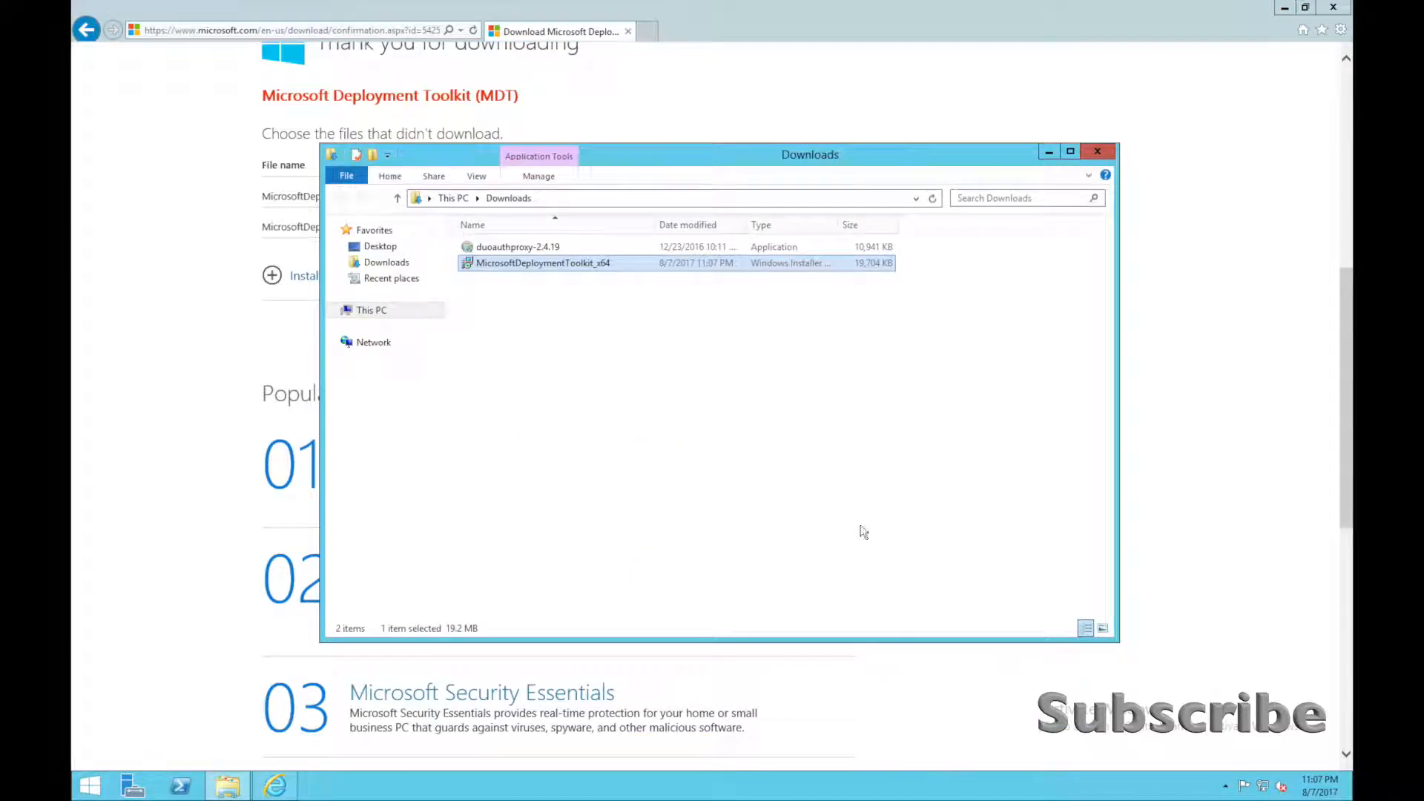
left_click(1335, 8)
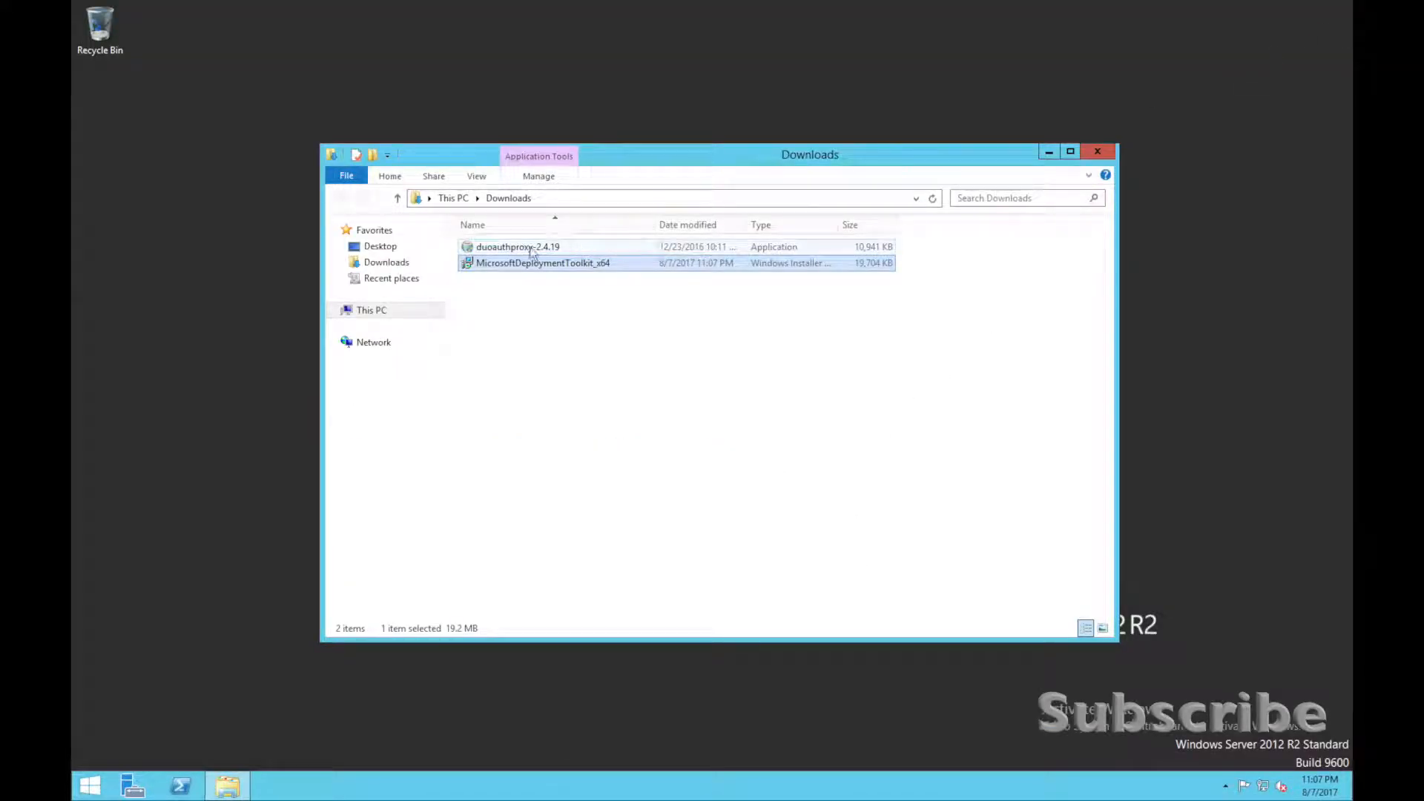
right_click(504, 261)
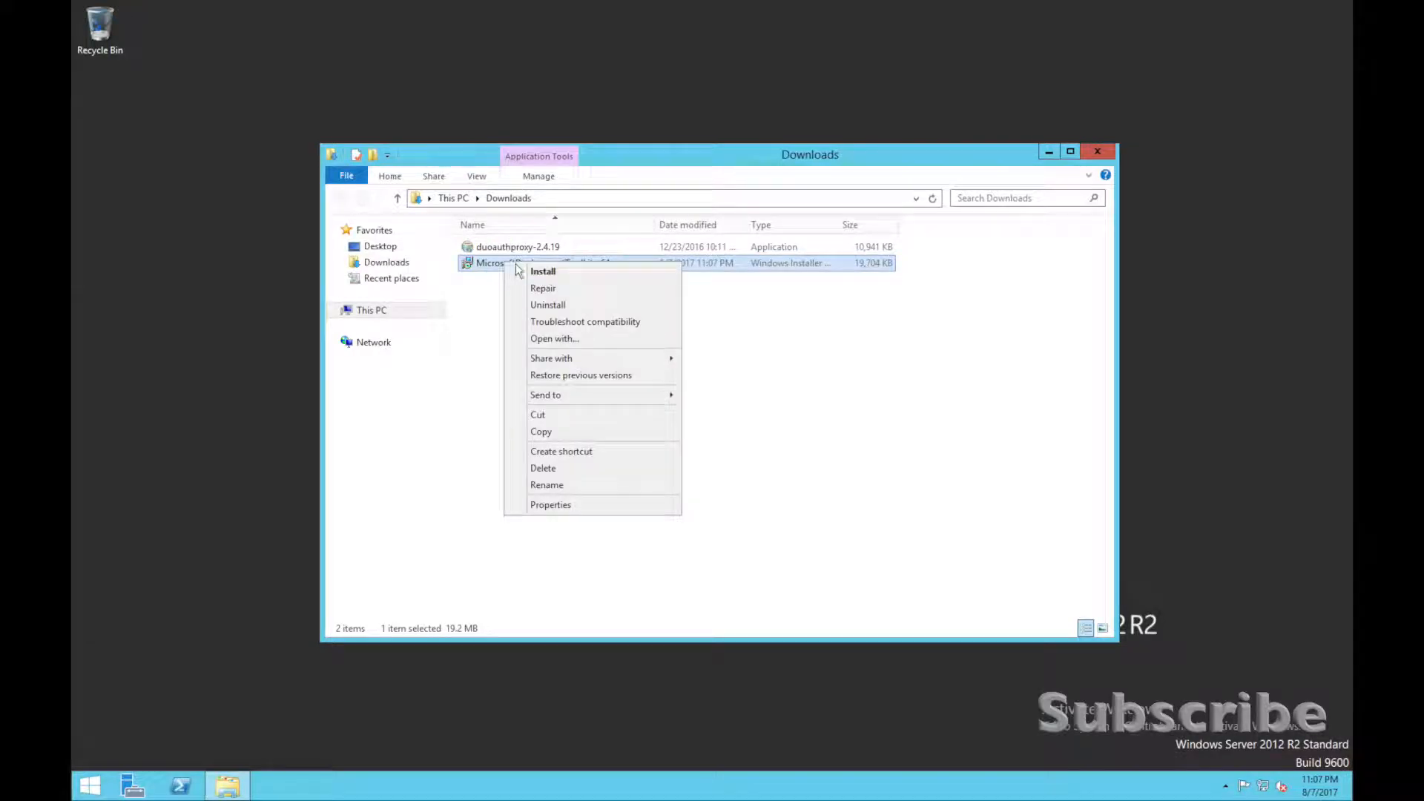
left_click(544, 278)
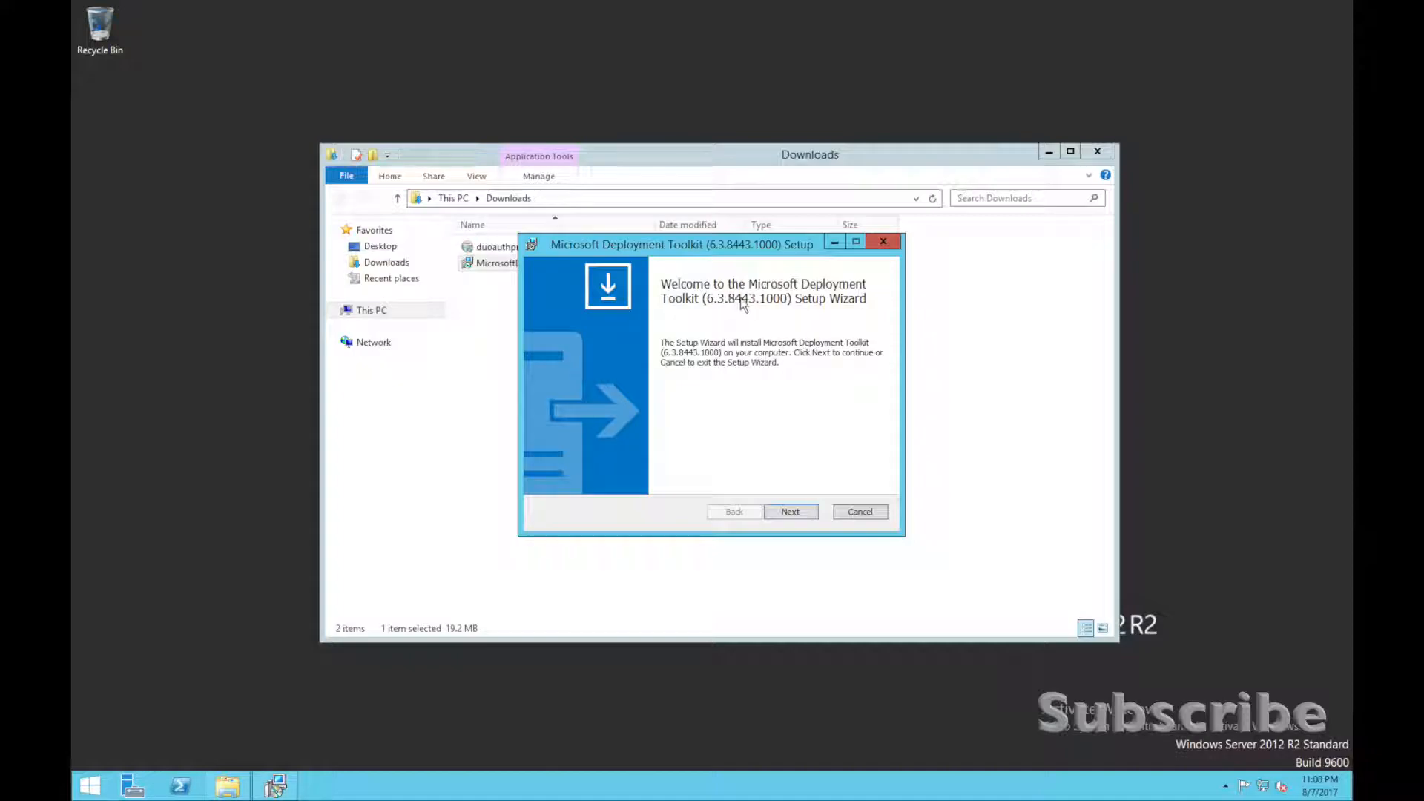
Accept the license terms, keeping the default features and install location and not joining the Customer Experience Improvement Program.
left_click(790, 514)
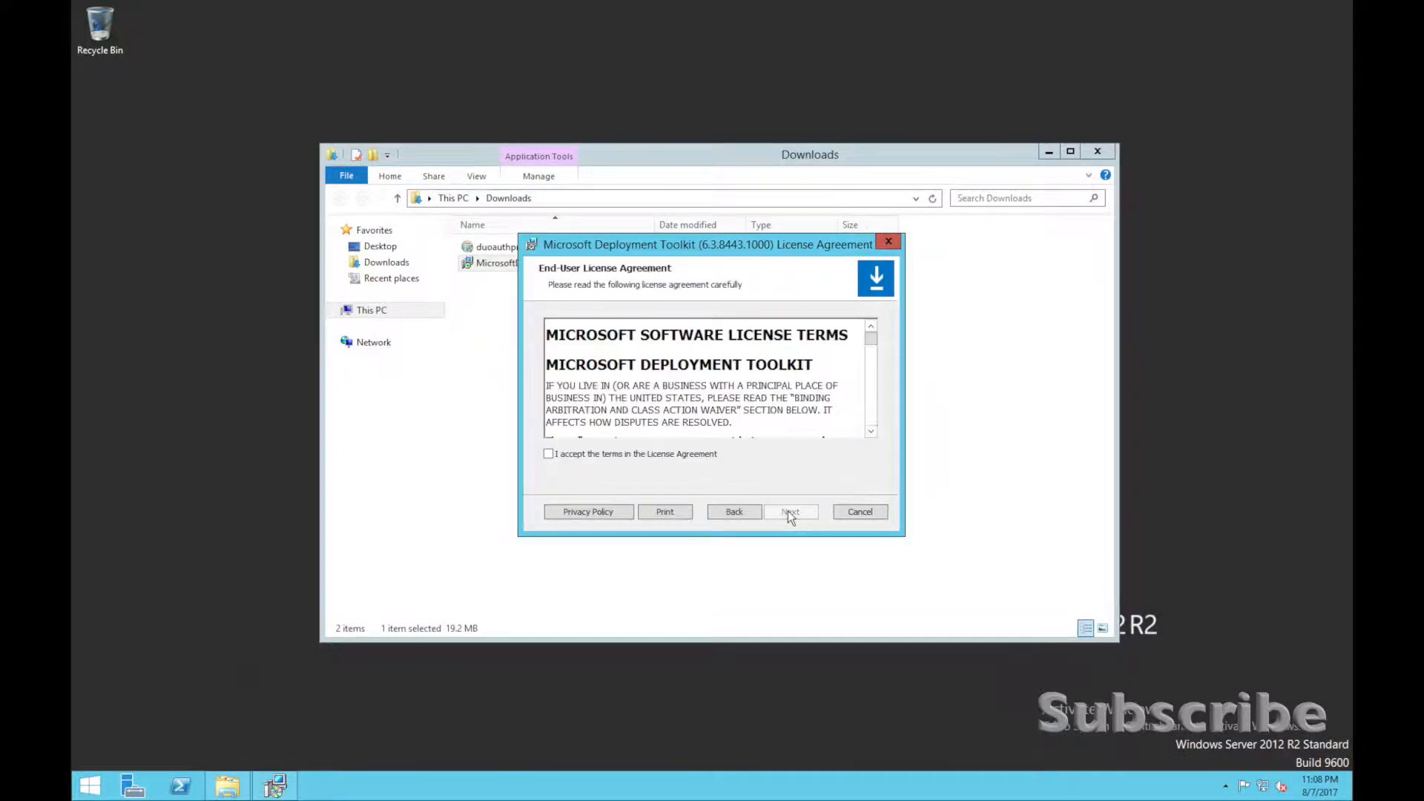
left_click(695, 459)
left_click(801, 519)
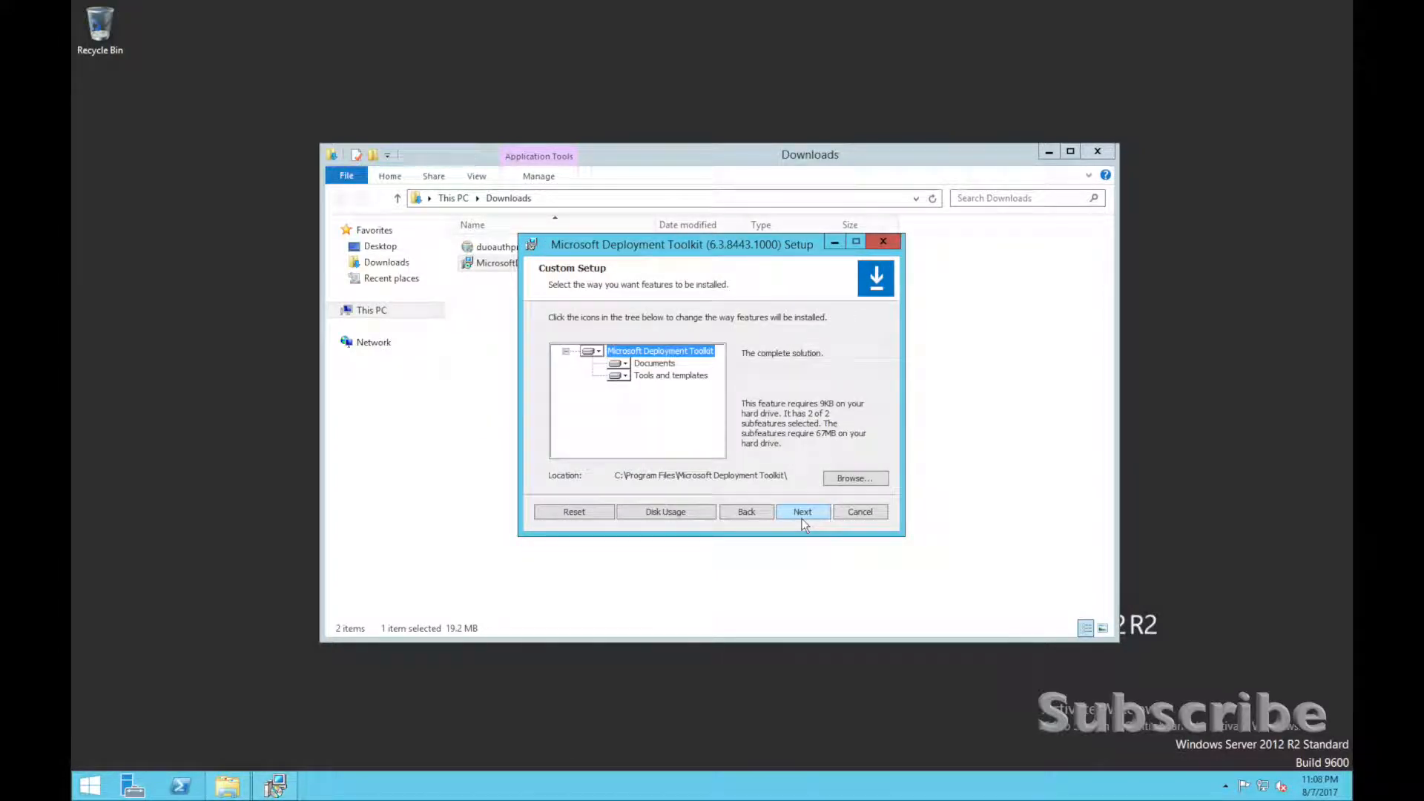
left_click(803, 514)
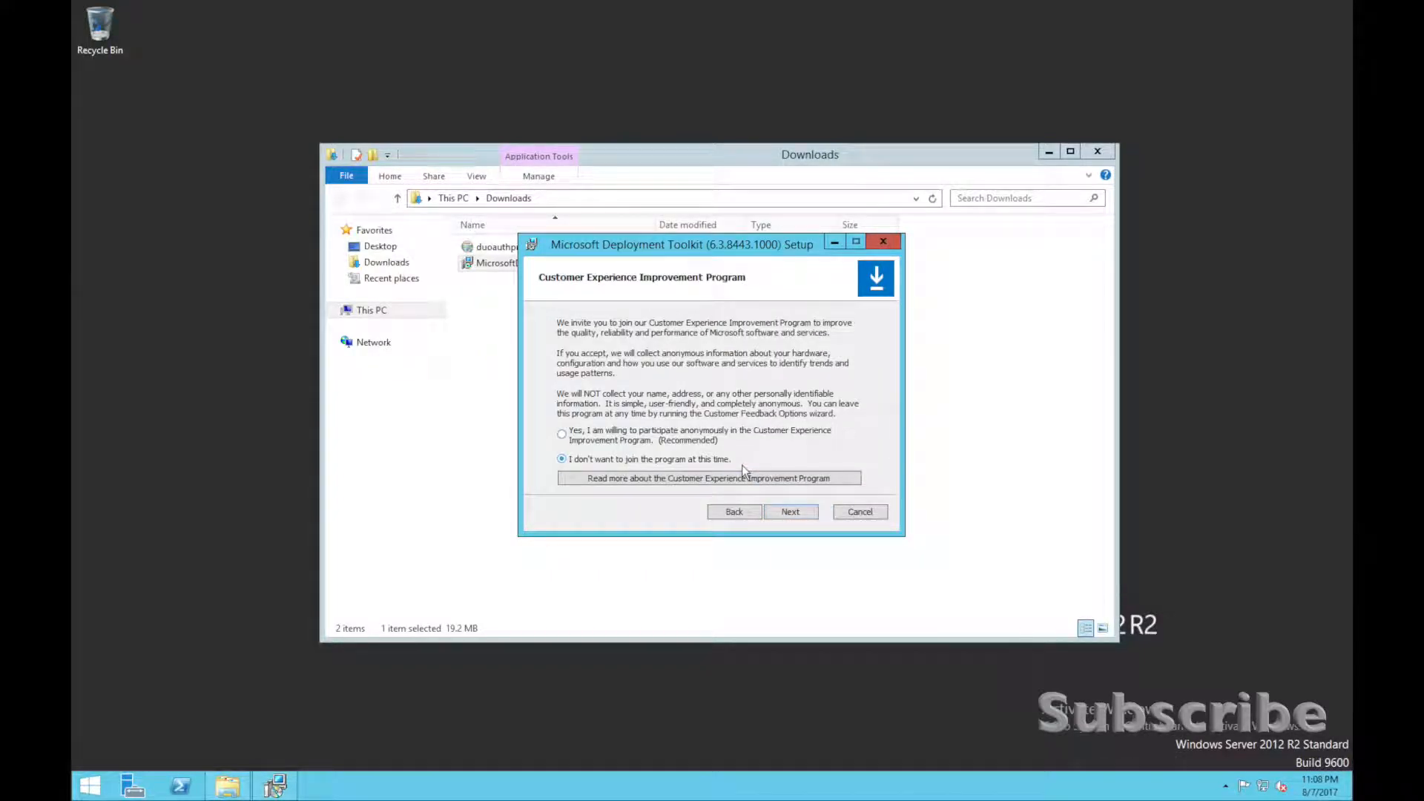
left_click(803, 511)
Run the Microsoft Deployment Toolkit installation, allow it in User Account Control, and finish the setup wizard.
left_click(803, 513)
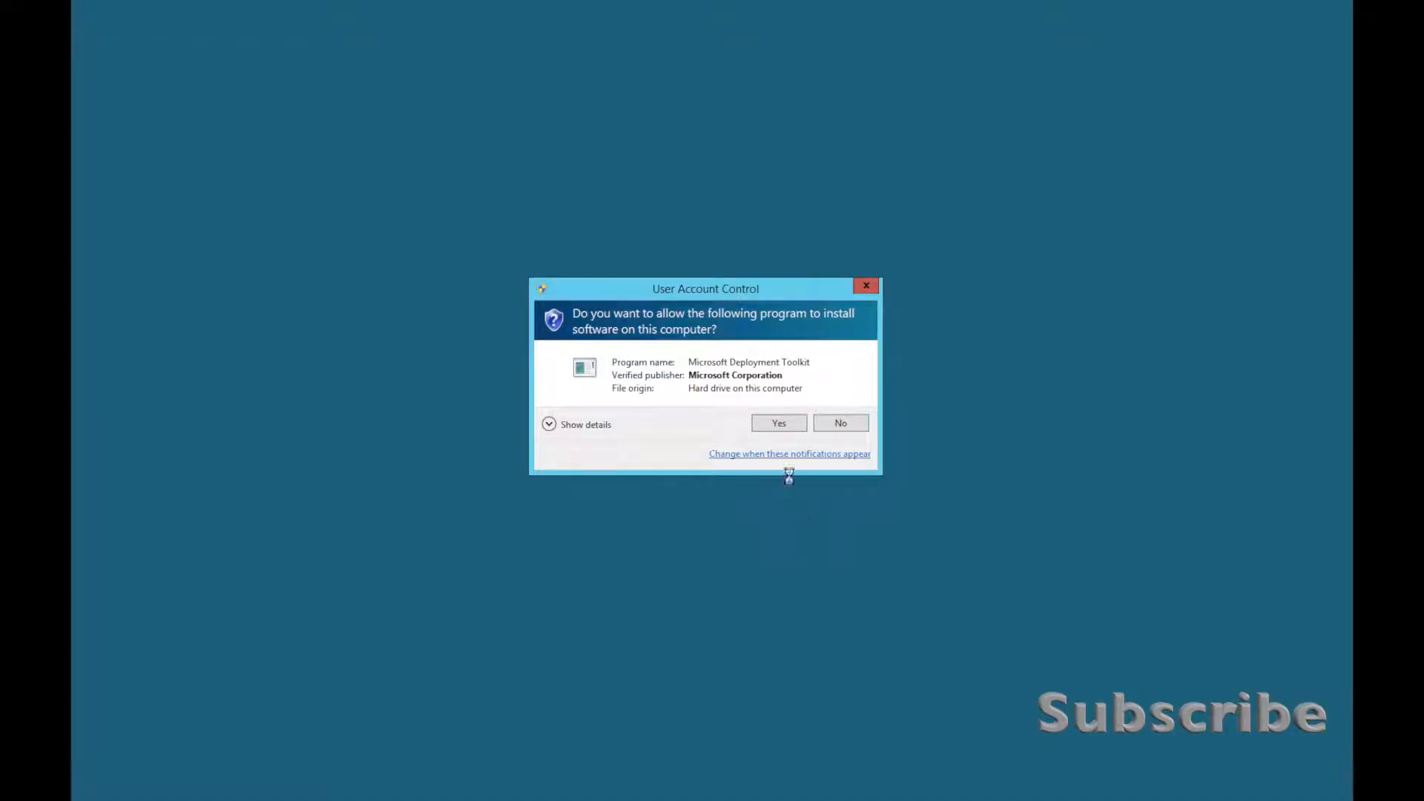
left_click(785, 432)
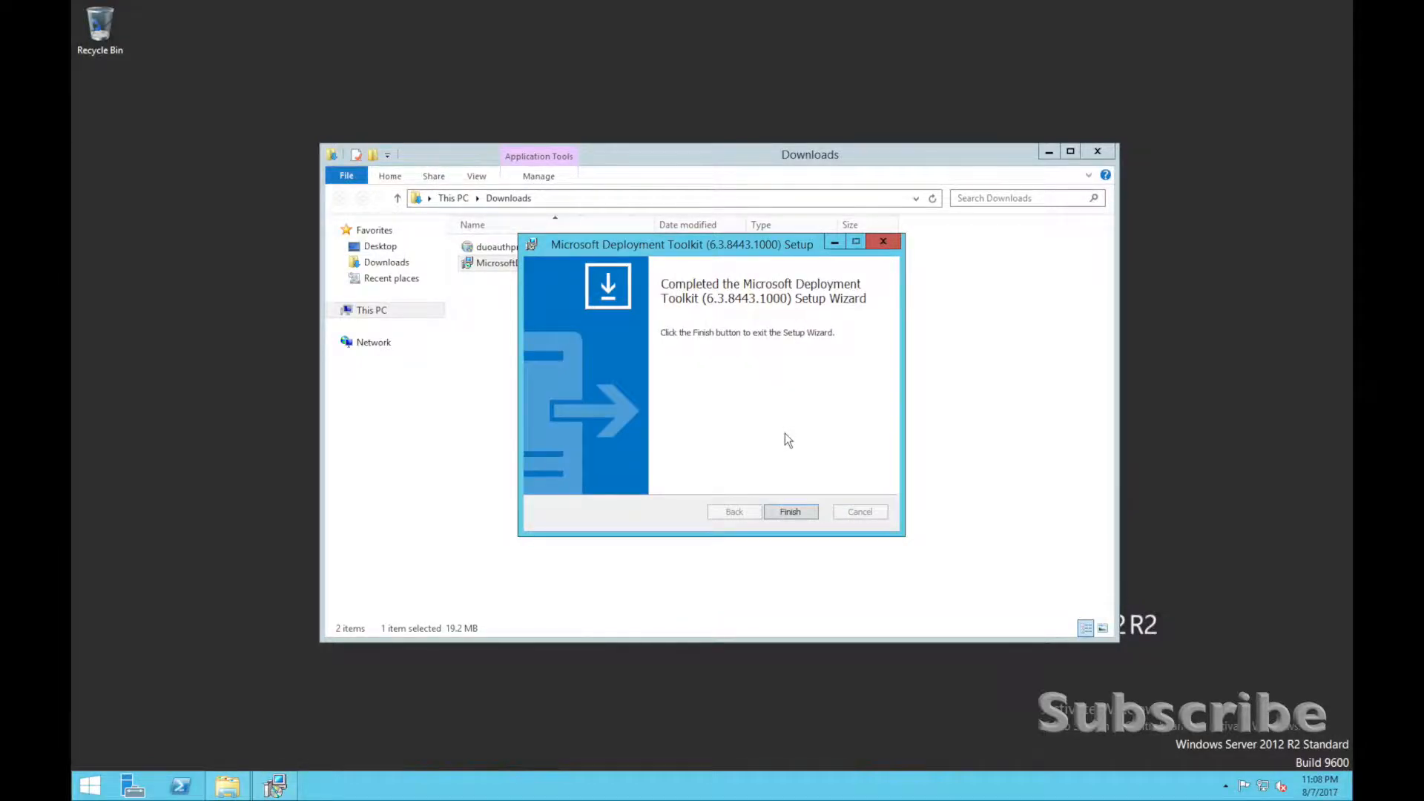
left_click(784, 513)
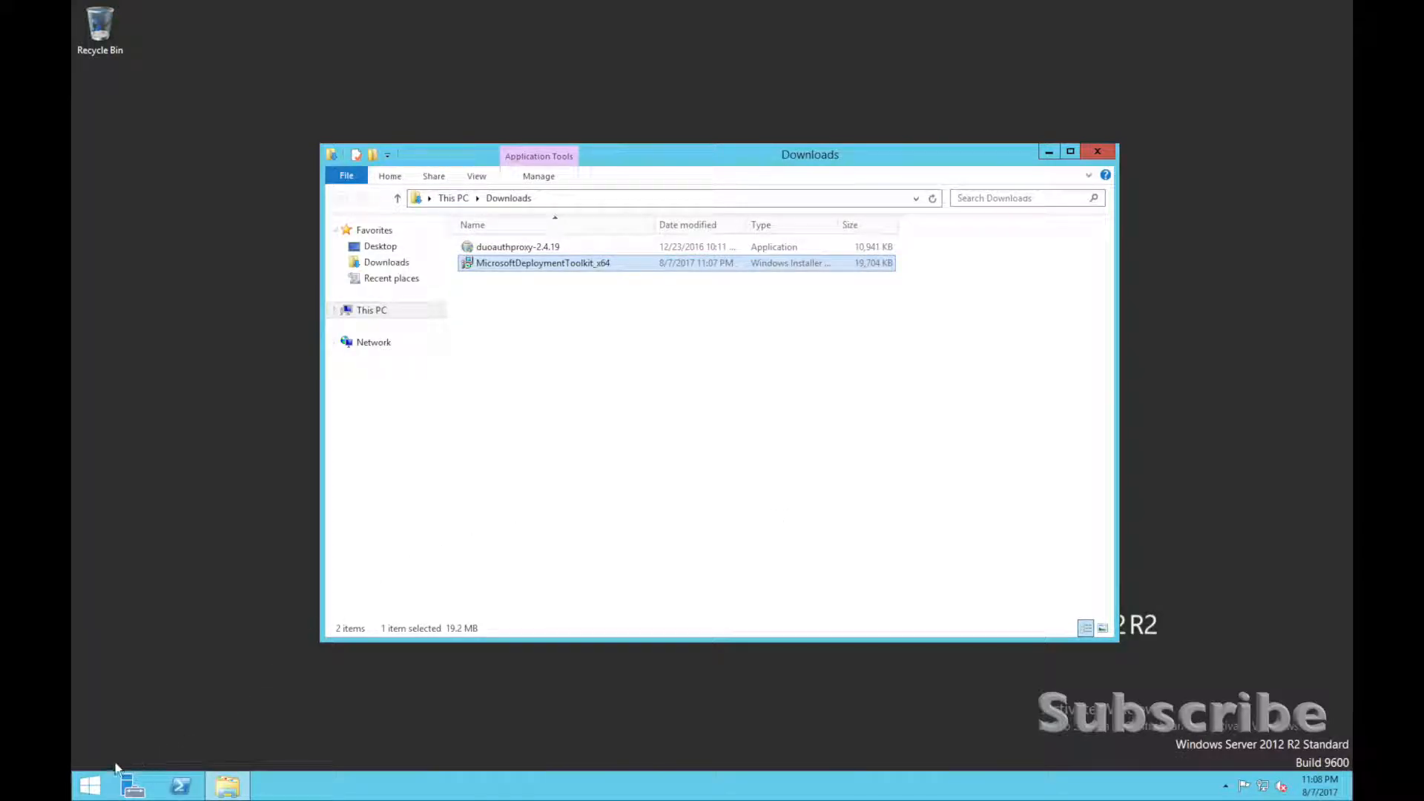
Open Deployment Workbench from the installed apps, allowing it in User Account Control, and close both it and the Downloads window.
left_click(91, 786)
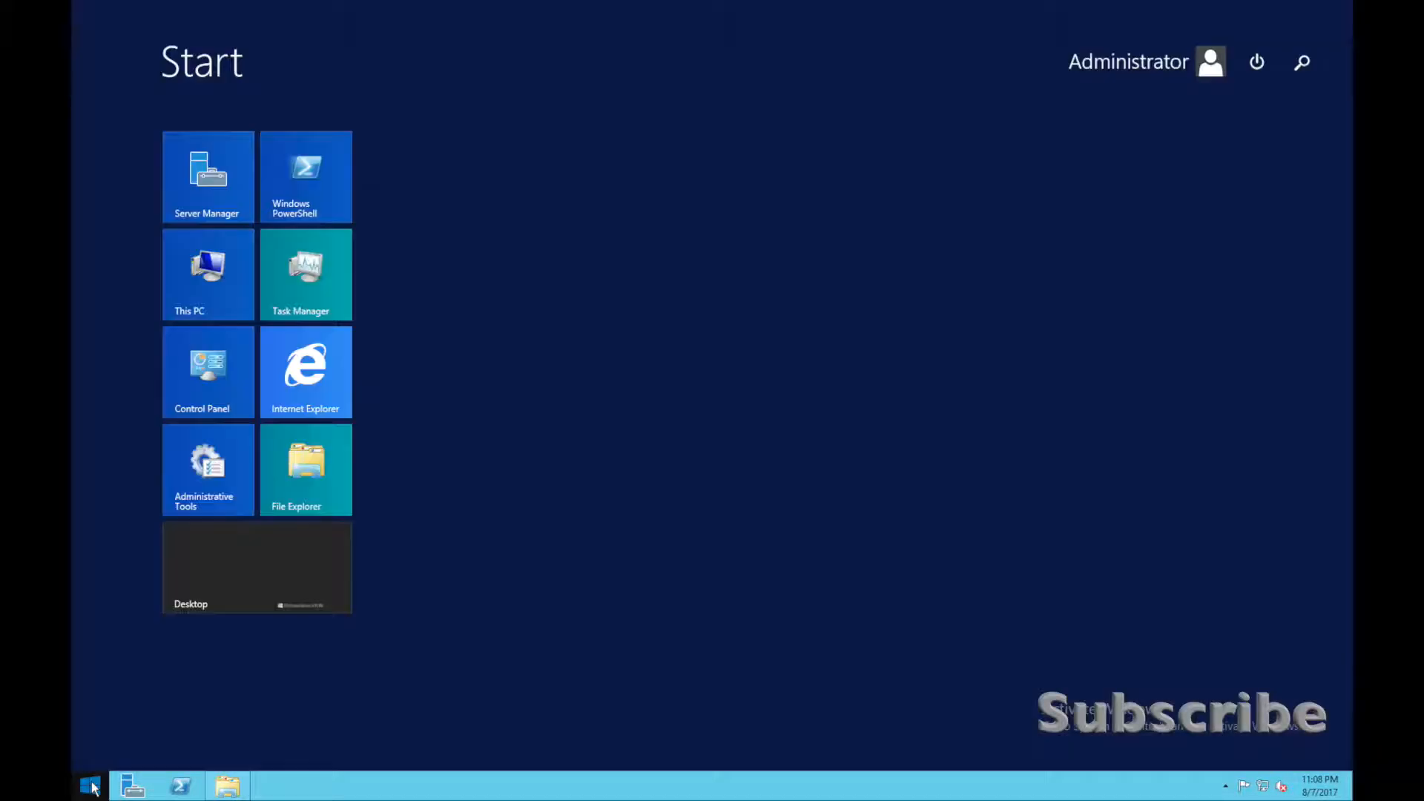
left_click(173, 767)
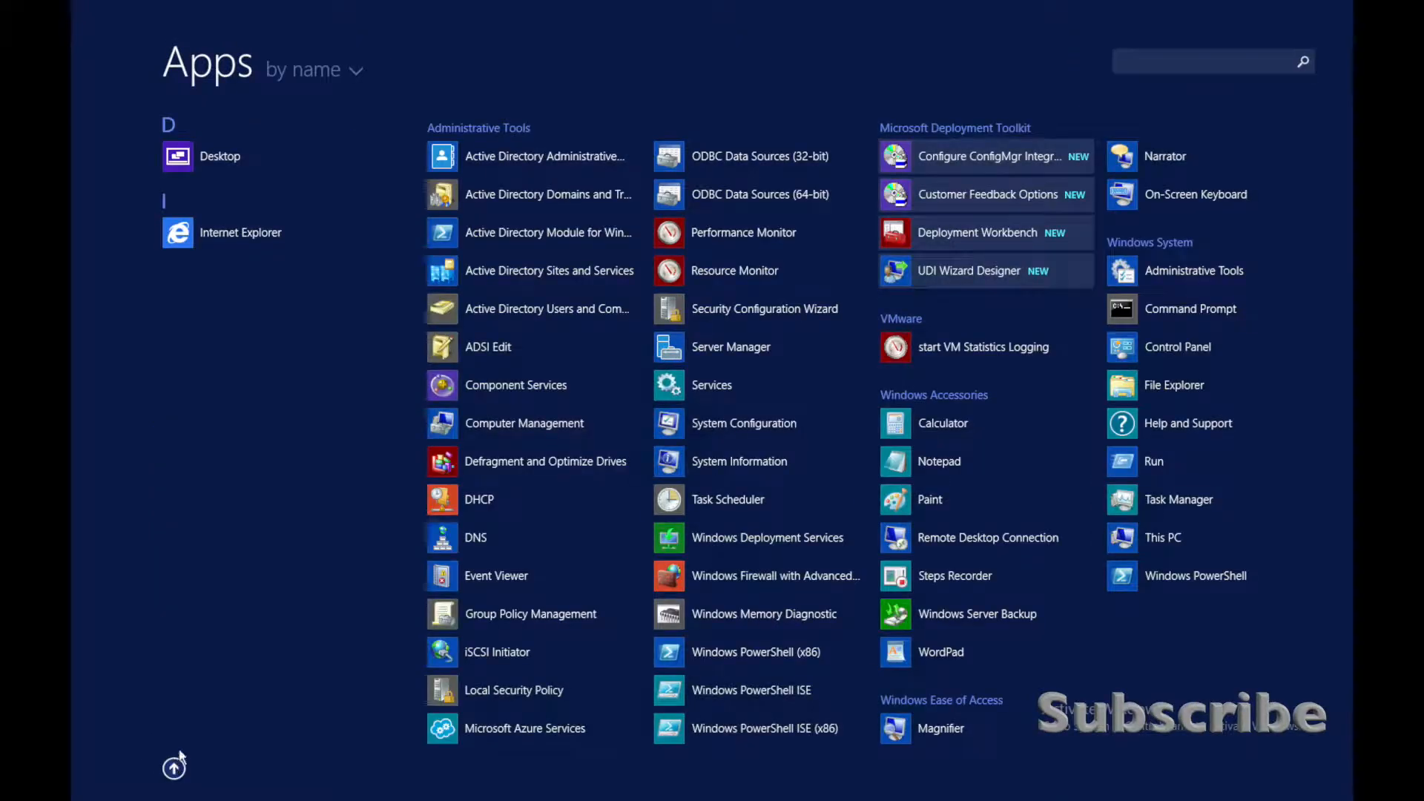
left_click(957, 234)
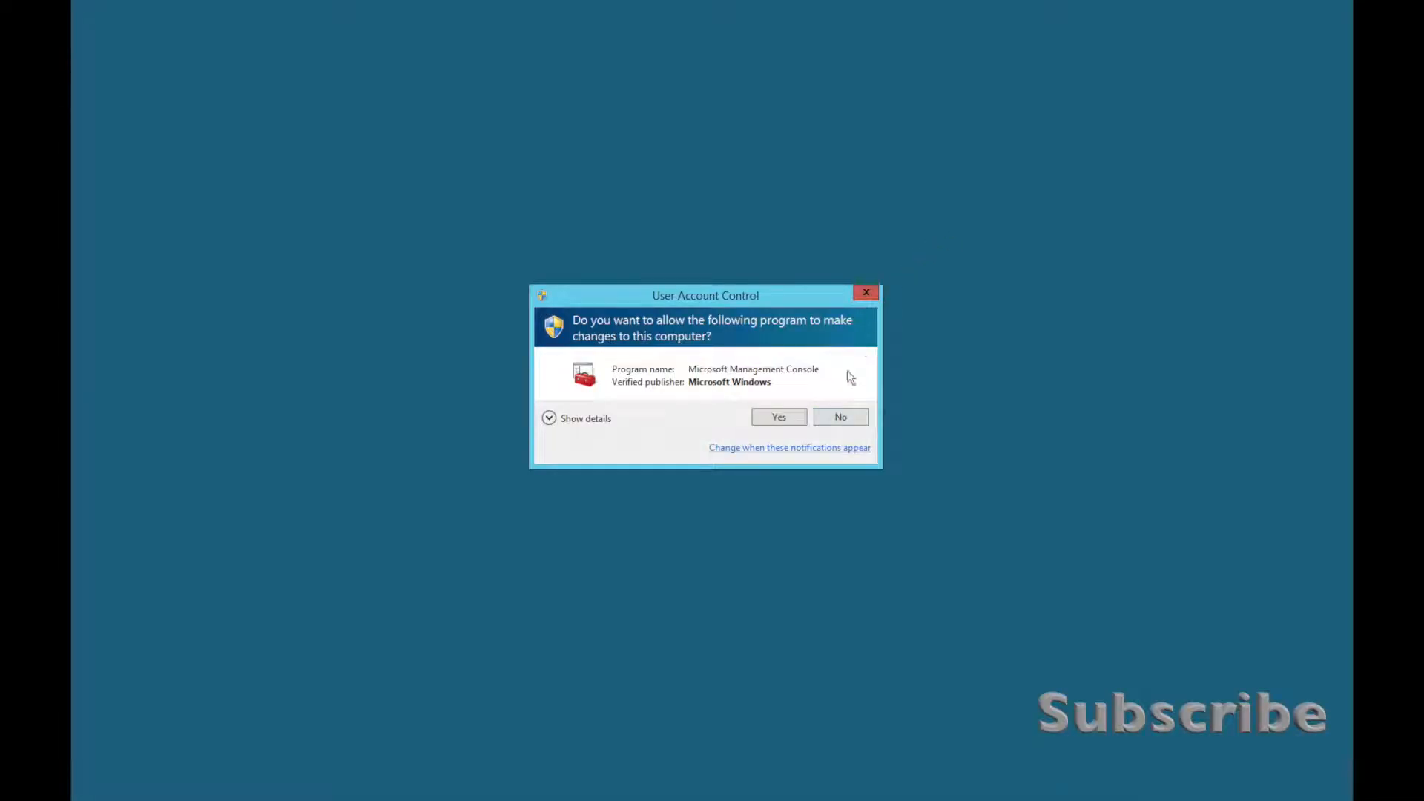
left_click(778, 416)
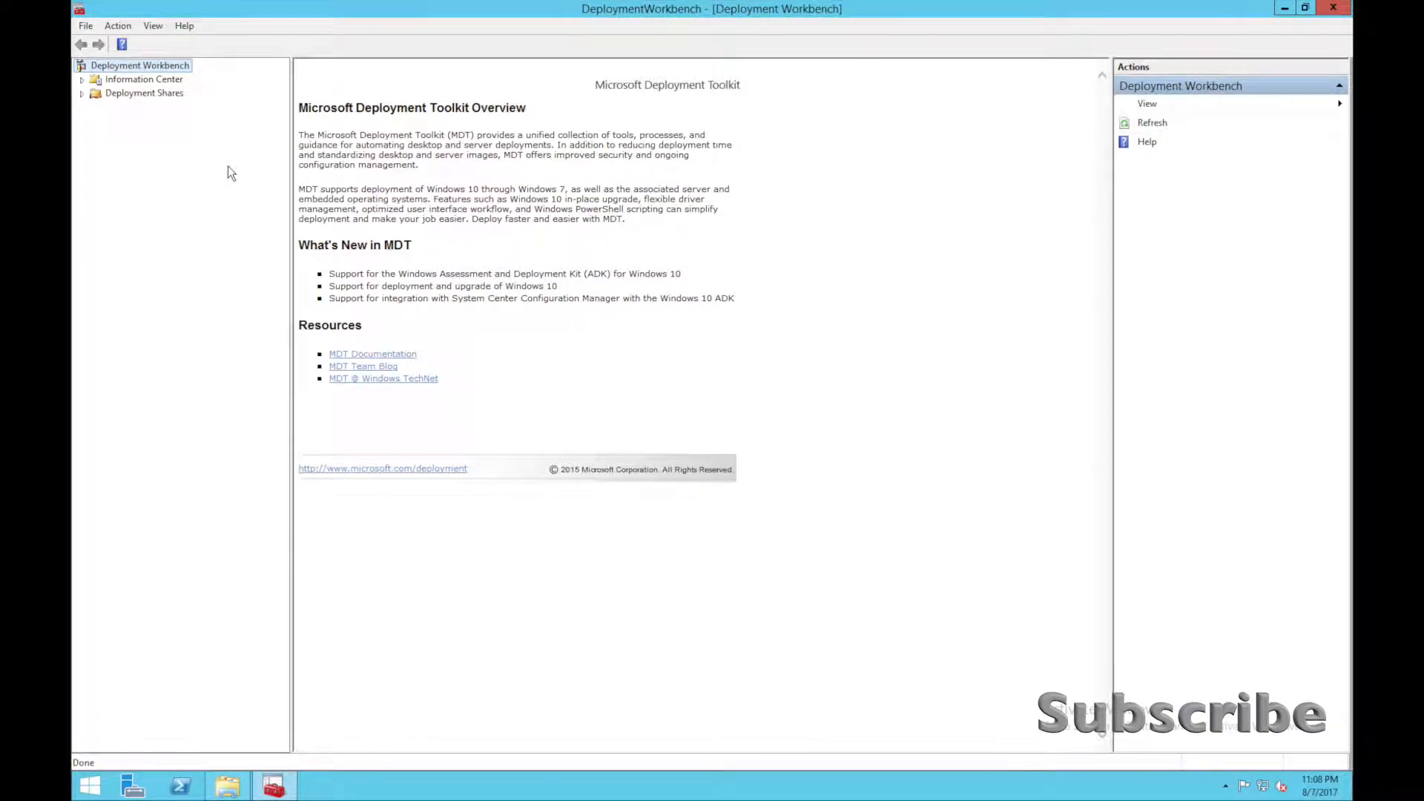
left_click(1333, 7)
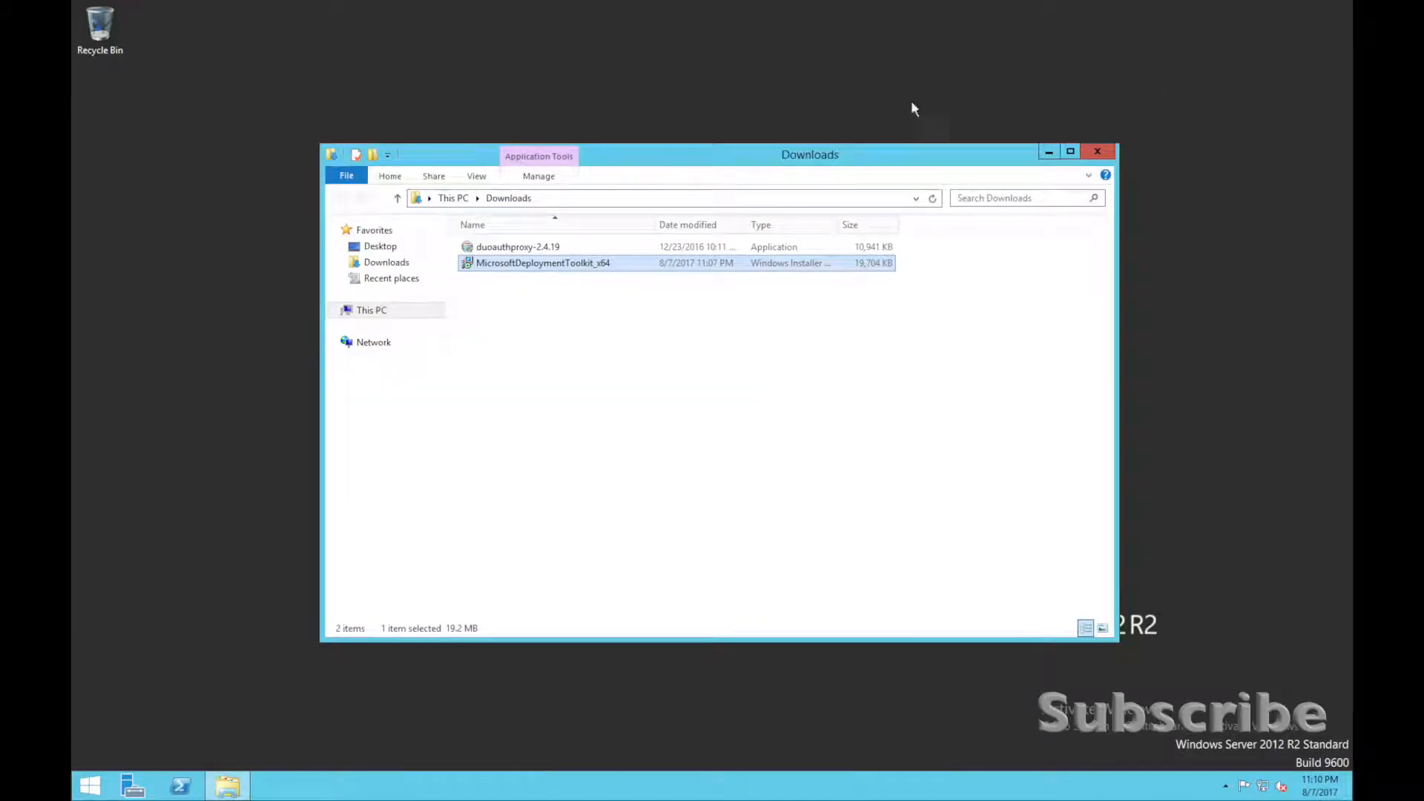
left_click(1097, 152)
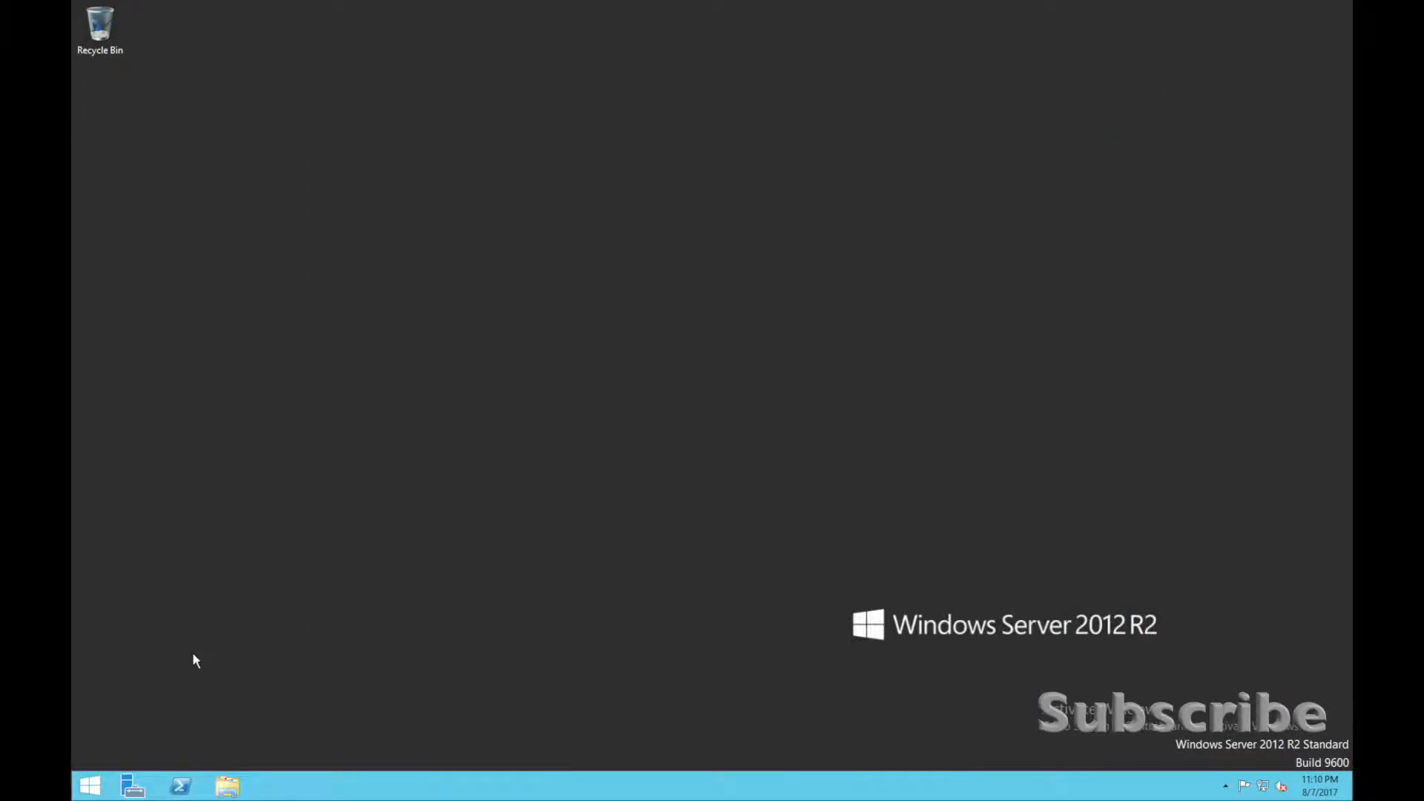
Launch Internet Explorer and go to the Google home page.
left_click(89, 785)
left_click(271, 394)
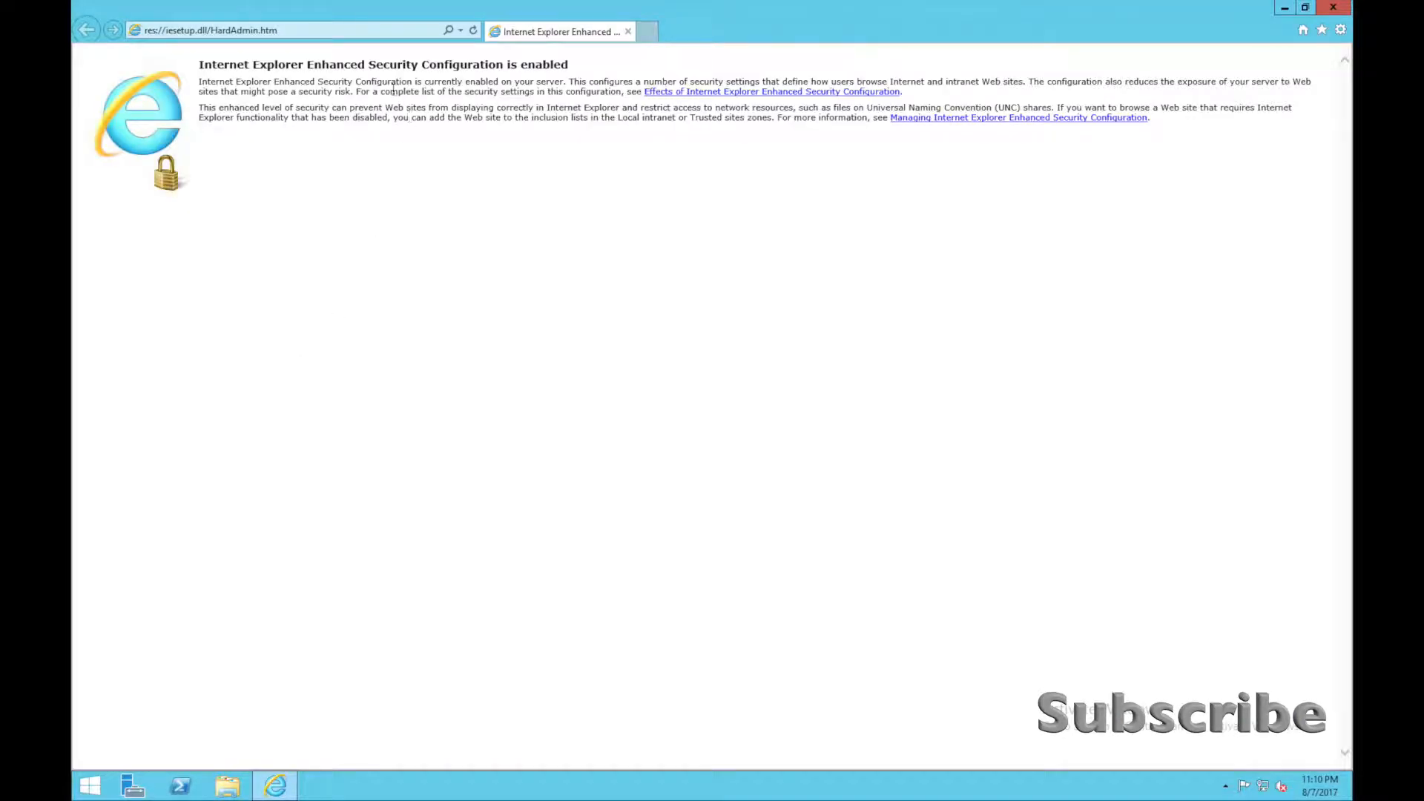
left_click(371, 30)
type("google")
key("Return")
Search Google for "windows ADK" and allow the information to be sent over the Internet.
left_click(561, 214)
type("windows ADK")
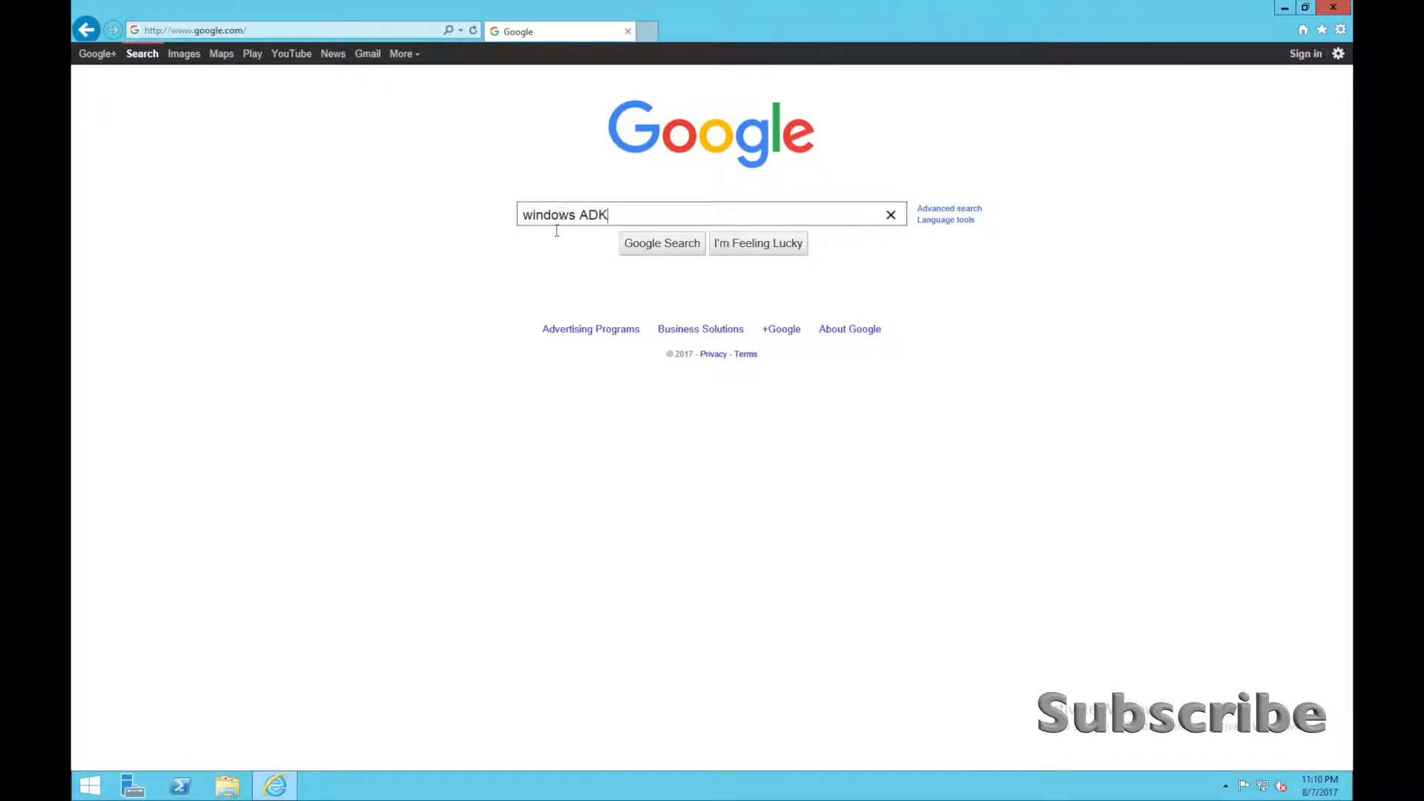
key("Return")
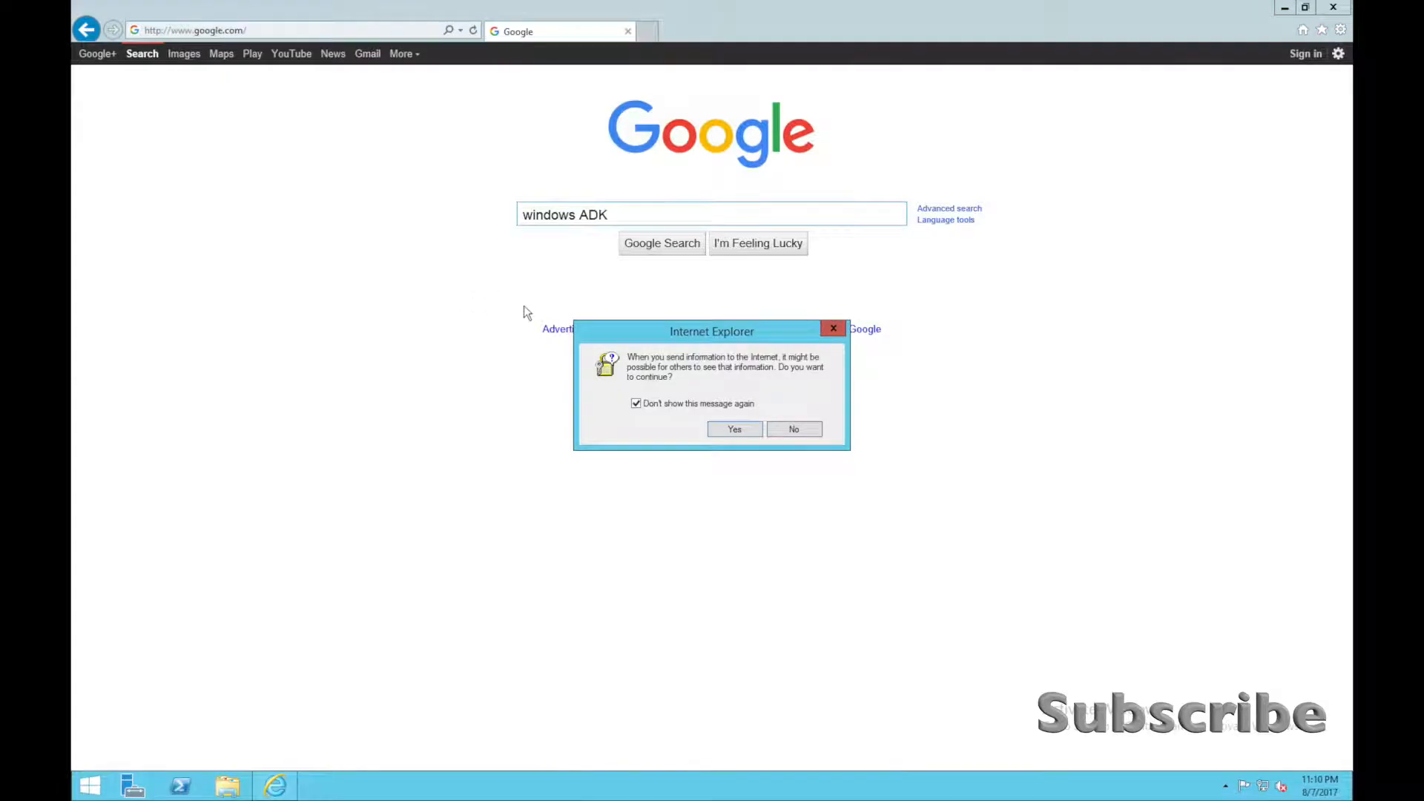
left_click(717, 430)
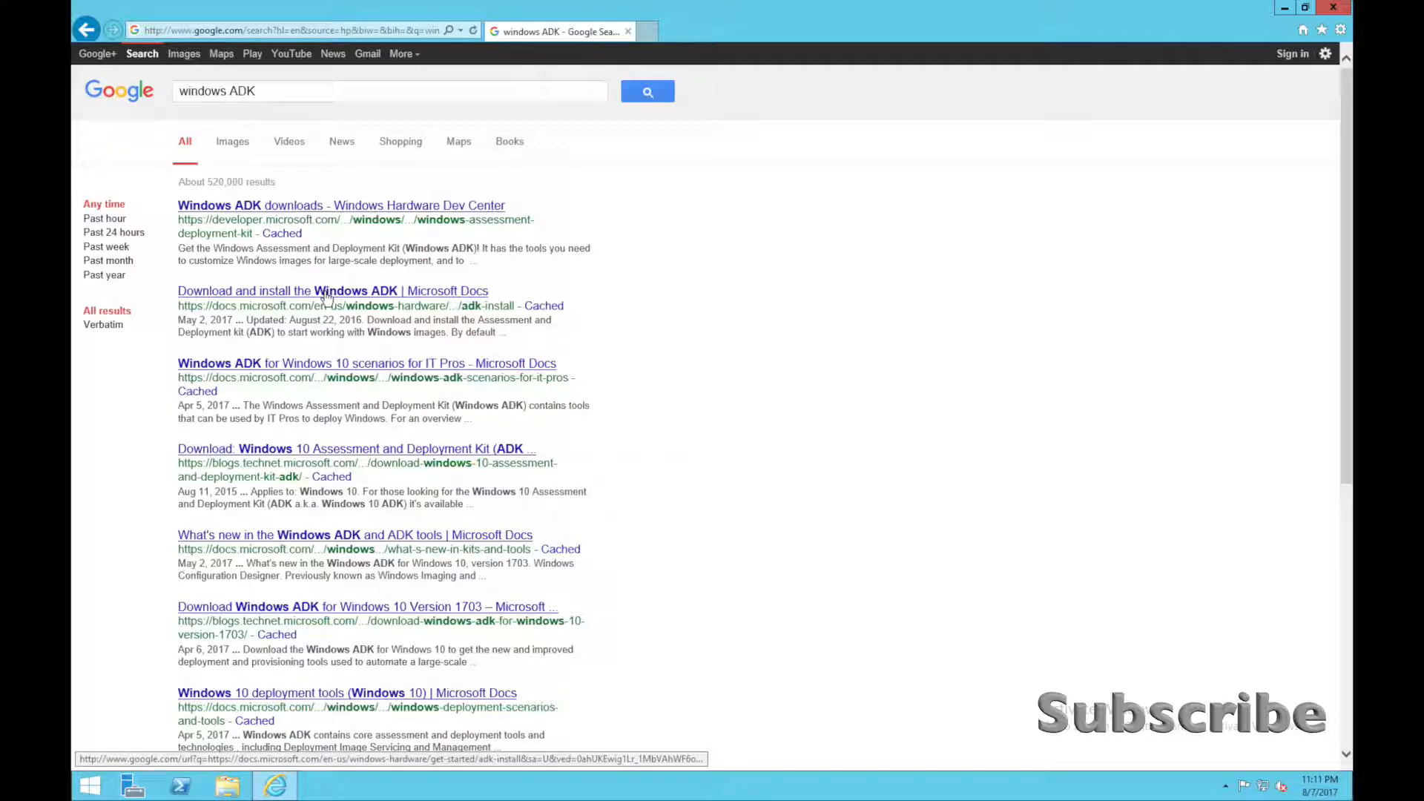
Open the Microsoft Docs result "Download and install the Windows ADK", accept the security alert, and follow the download link for Windows 10.
left_click(327, 298)
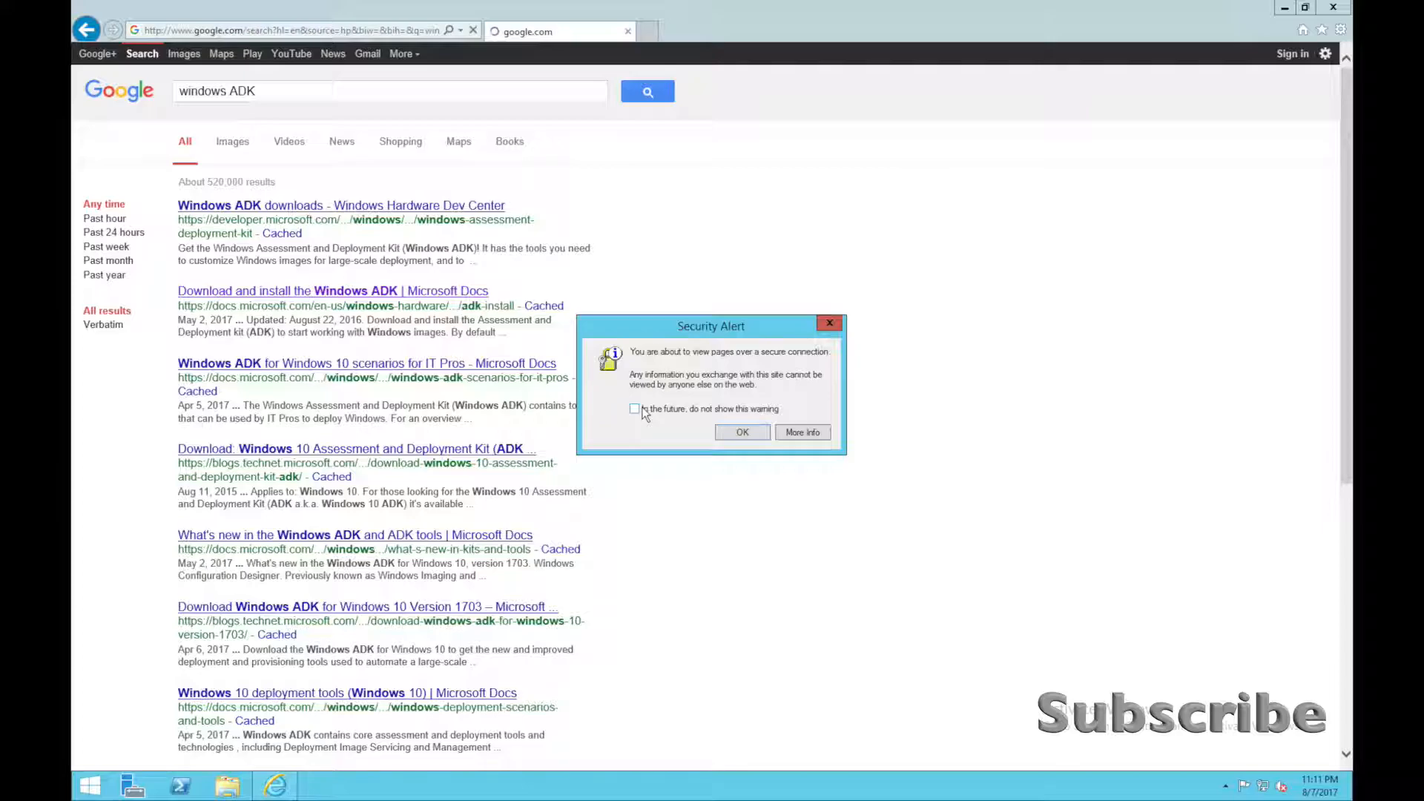
left_click(738, 430)
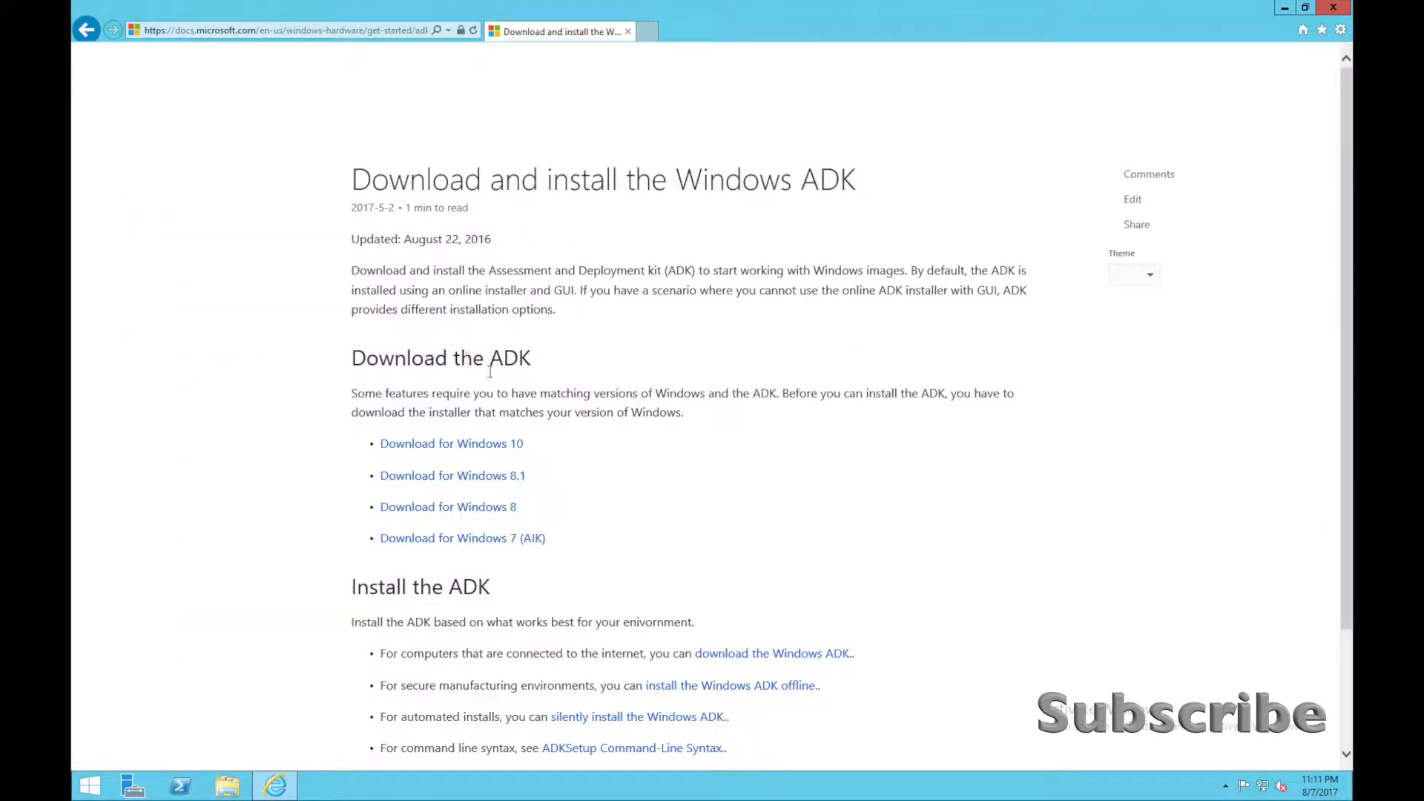
scroll(533, 409, "down", 1)
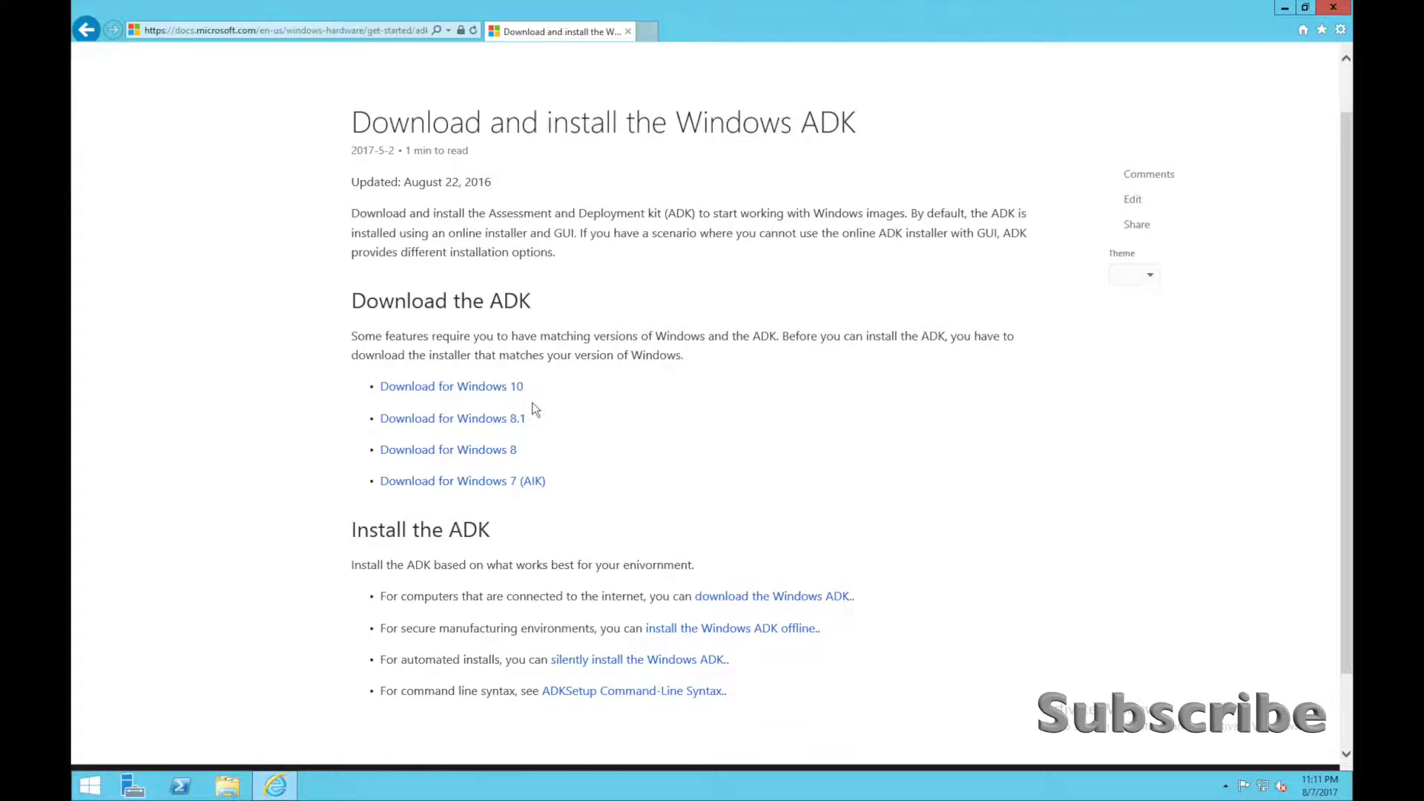
scroll(534, 408, "down", 2)
scroll(534, 407, "up", 3)
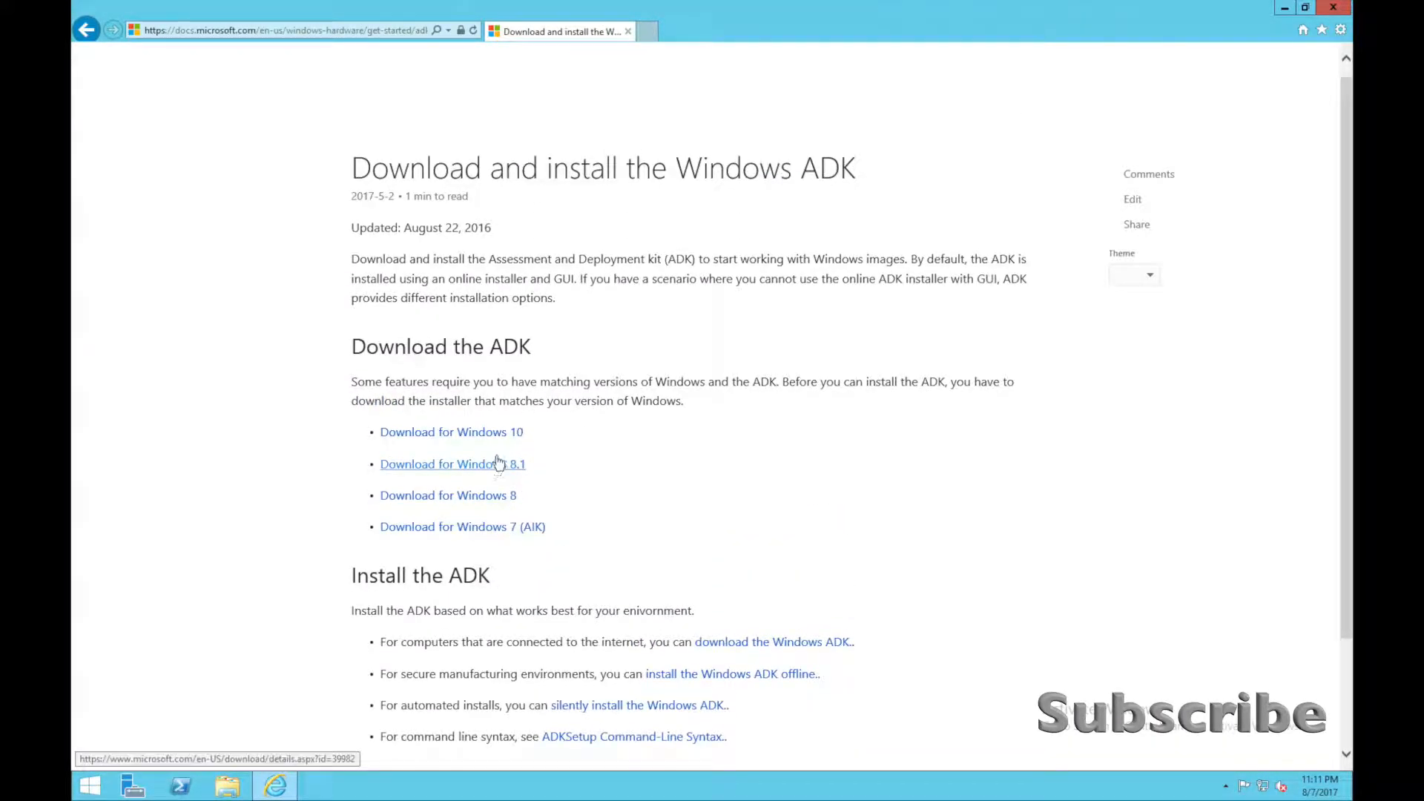
left_click(511, 435)
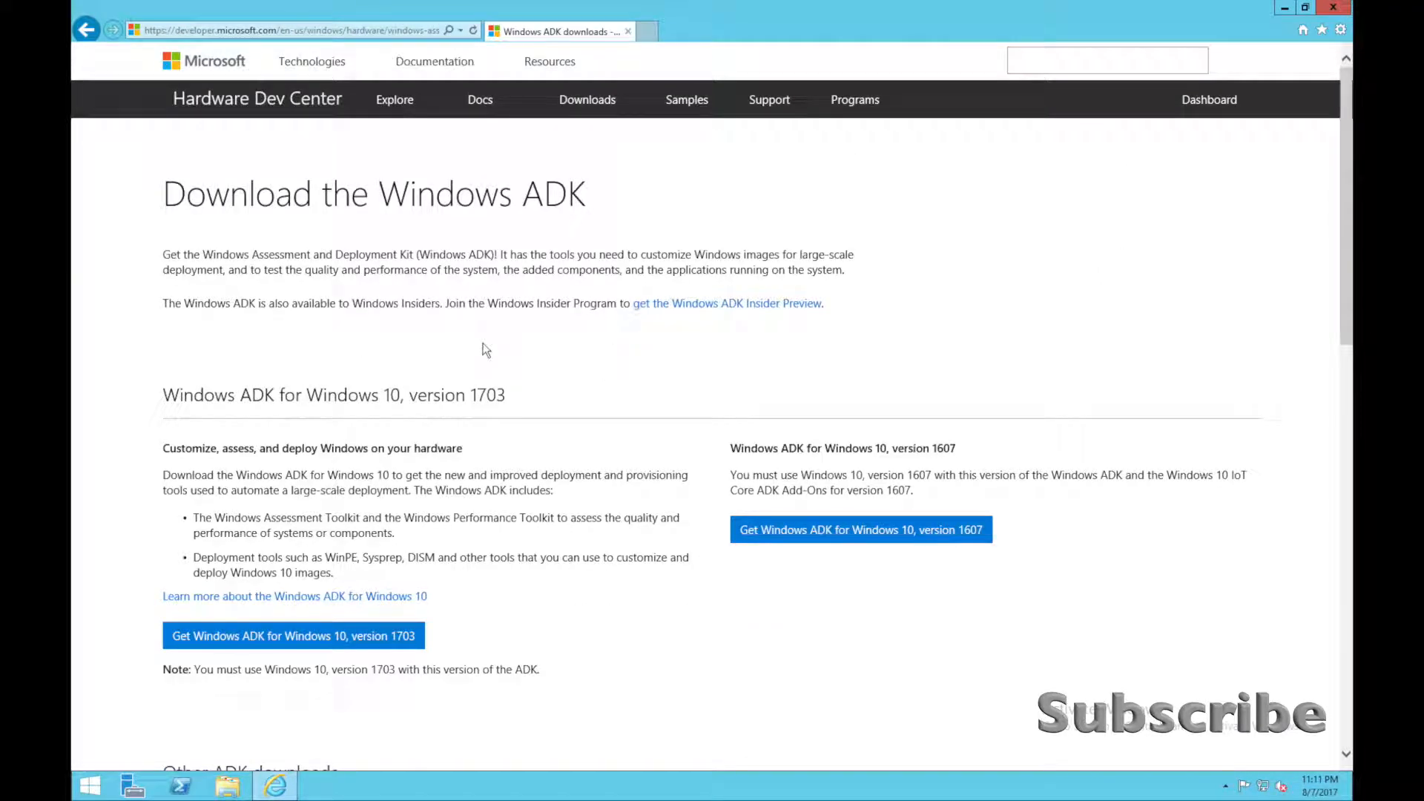
Download adksetup.exe for Windows ADK for Windows 10, version 1703, retrying the interrupted download, and run it.
left_click(345, 639)
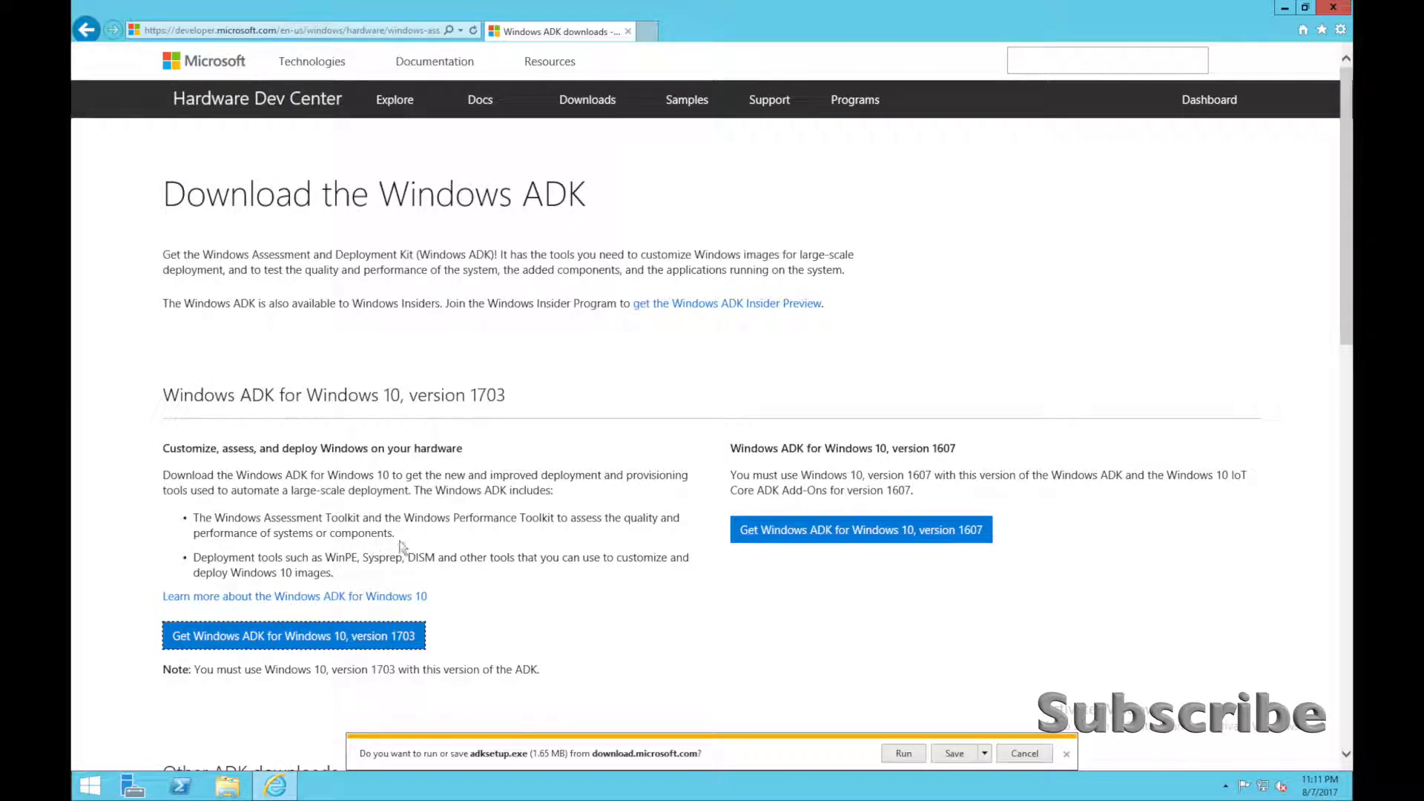
left_click(936, 758)
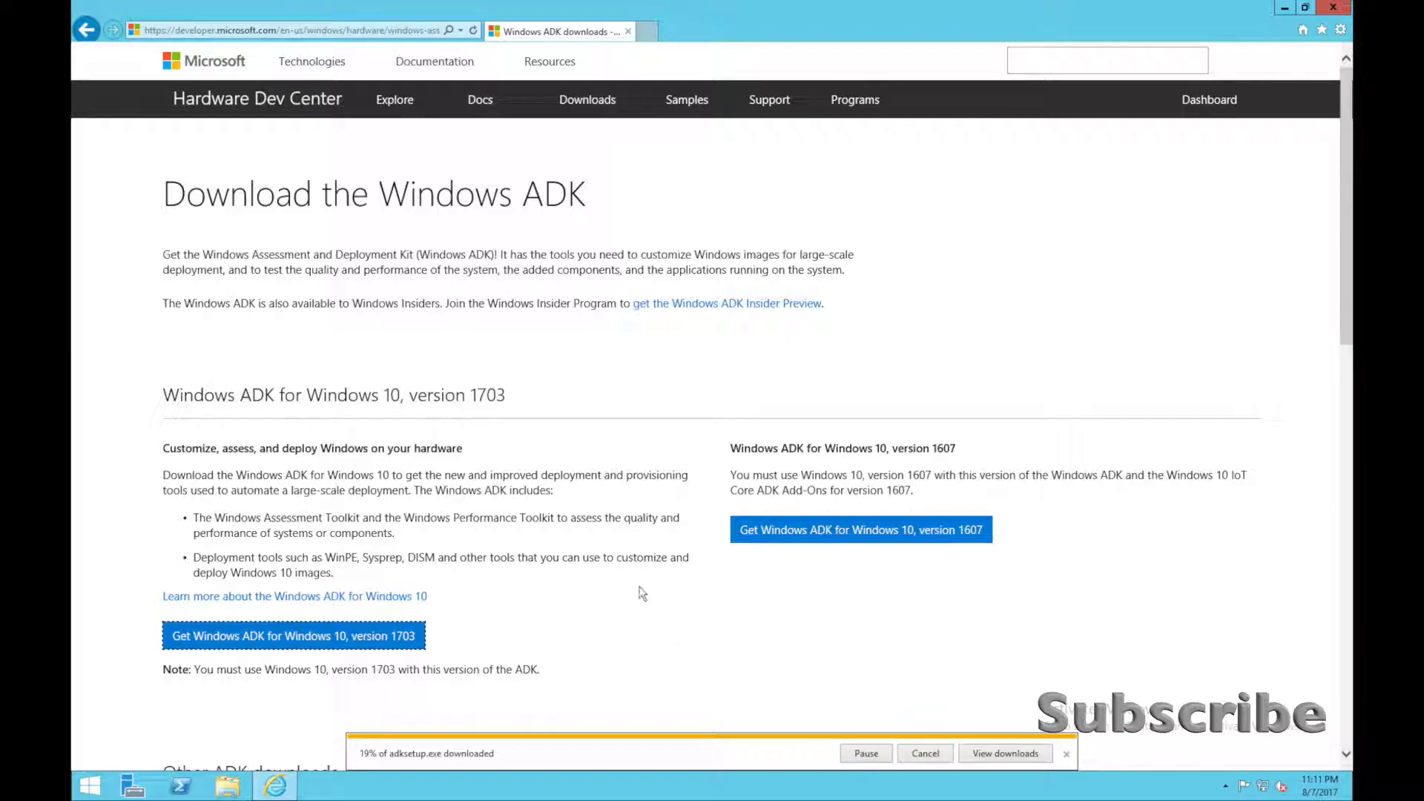
left_click_drag(165, 449, 448, 452)
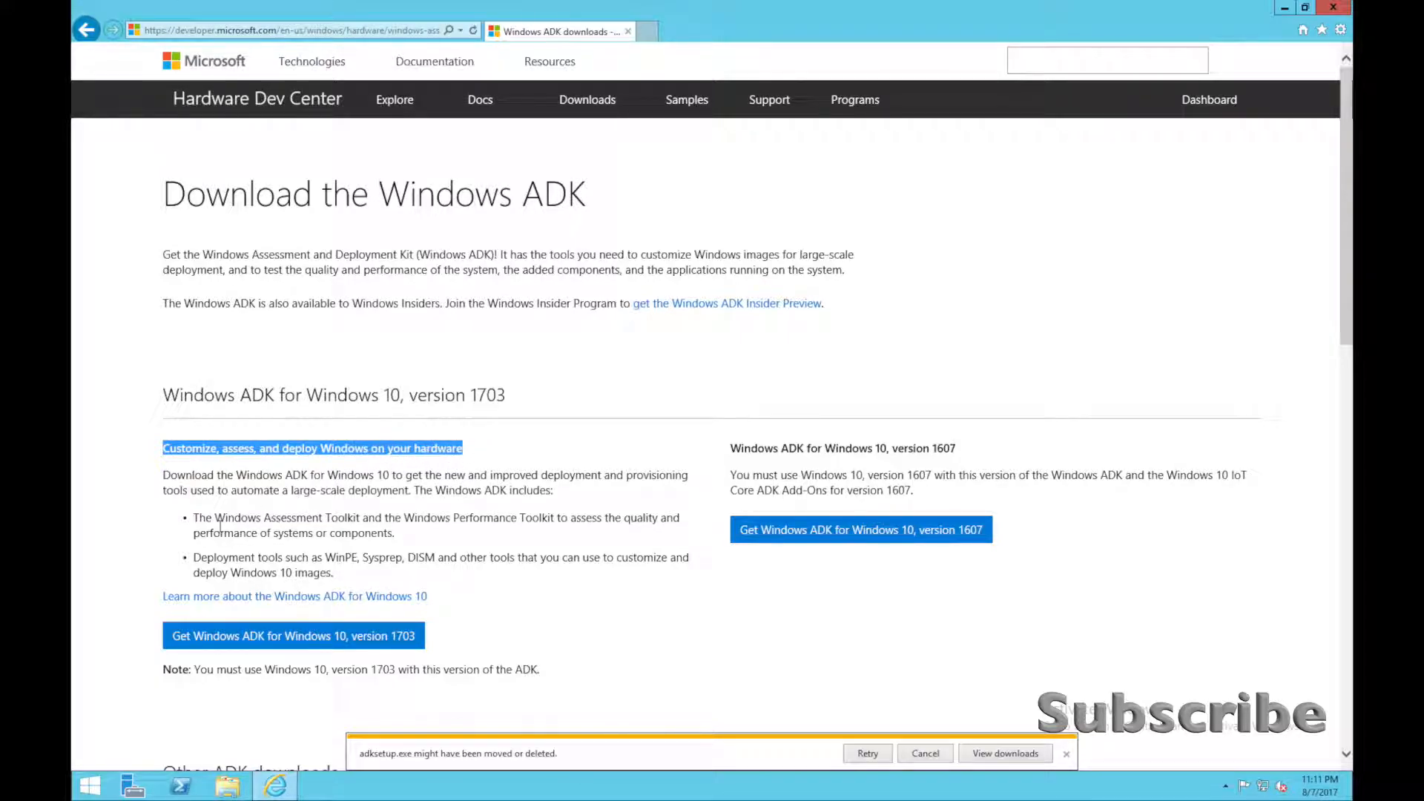
left_click_drag(193, 518, 393, 536)
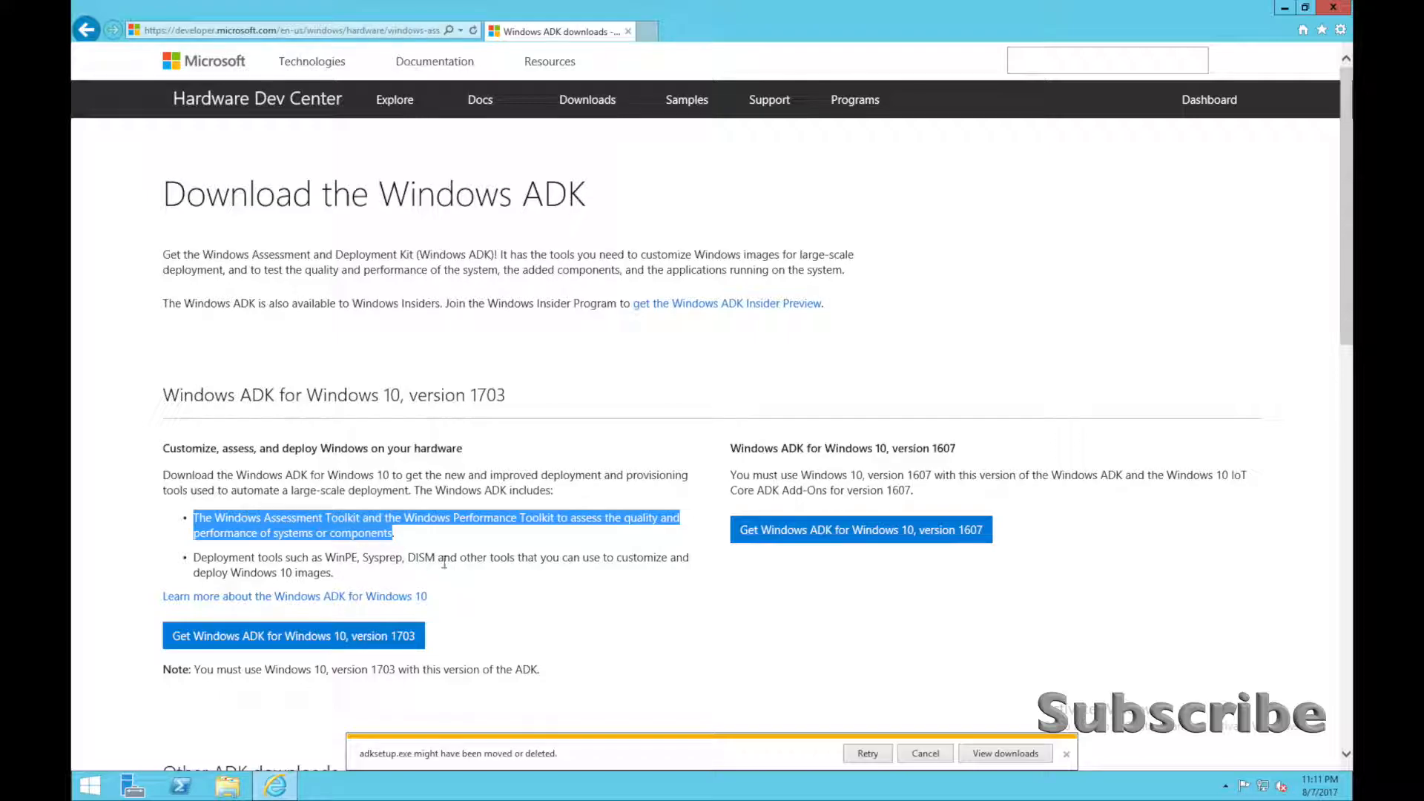
left_click(869, 753)
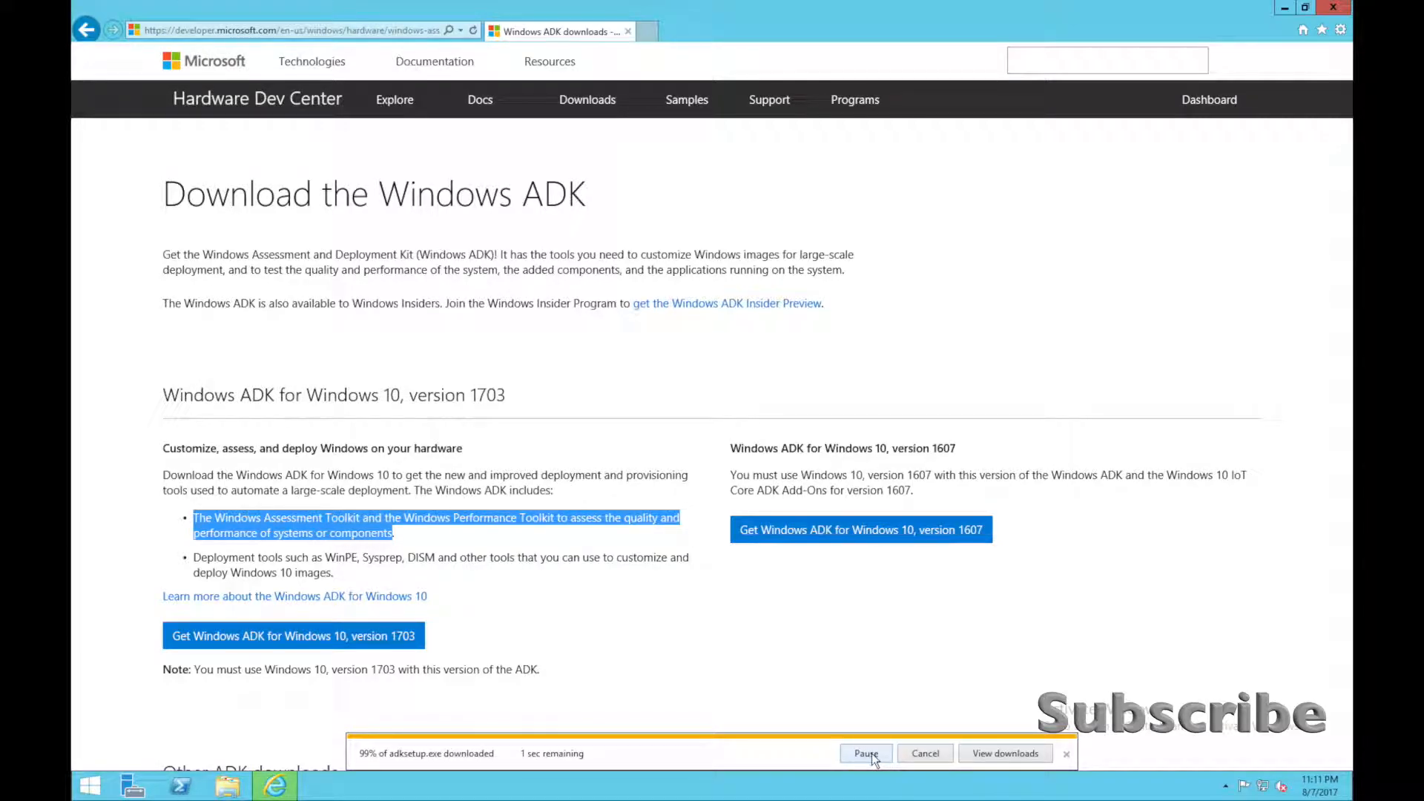
left_click(865, 756)
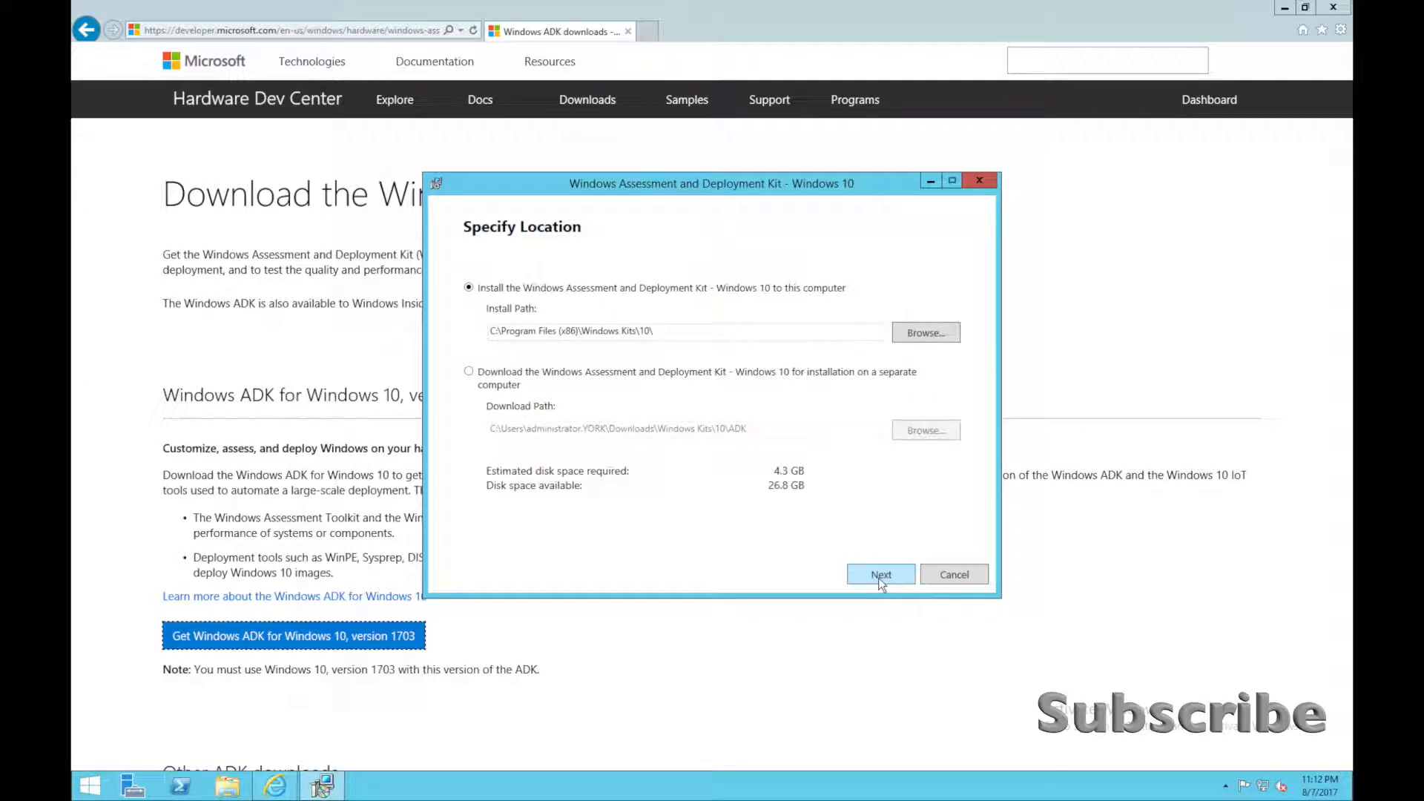
Keep the default ADK install path on this computer, decline sending anonymous usage data, and accept the license agreement.
double_click(544, 333)
left_click(879, 581)
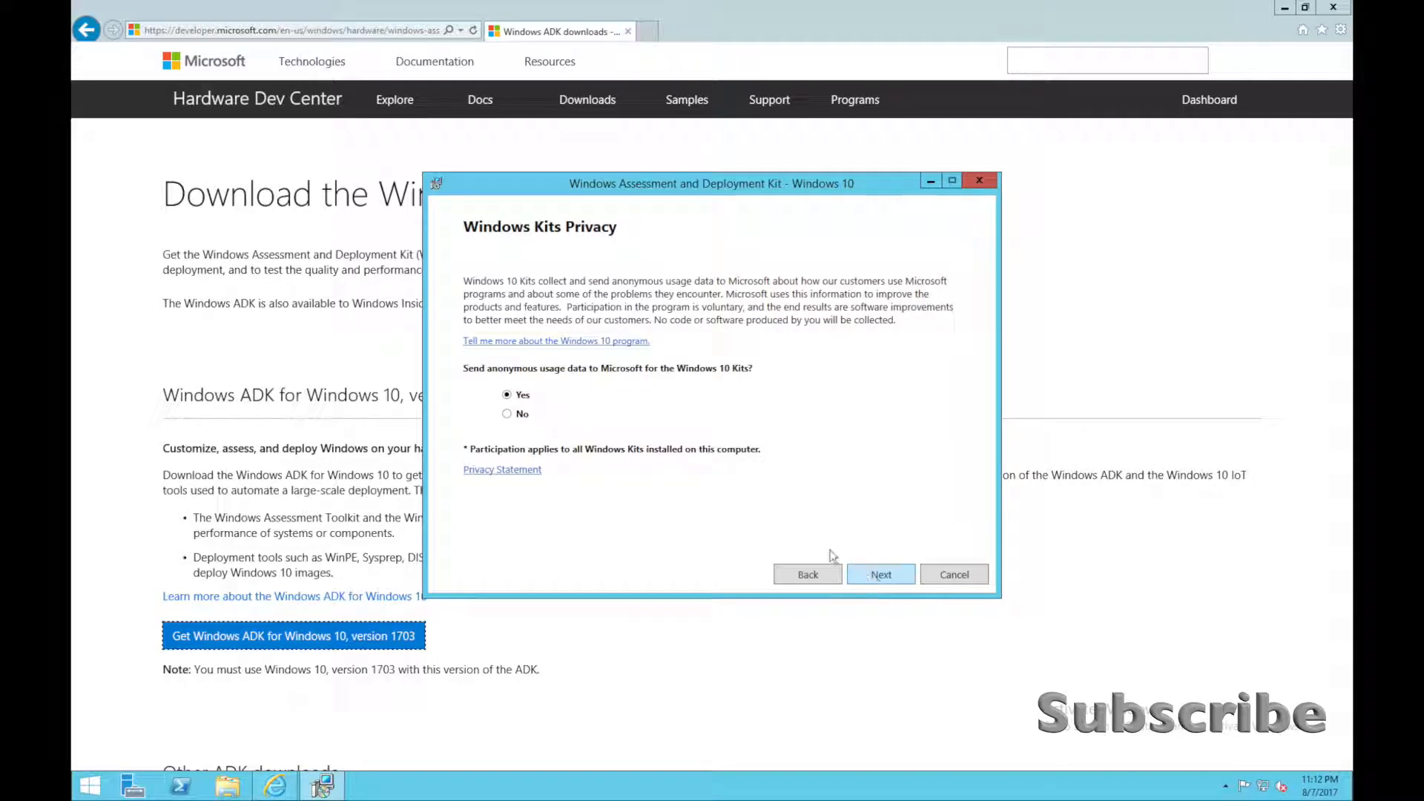
left_click(507, 414)
left_click(874, 577)
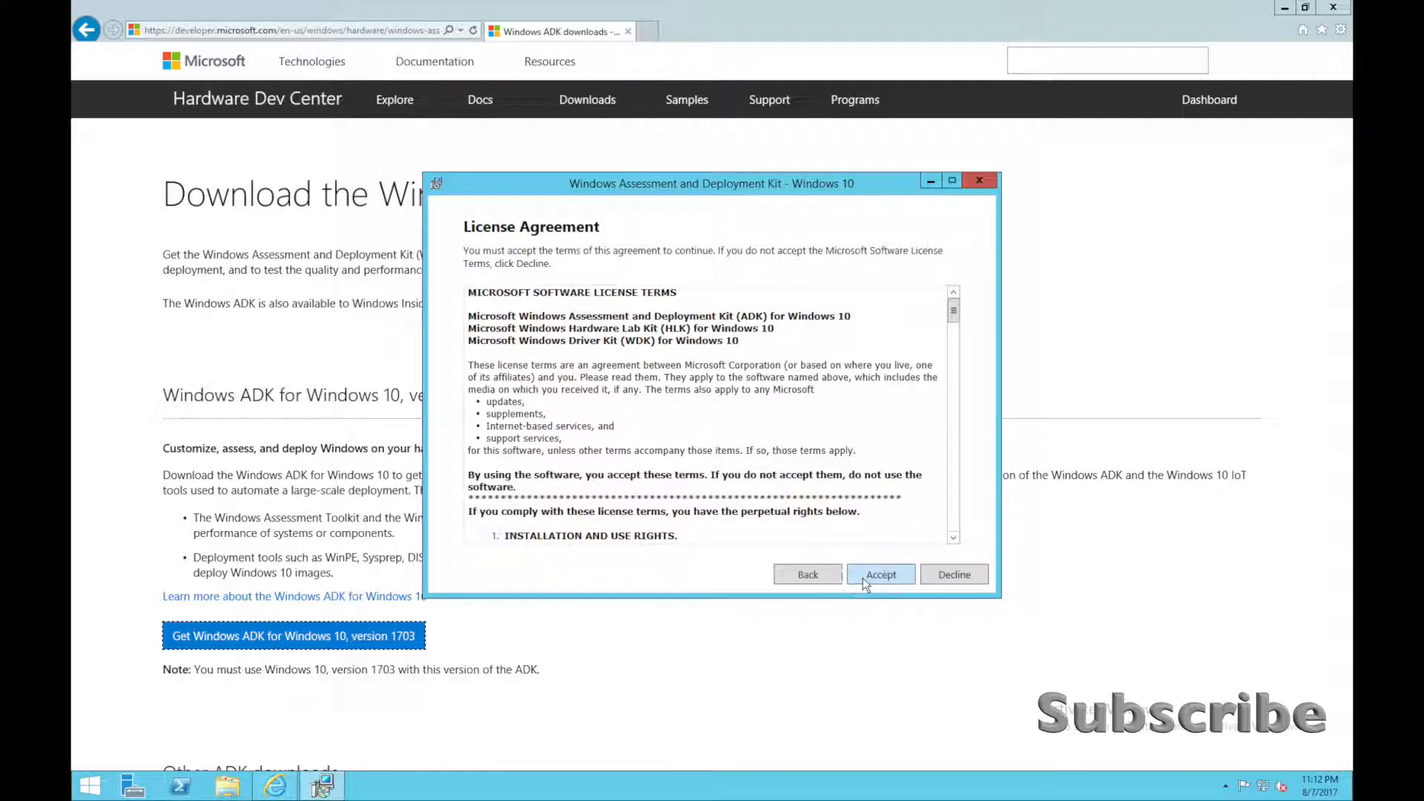
left_click(862, 576)
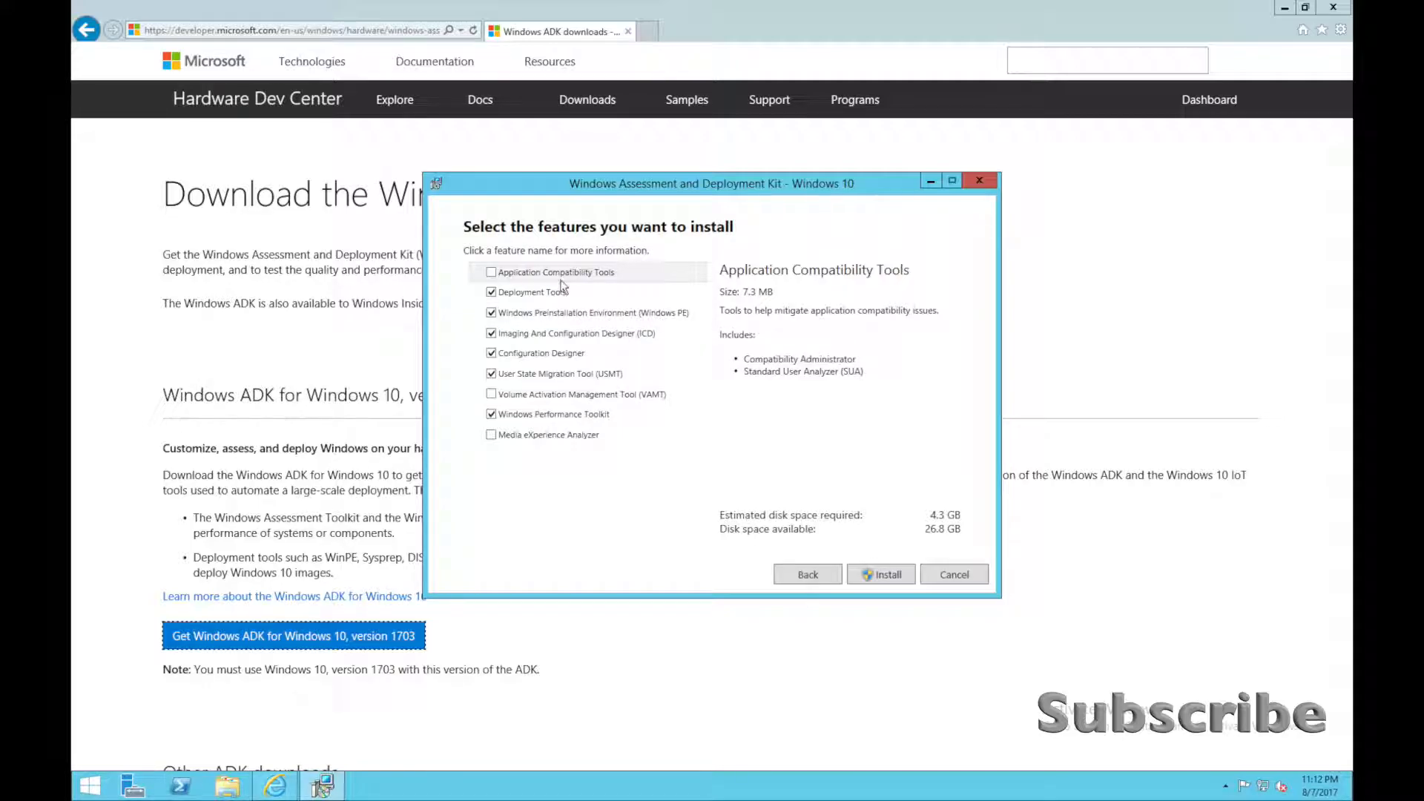
Examine the description of the Deployment Tools feature in the ADK feature selection.
left_click(536, 294)
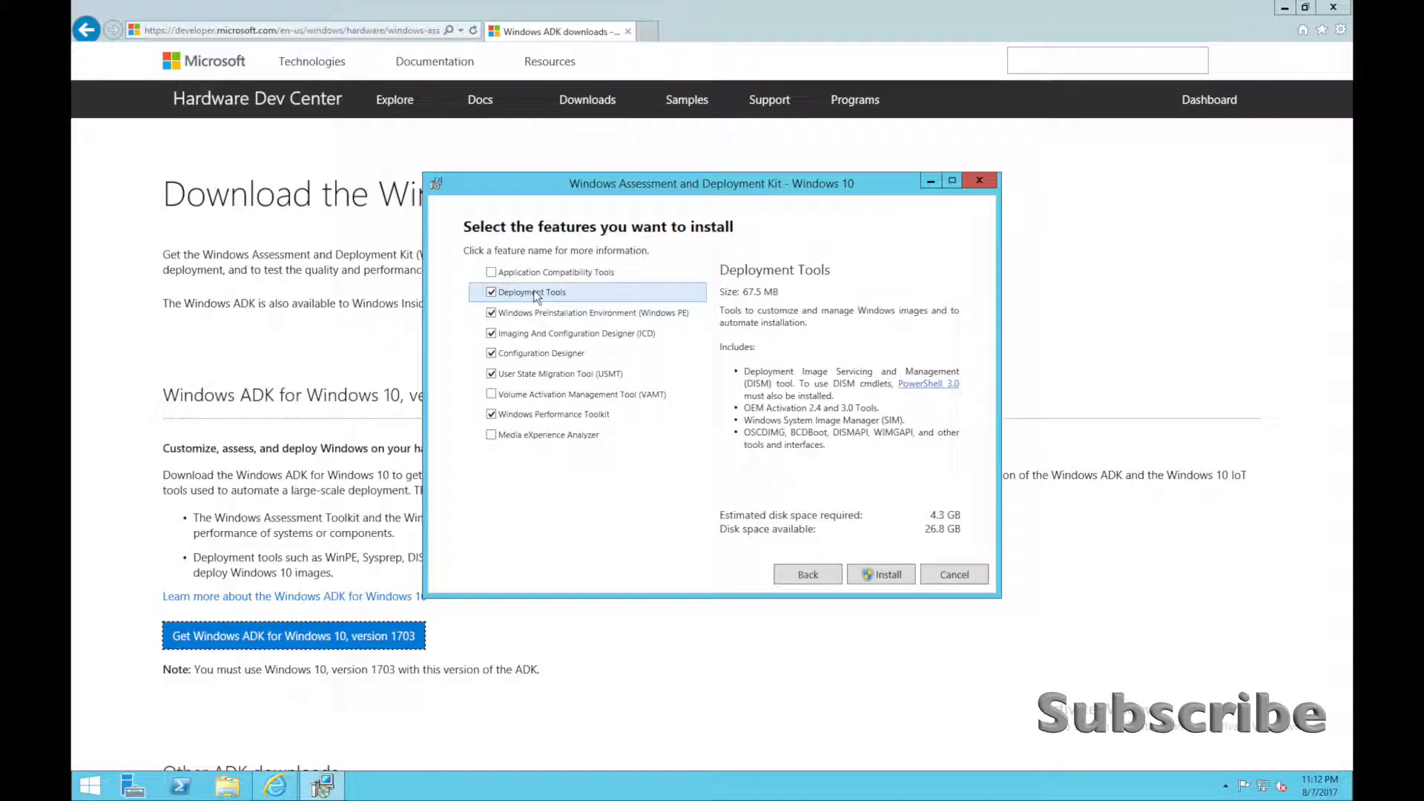
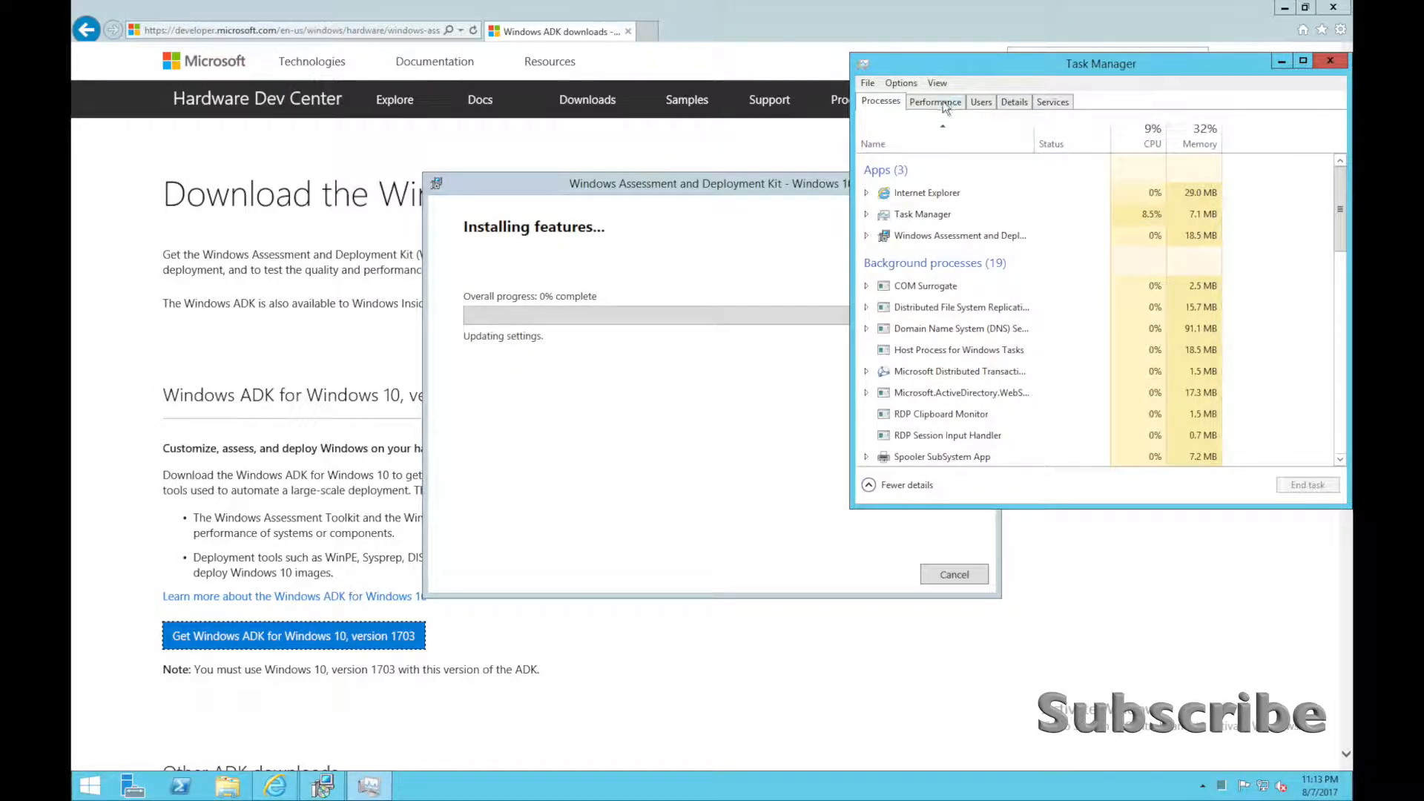
Monitor the Ethernet throughput in Task Manager during the ADK installation, and close Task Manager and the completed installer.
left_click(939, 103)
left_click_drag(832, 187, 586, 171)
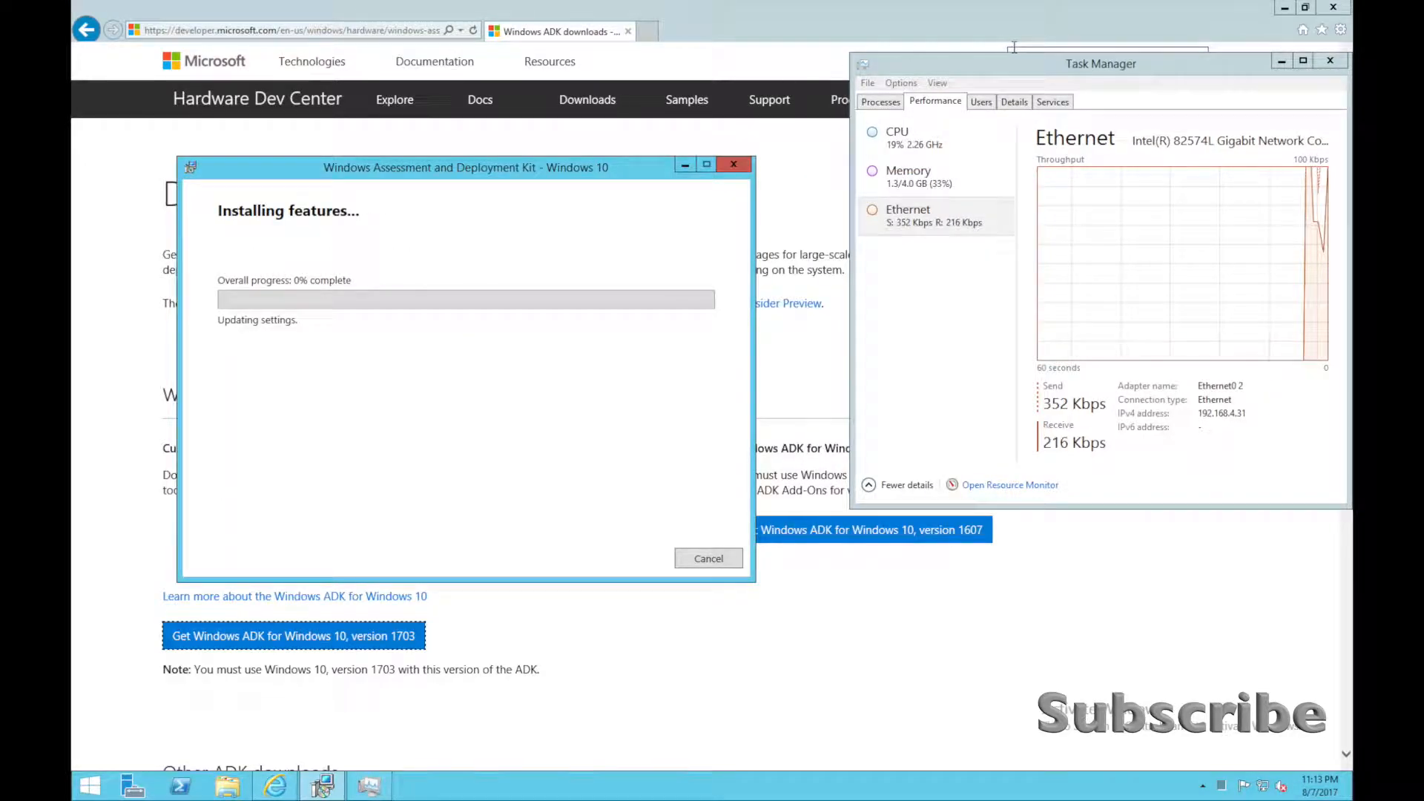
left_click_drag(1012, 65, 958, 78)
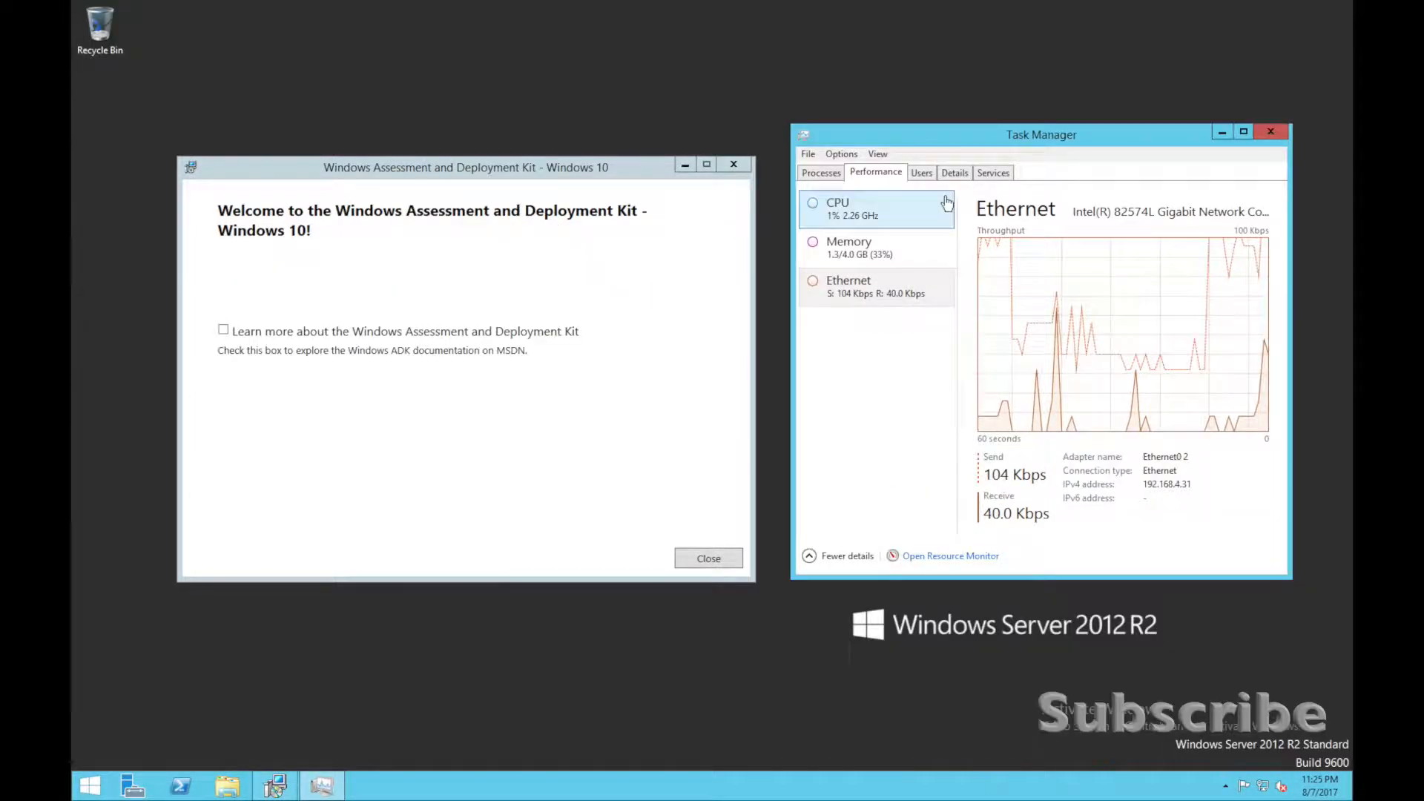
left_click(1275, 138)
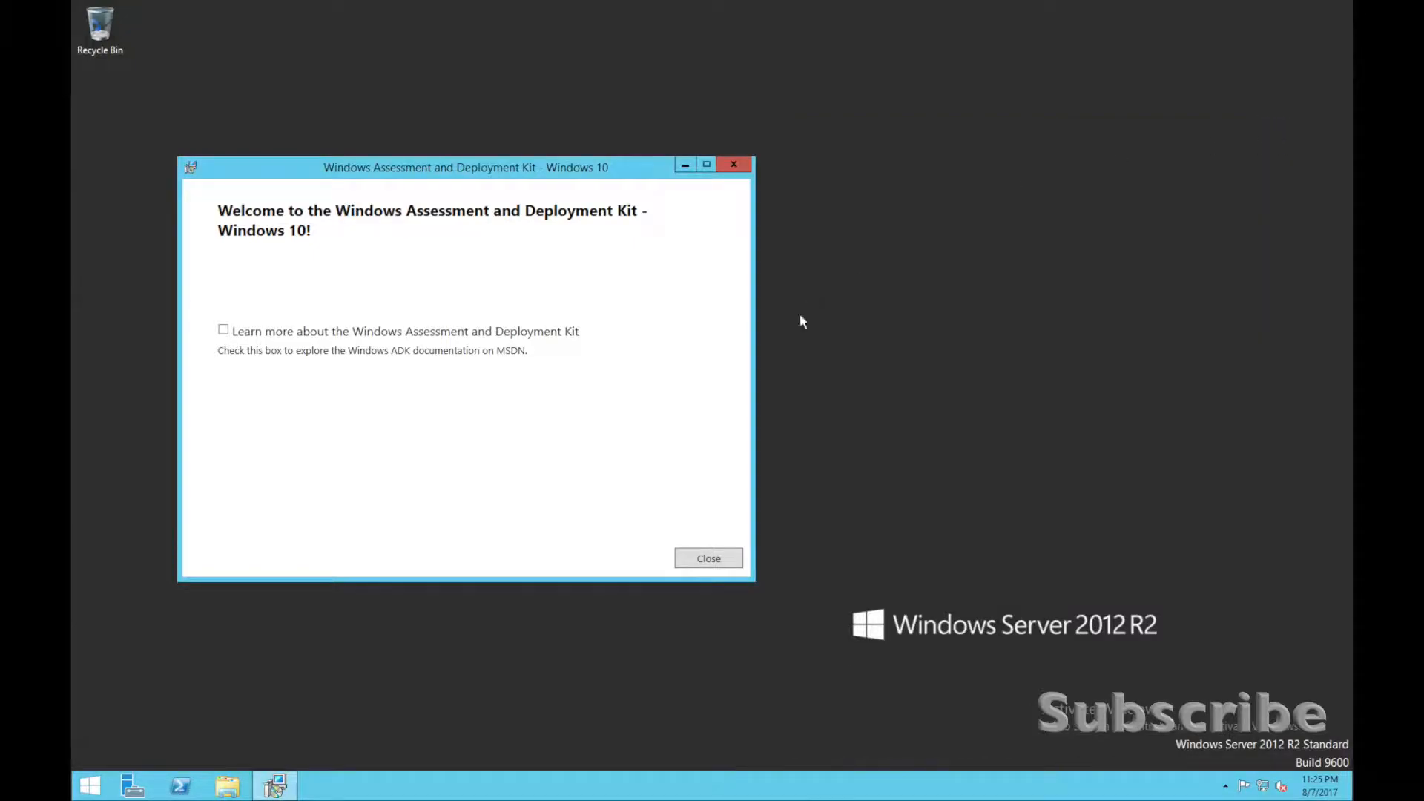
left_click(703, 557)
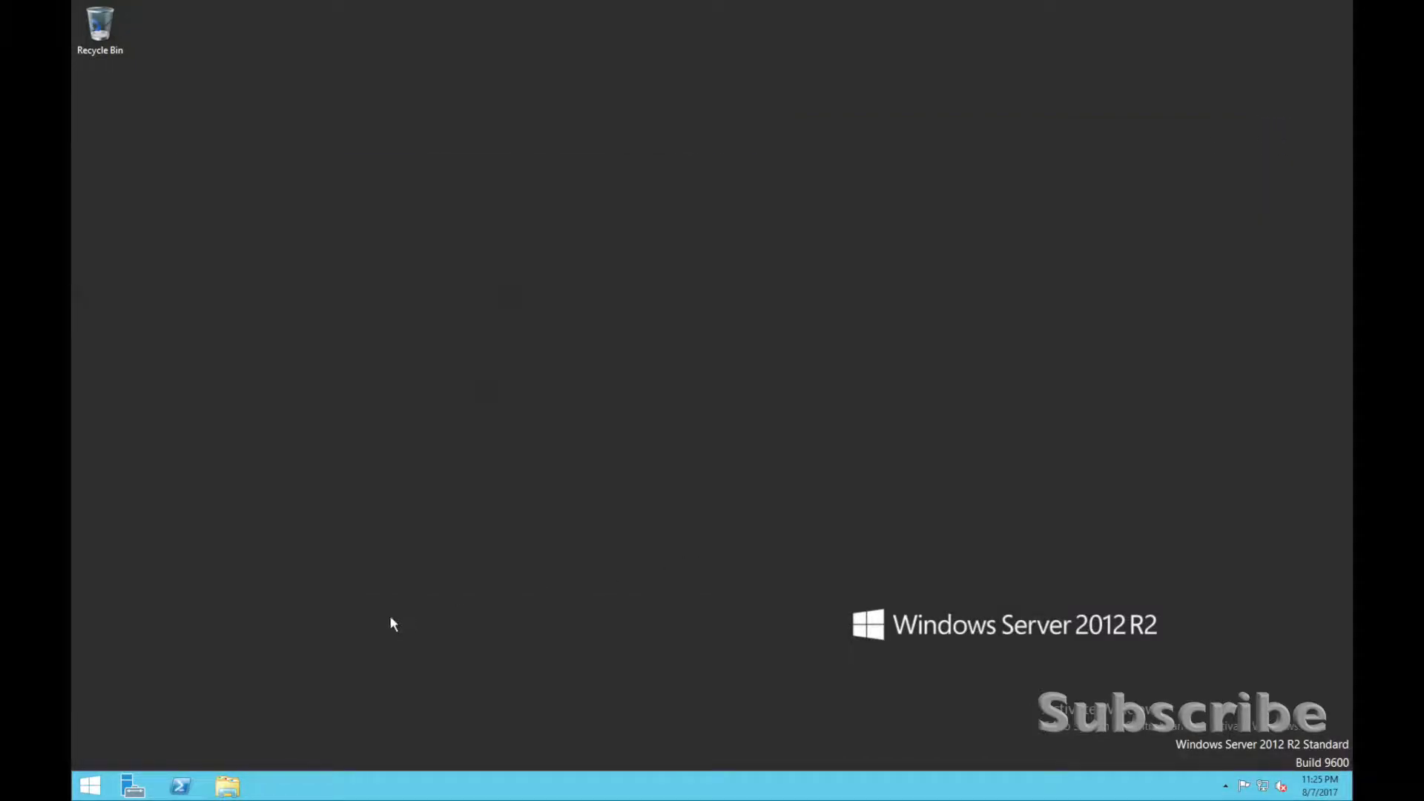
Open the file location of Deployment Workbench from the list of installed apps.
left_click(90, 786)
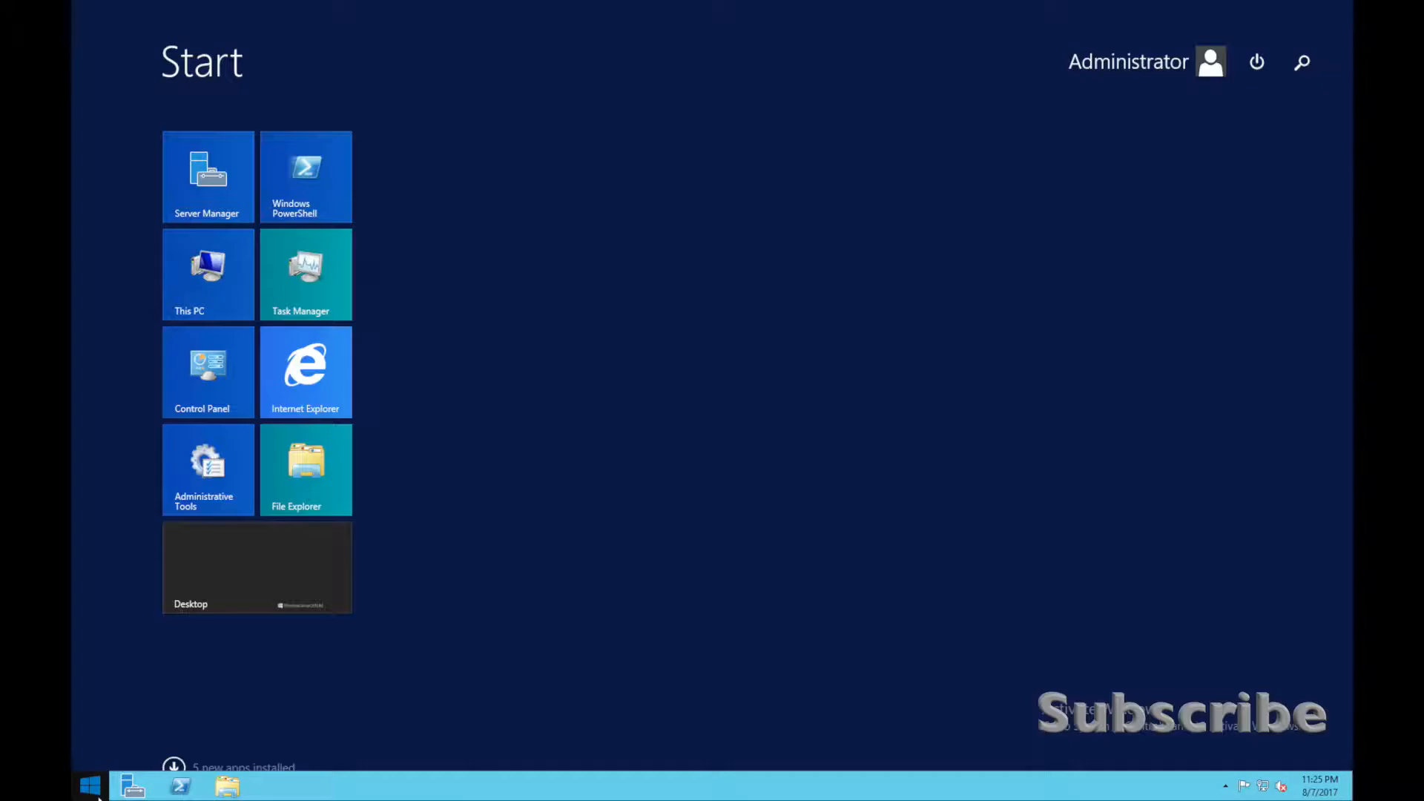
left_click(173, 767)
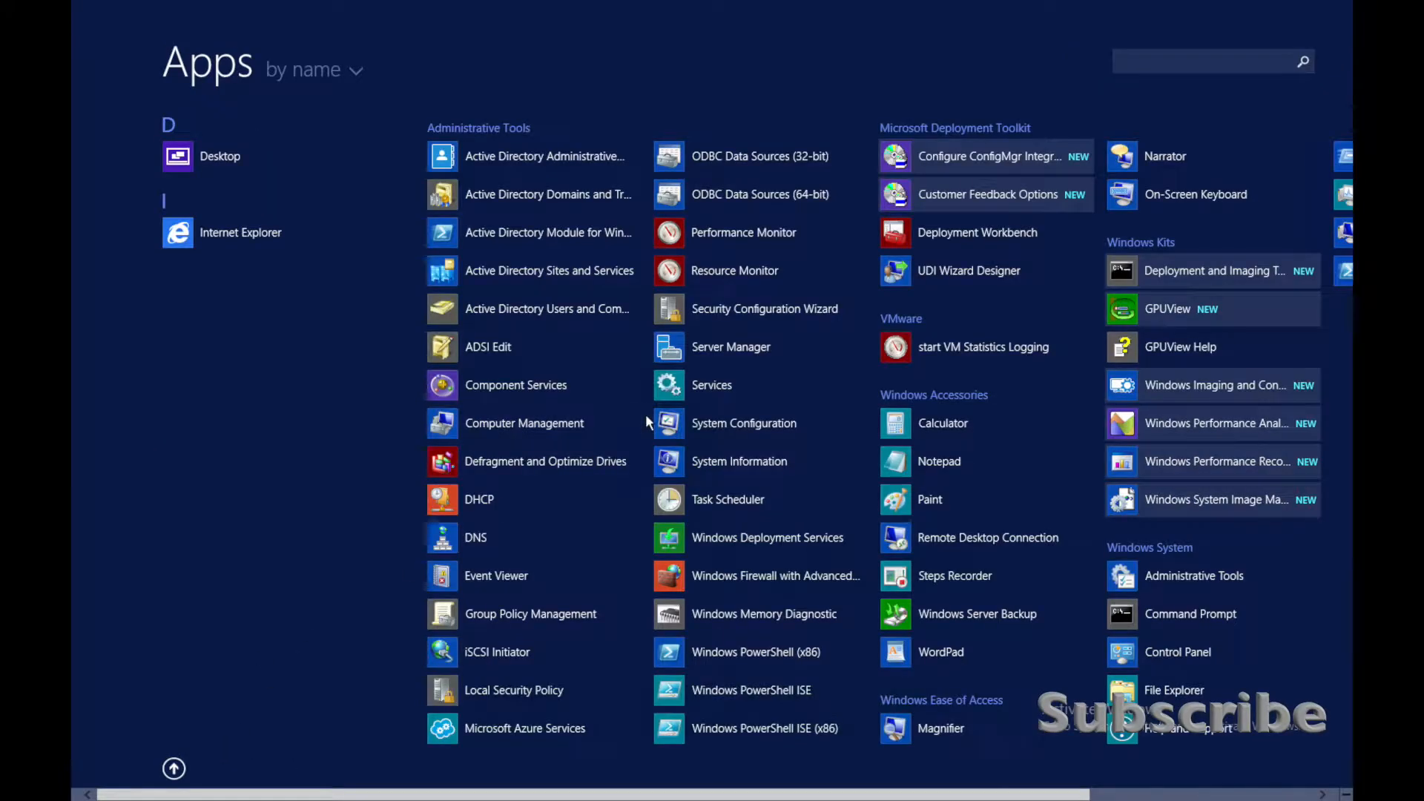
scroll(1109, 313, "down", 2)
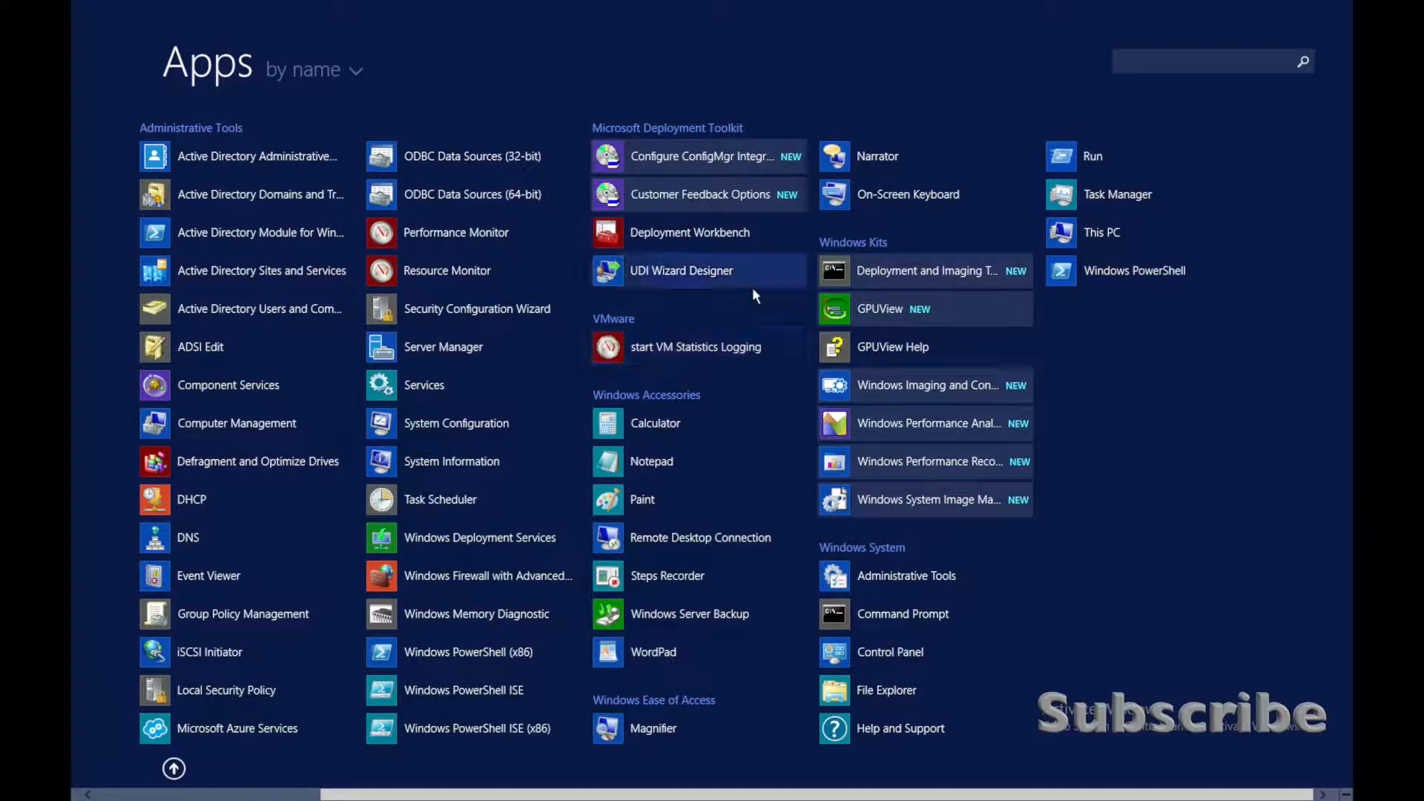
right_click(715, 237)
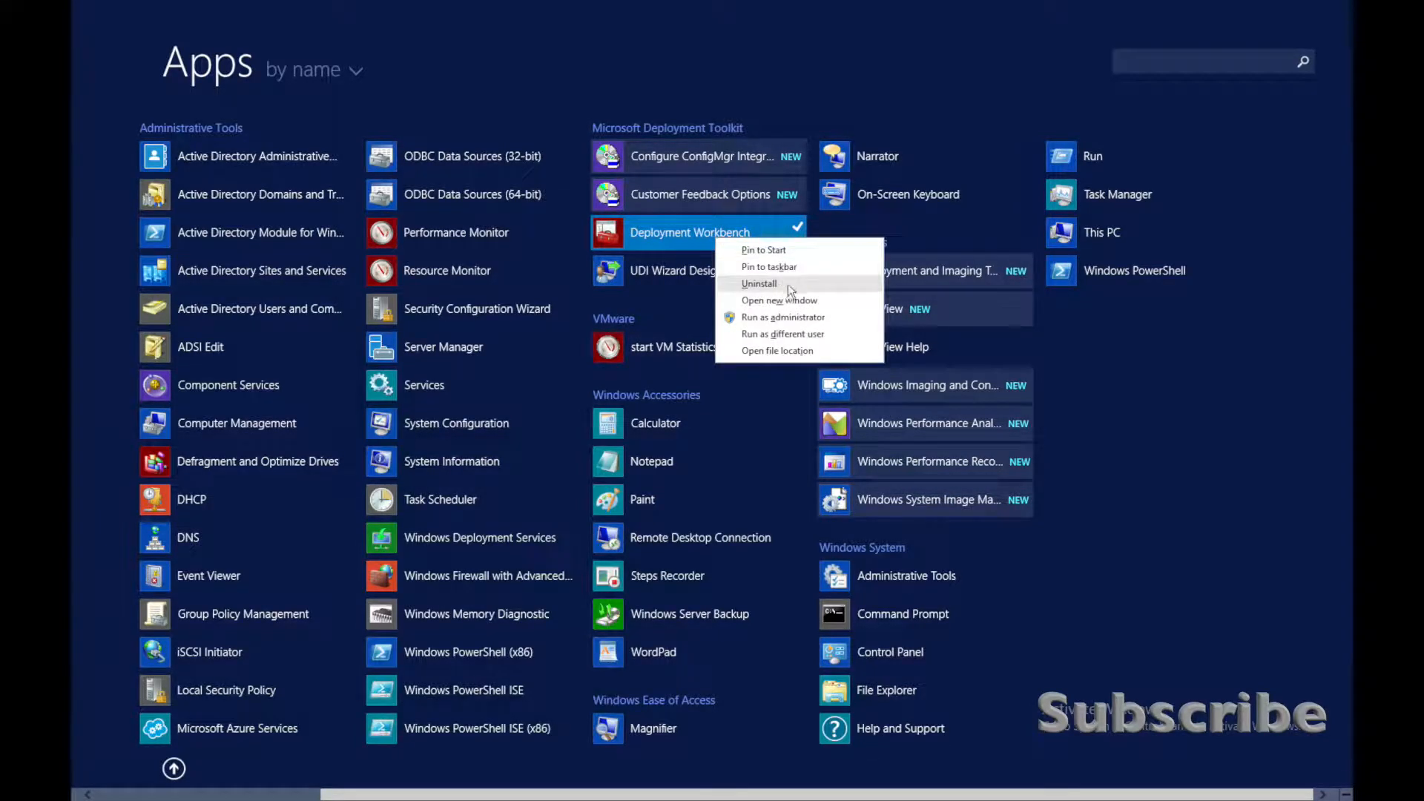
left_click(784, 350)
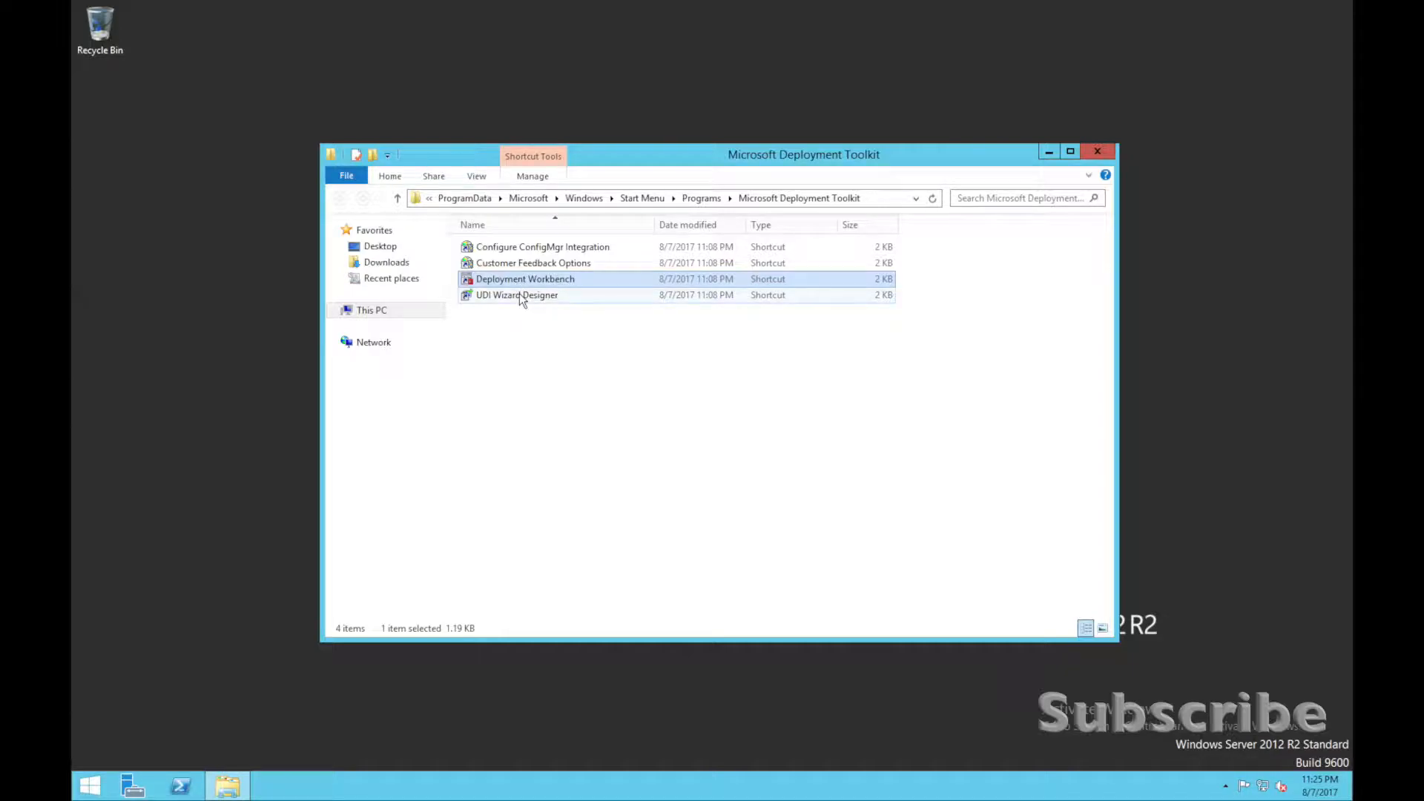
Create desktop shortcuts for Deployment Workbench and UDI Wizard Designer.
left_click(521, 293, "shift")
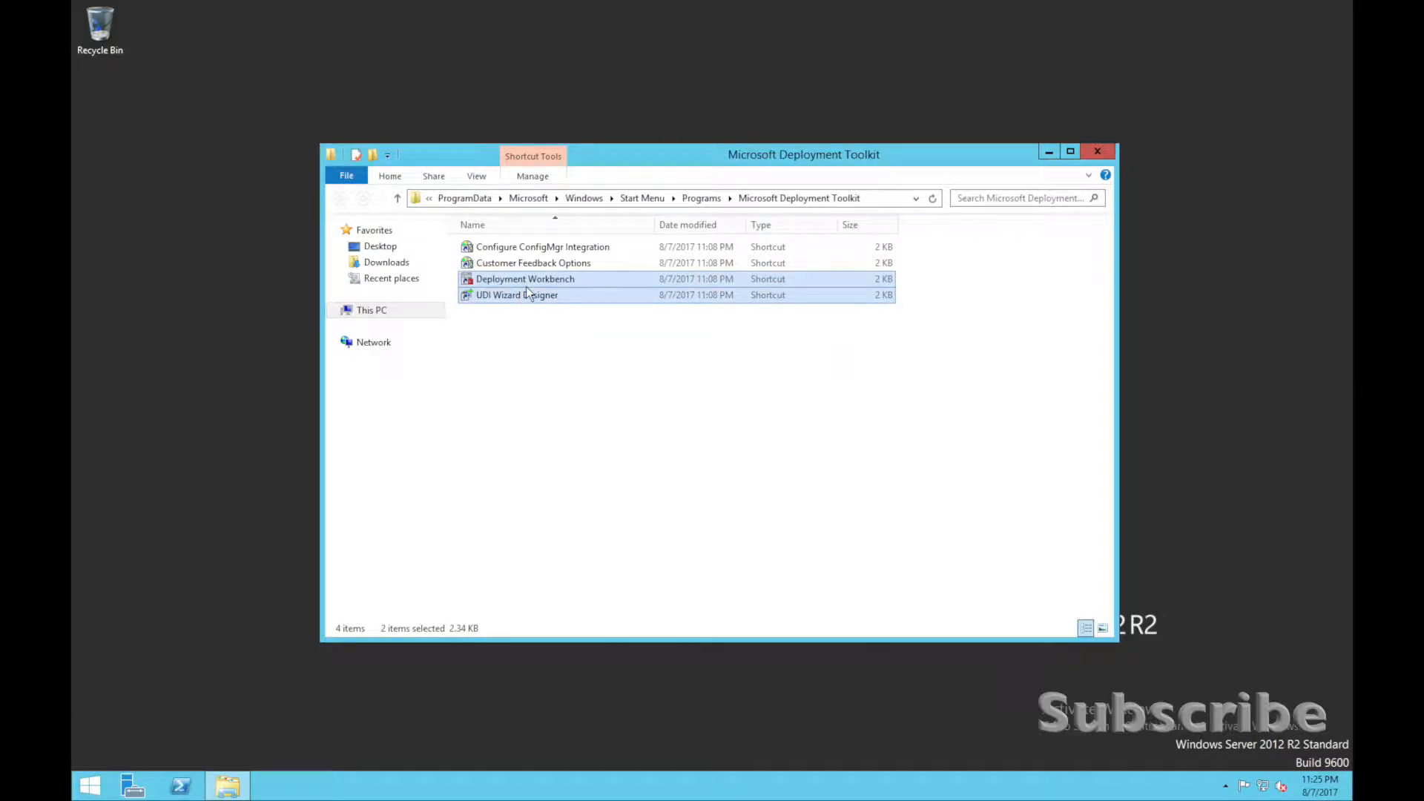
right_click(526, 286)
mouse_move(602, 401)
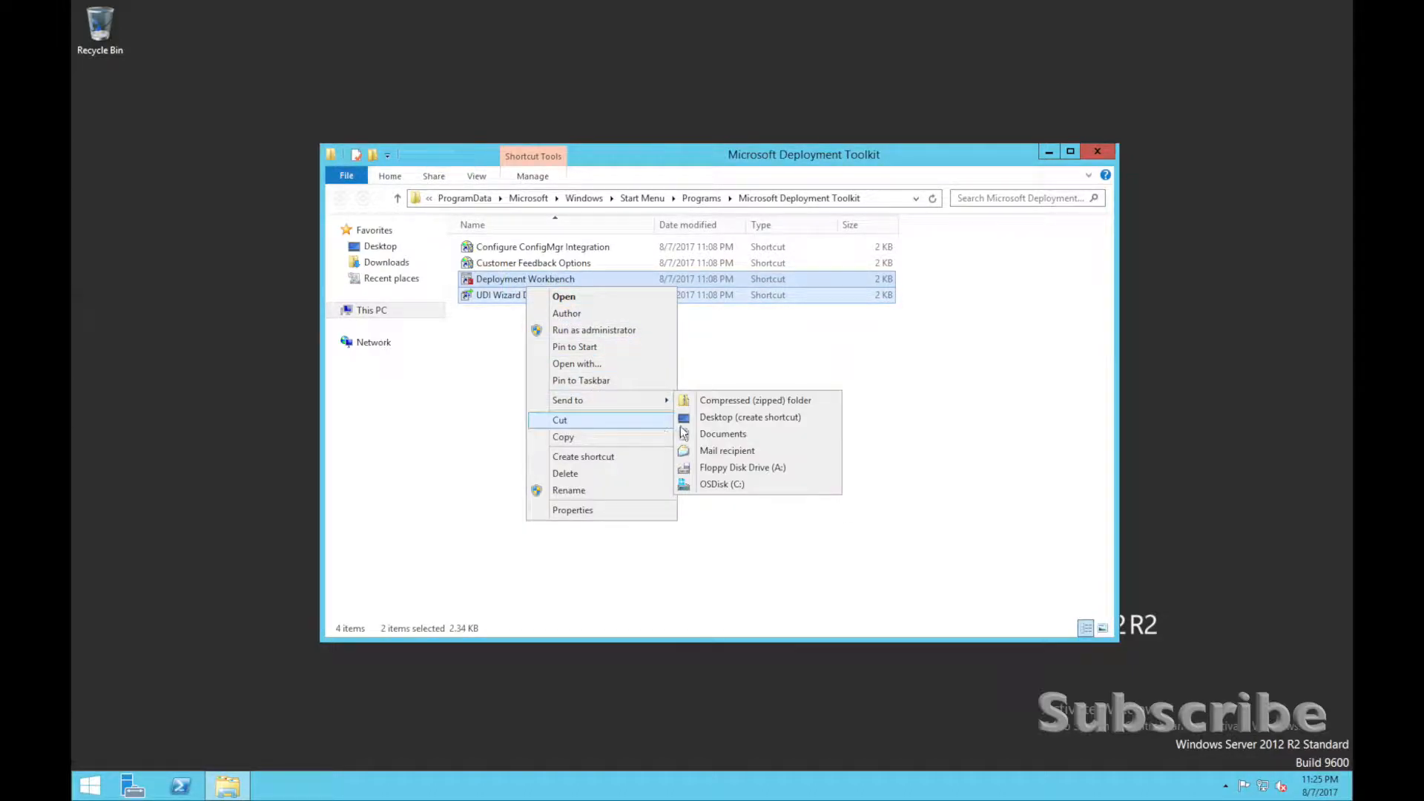
left_click(704, 417)
Open the file location of GPUView from the Windows Kits group of installed apps.
left_click(89, 785)
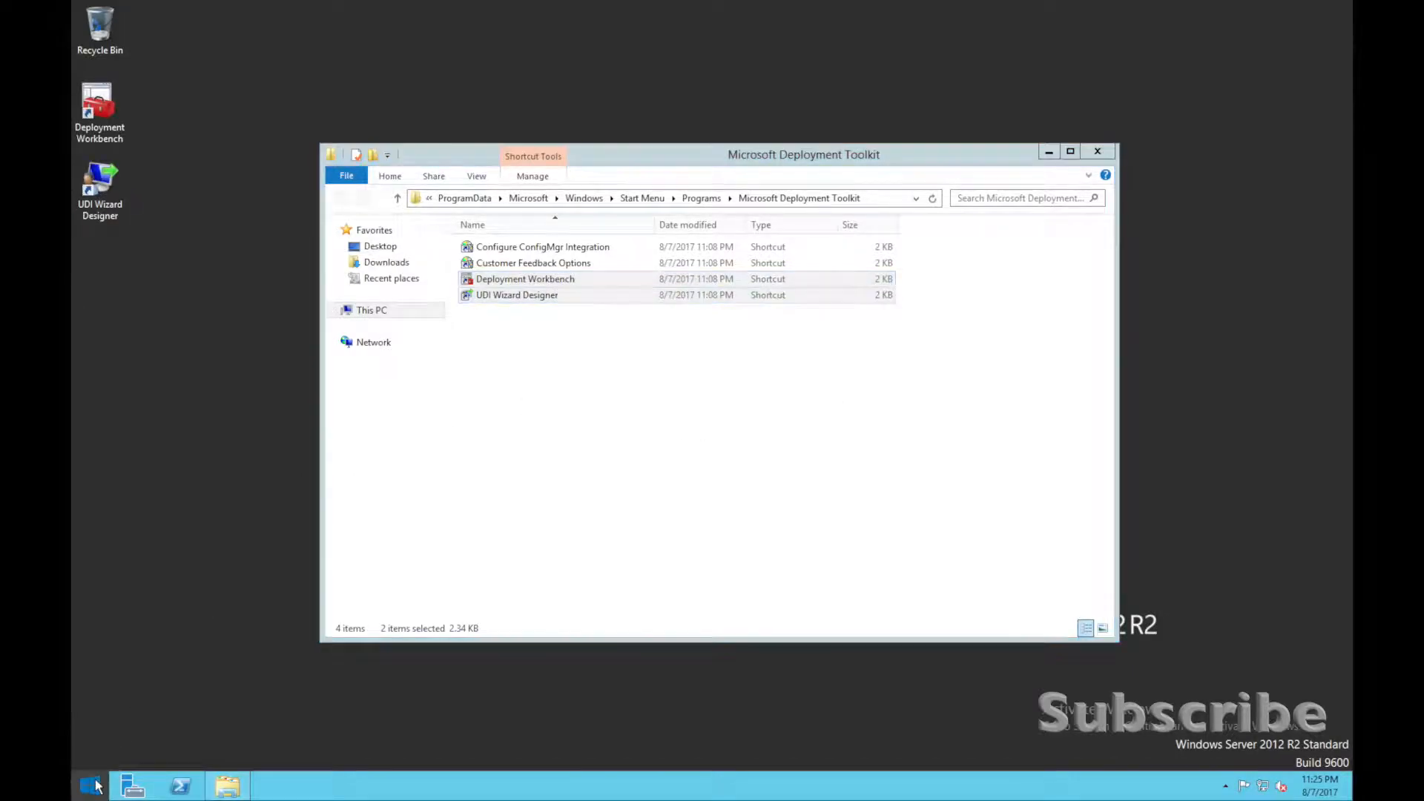
left_click(207, 772)
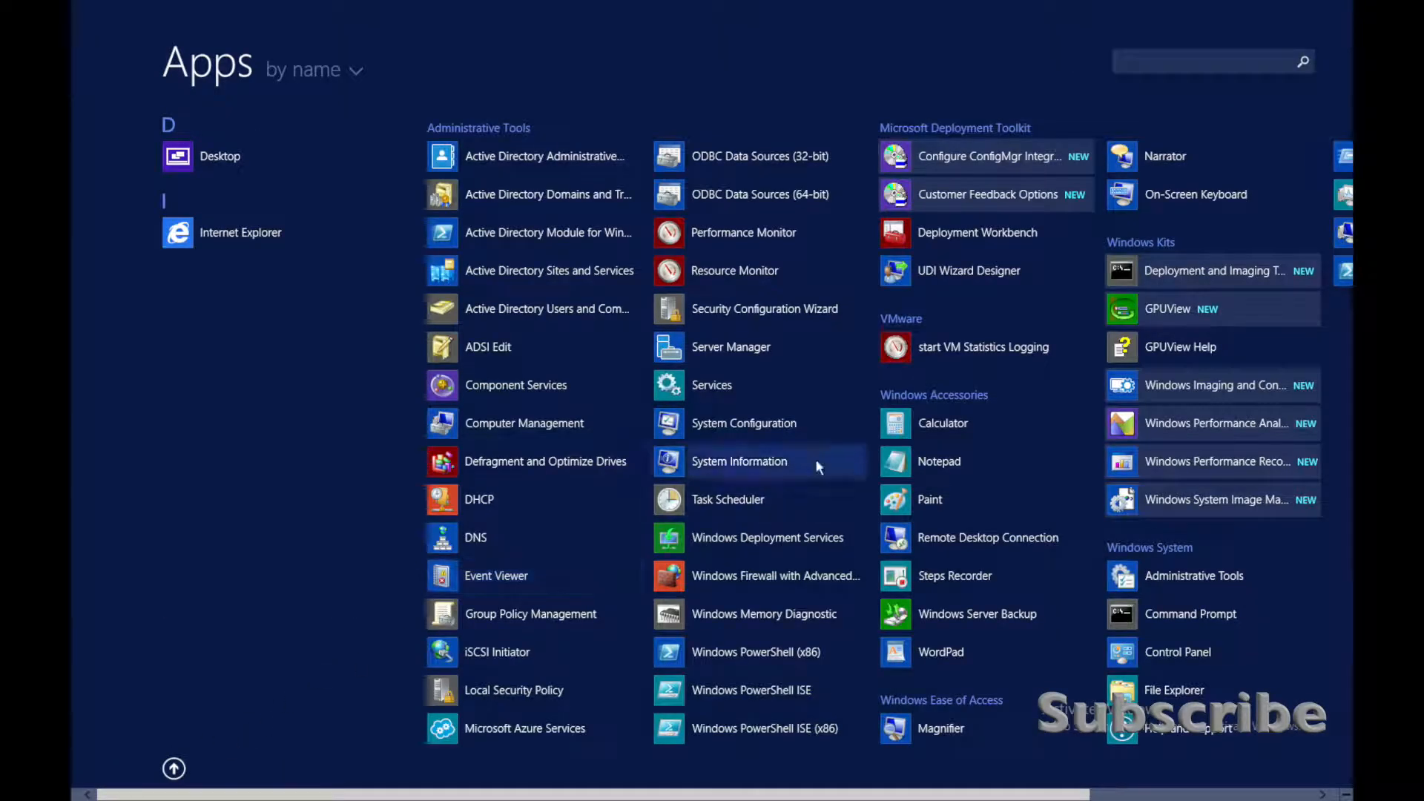
scroll(922, 433, "down", 2)
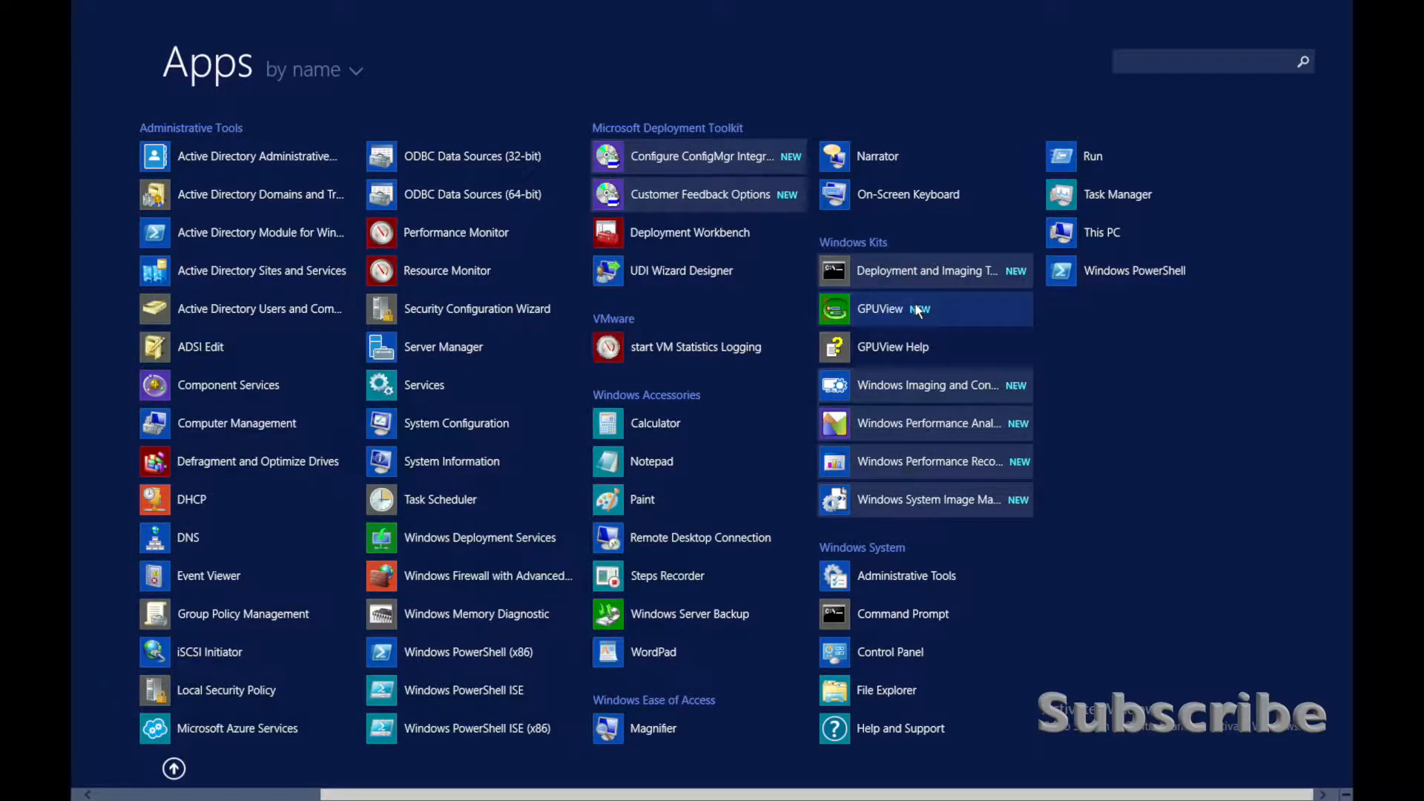
right_click(882, 309)
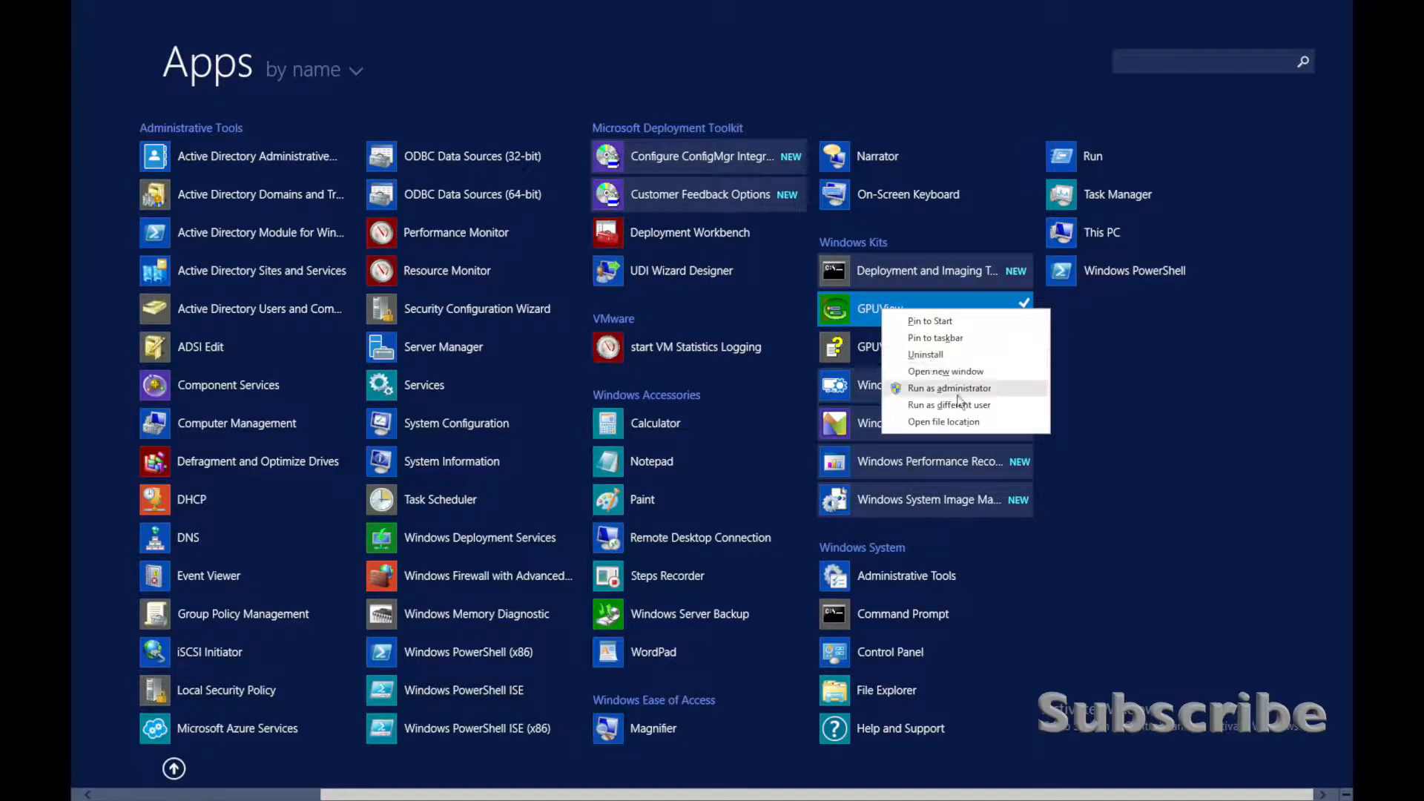
left_click(958, 422)
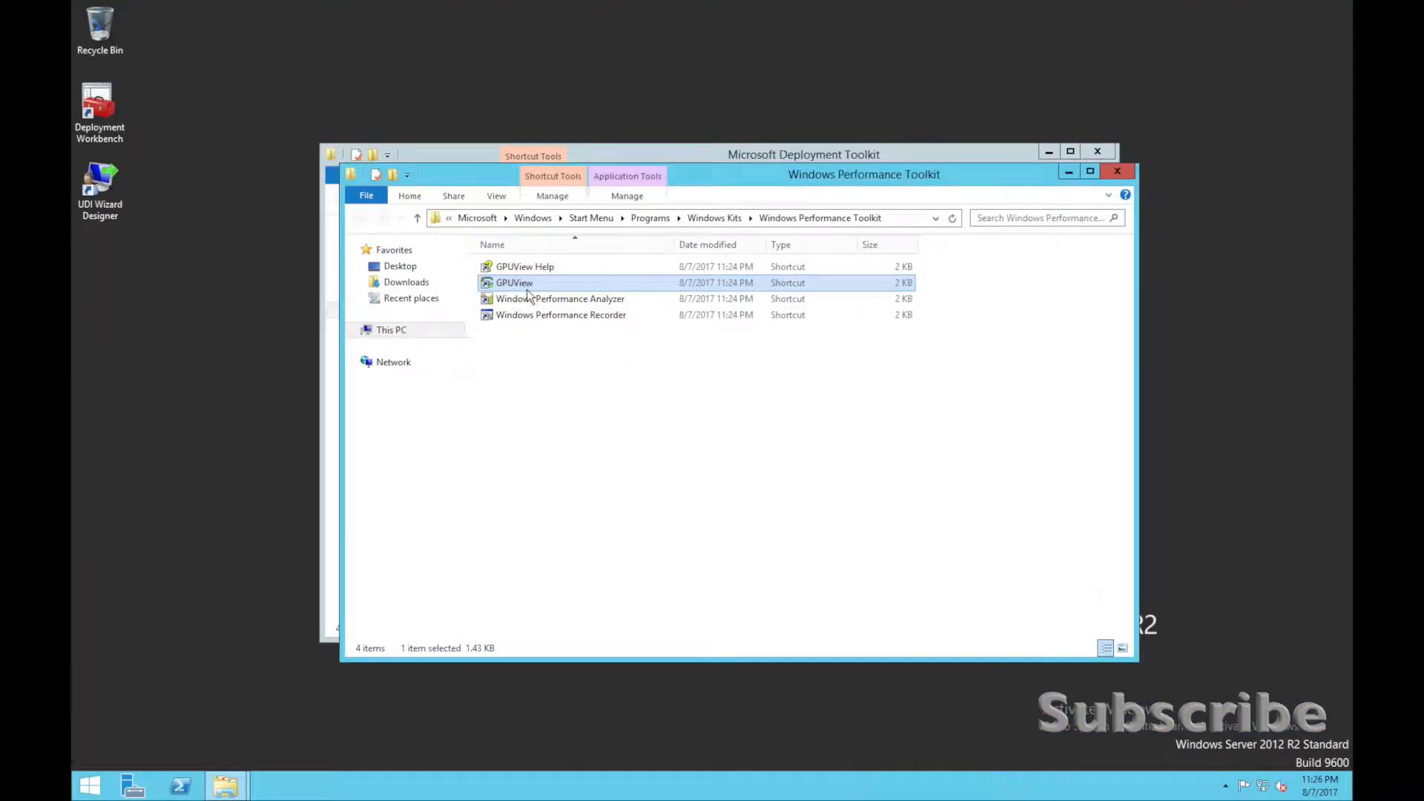
Create desktop shortcuts for GPUView and Windows Performance Analyzer.
right_click(545, 283)
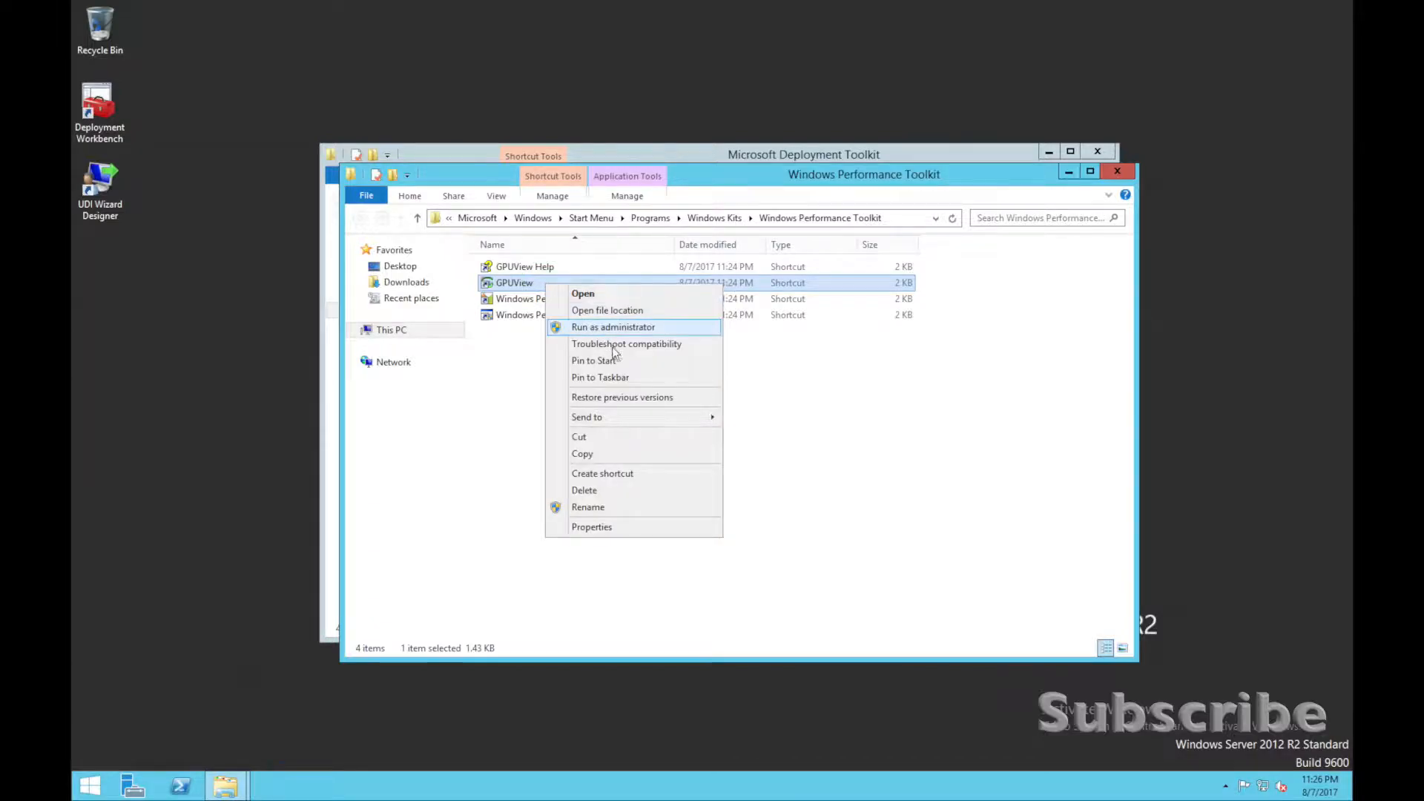
mouse_move(637, 419)
left_click(742, 436)
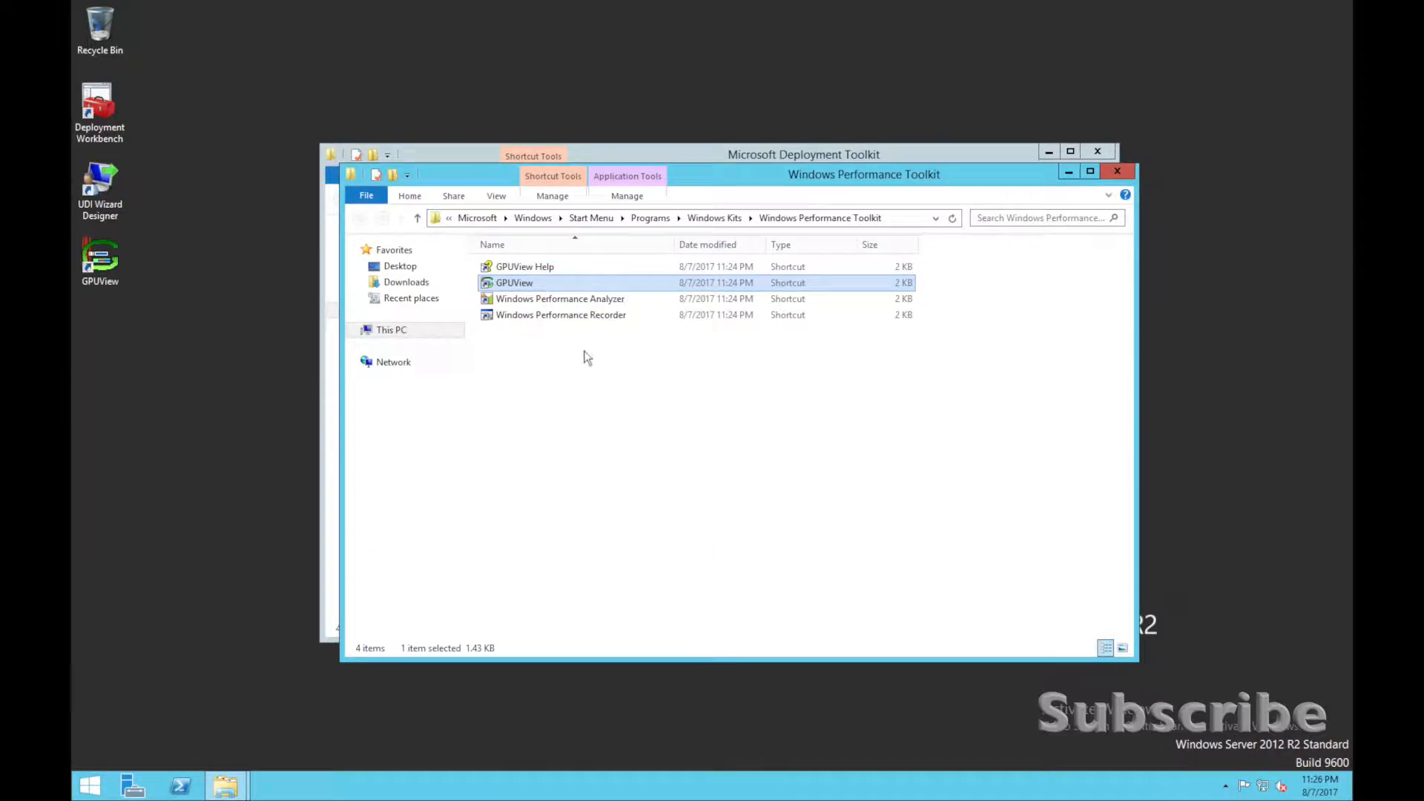
left_click(563, 298)
right_click(565, 300)
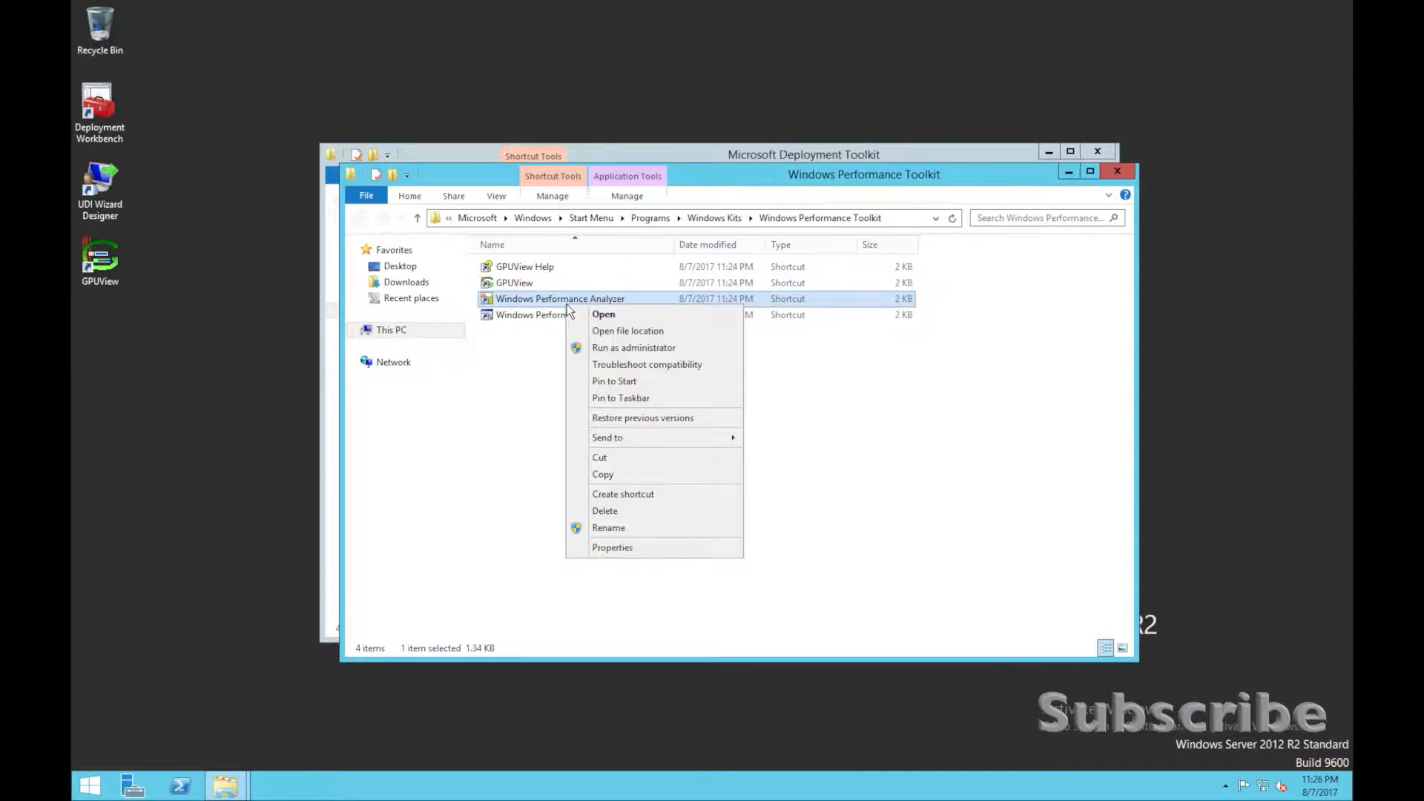
mouse_move(671, 439)
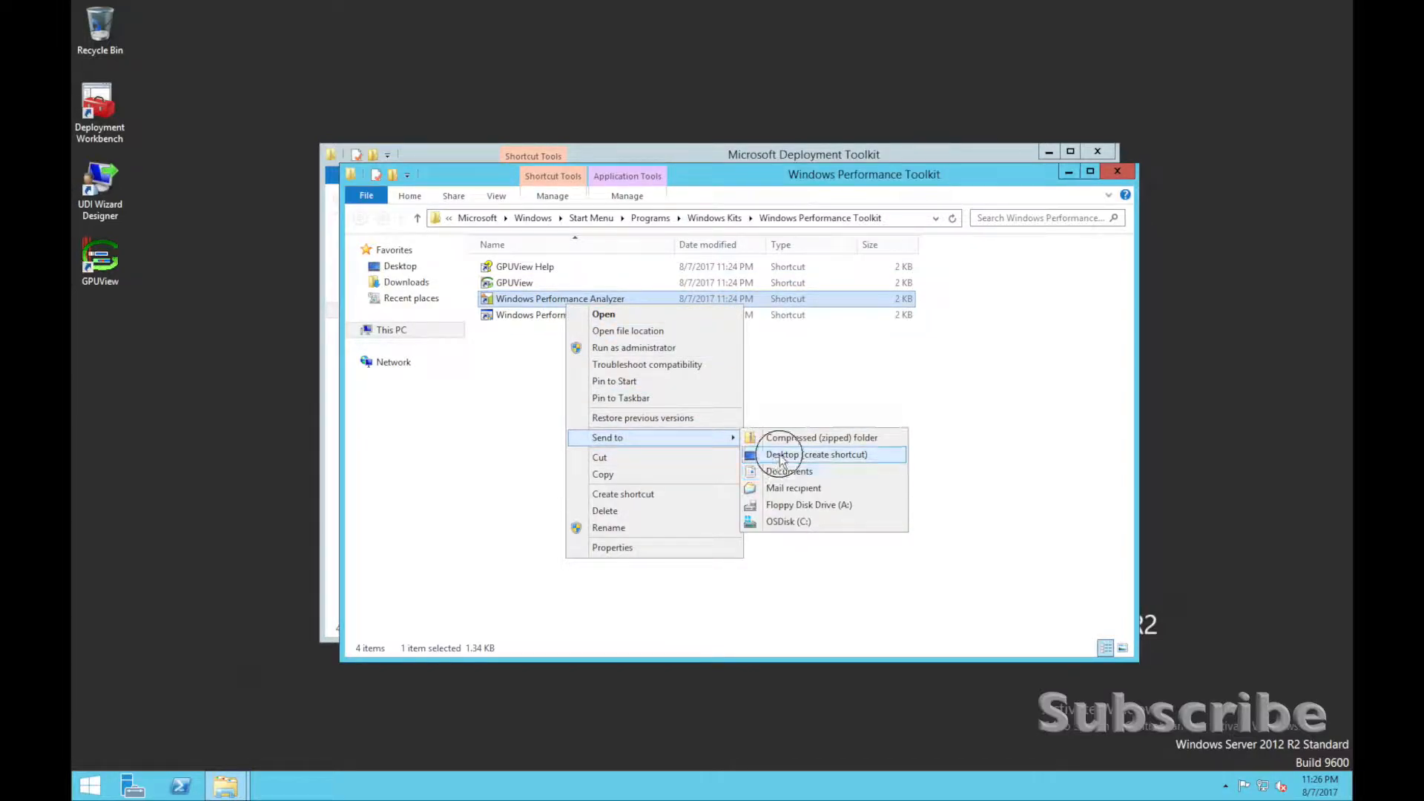
left_click(816, 454)
Go to the Windows ADK folder under Windows Kits and create a desktop shortcut for Windows System Image Manager.
left_click(705, 224)
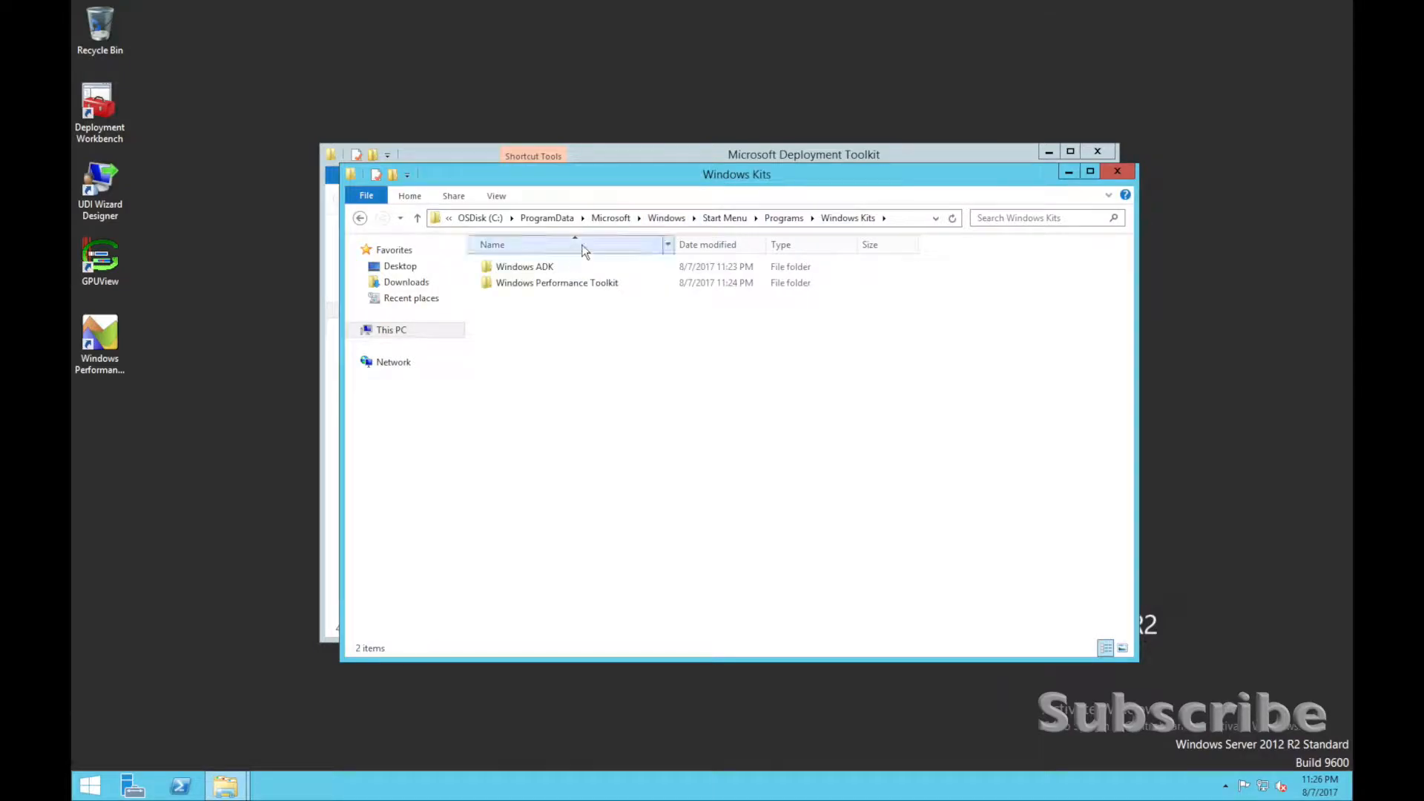
double_click(566, 269)
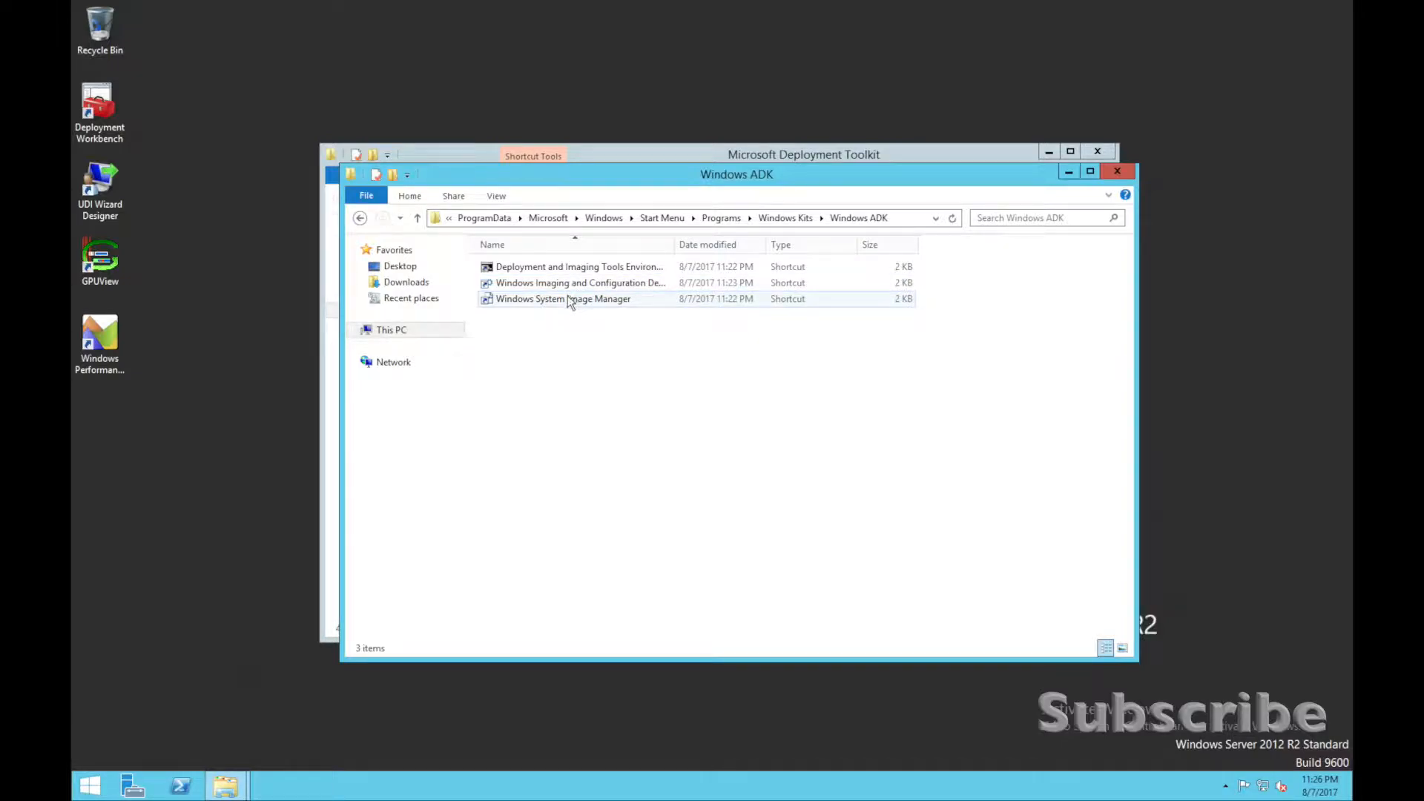
right_click(558, 301)
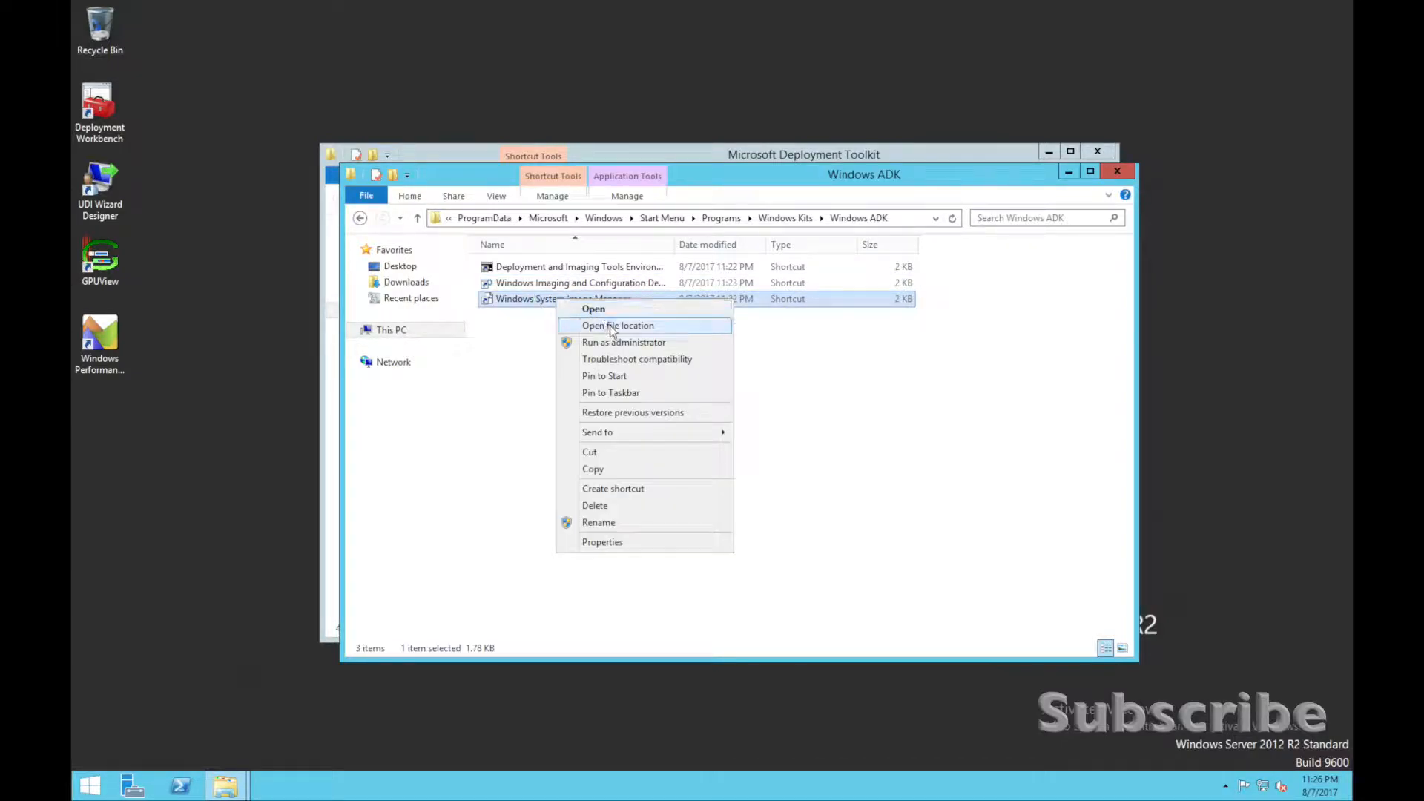
mouse_move(645, 435)
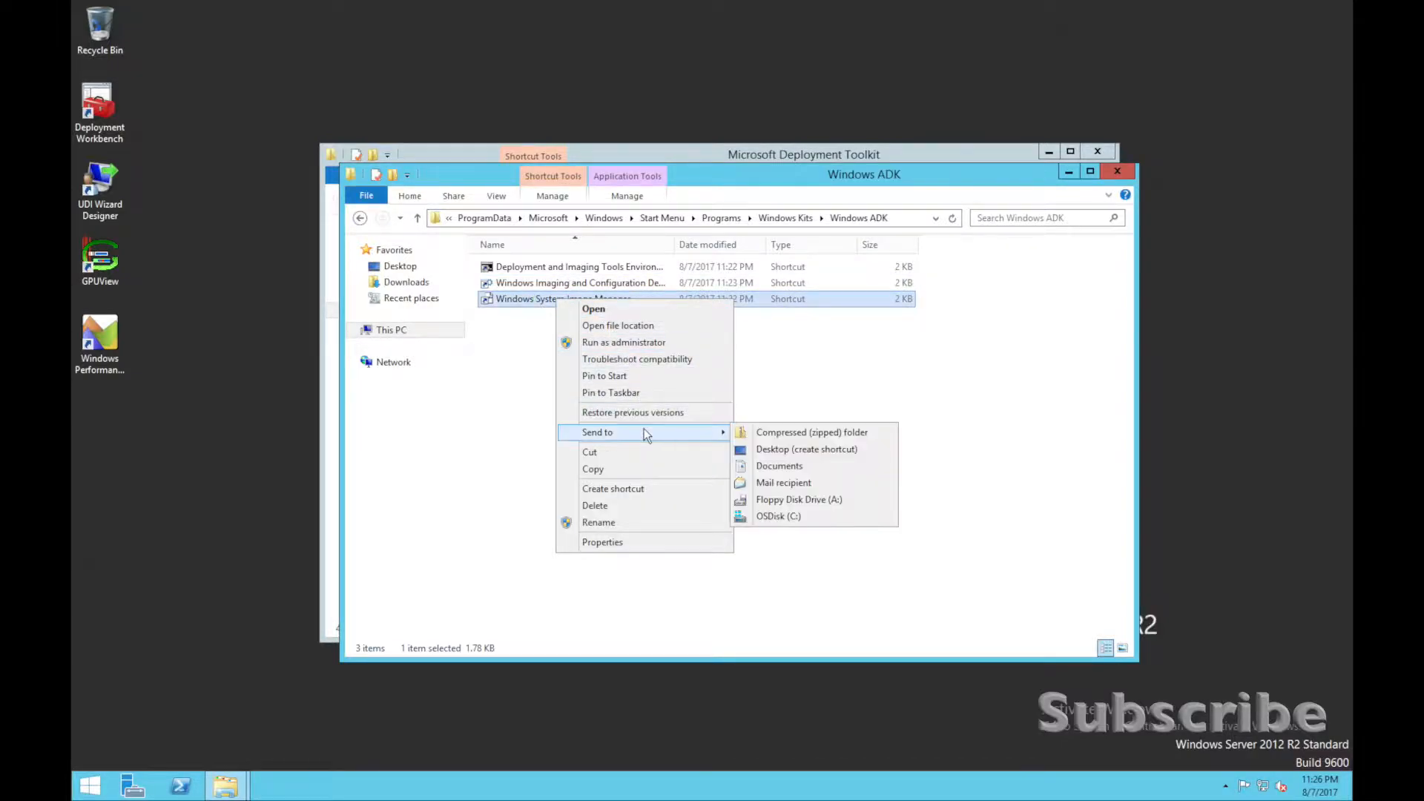
left_click(801, 449)
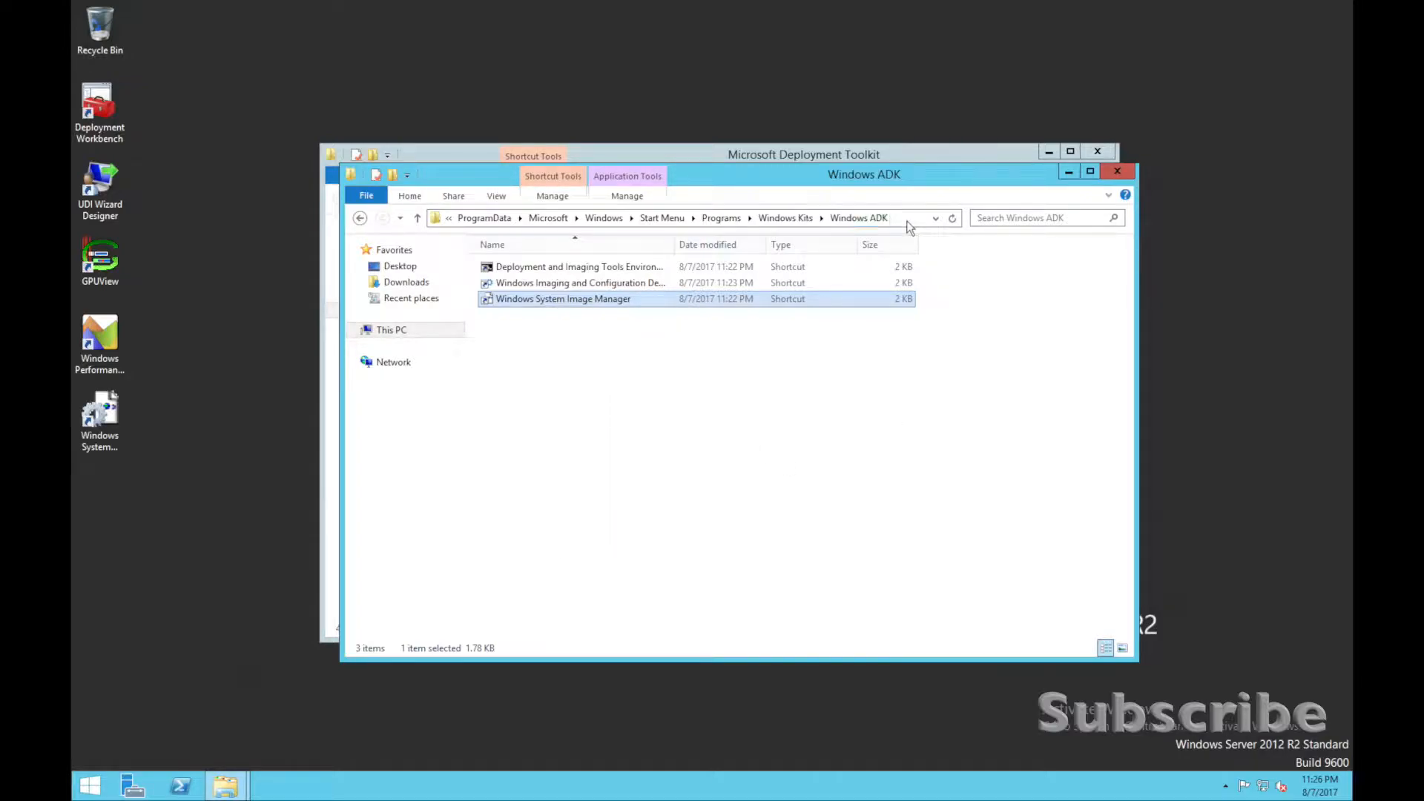
Close both folder windows and launch Deployment Workbench from the desktop, allowing it to make changes to the computer.
left_click(1120, 173)
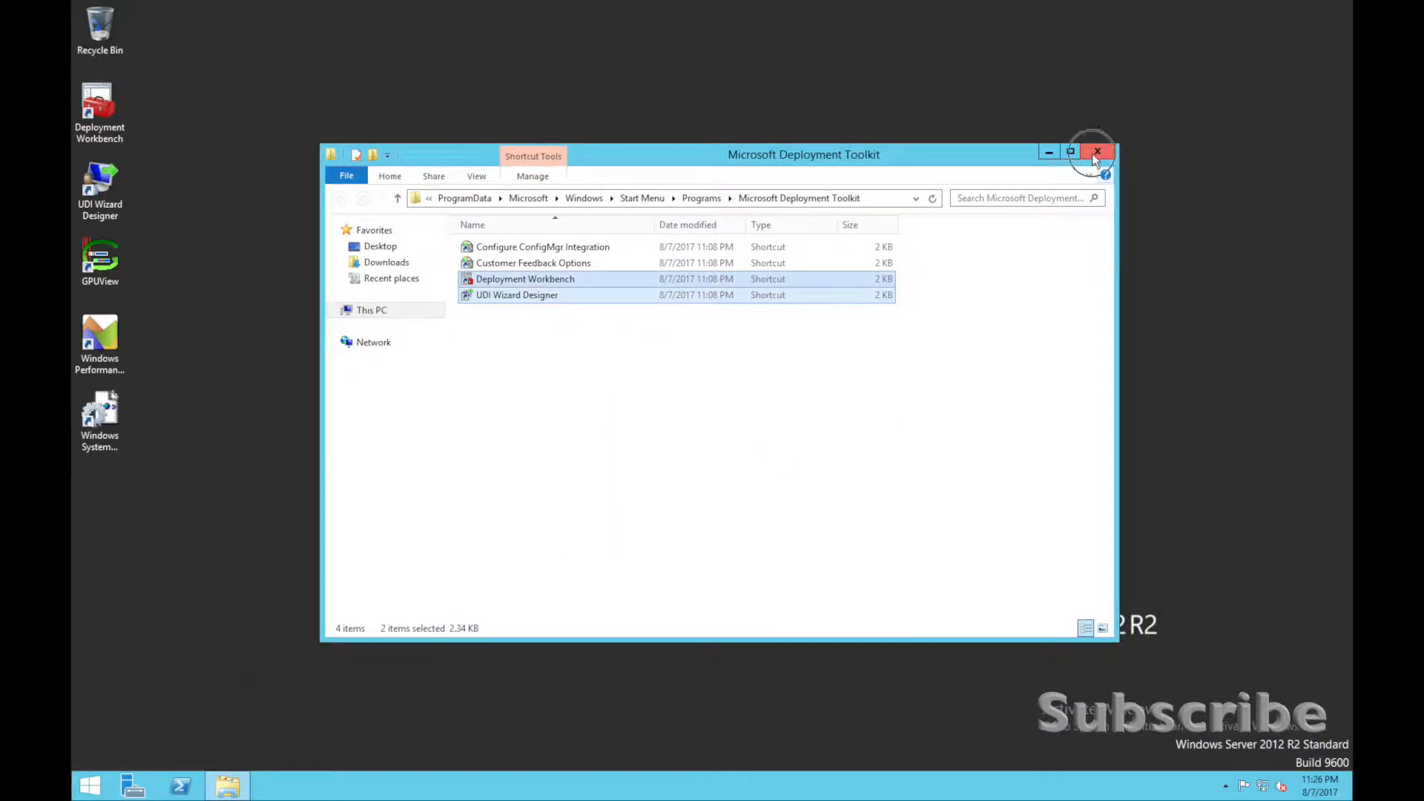
left_click(1096, 152)
double_click(109, 106)
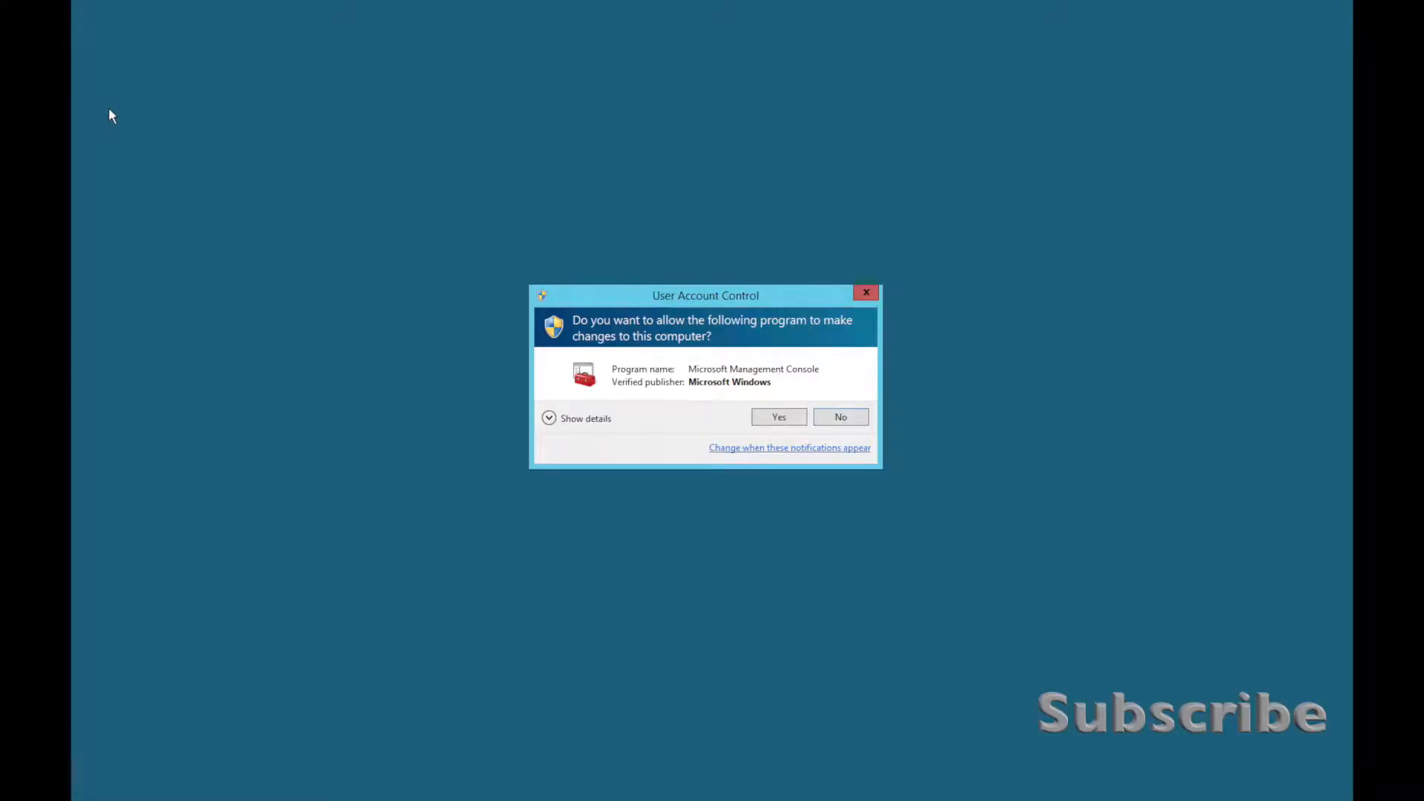
left_click(761, 419)
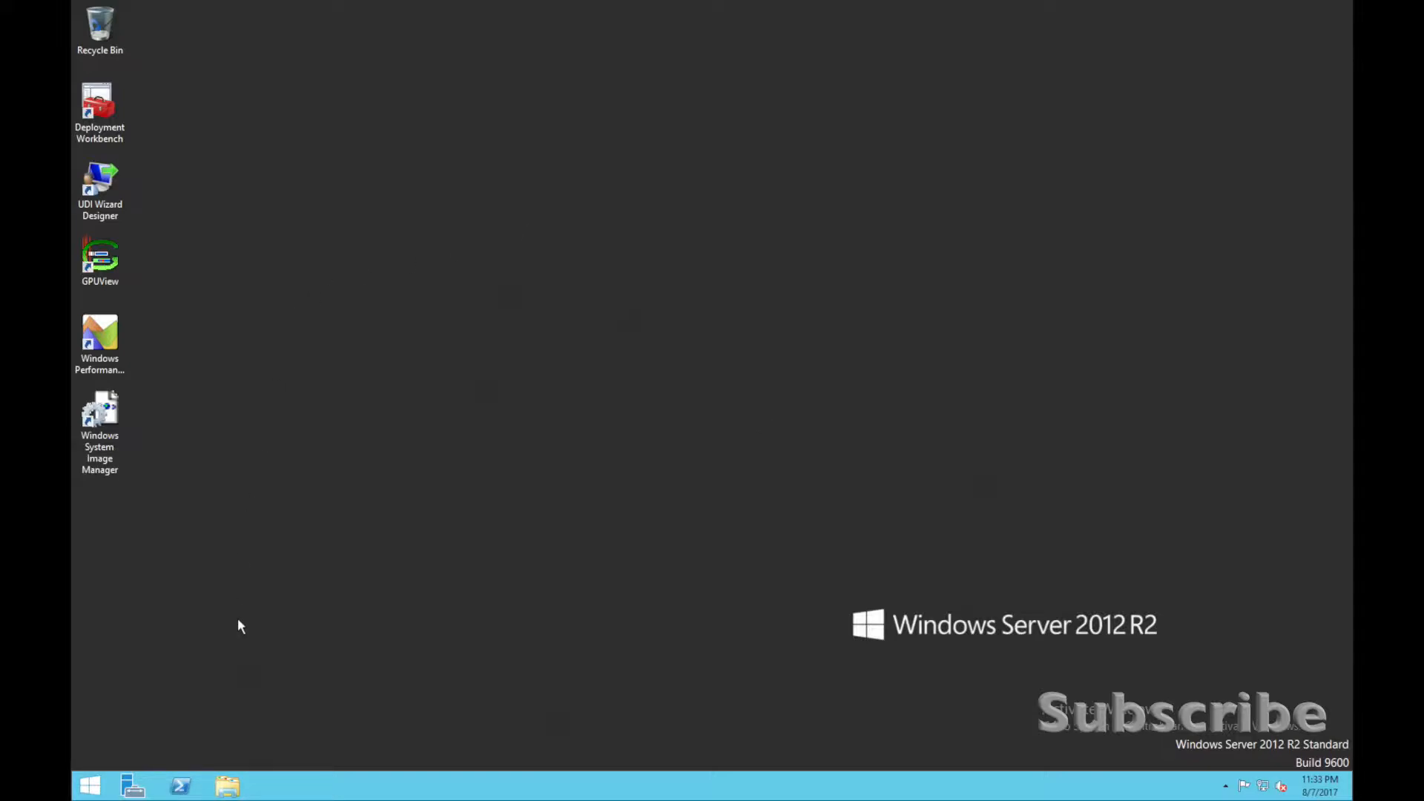
Create a desktop shortcut named Programs that points to the network folder \\ykfs\share\Programs.
right_click(157, 562)
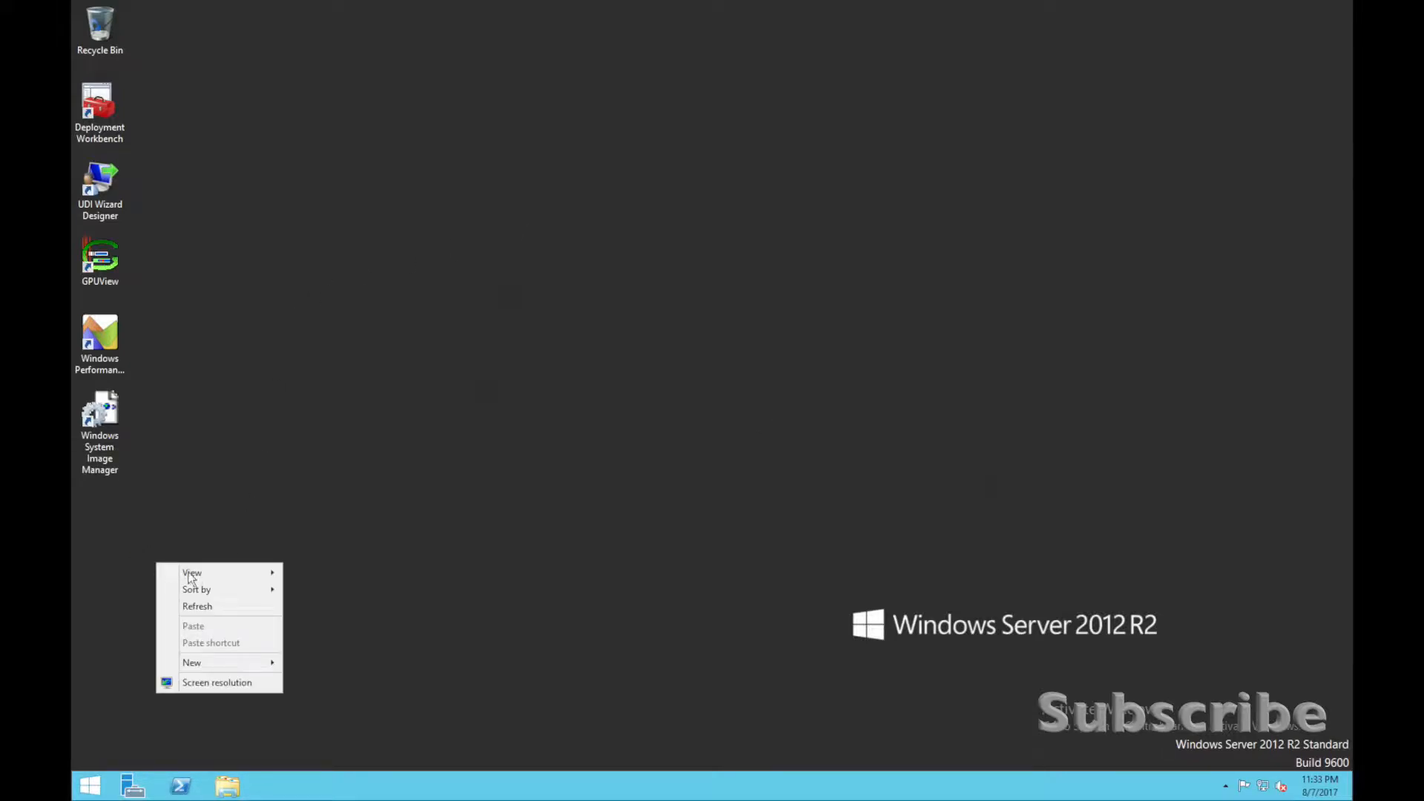
mouse_move(238, 660)
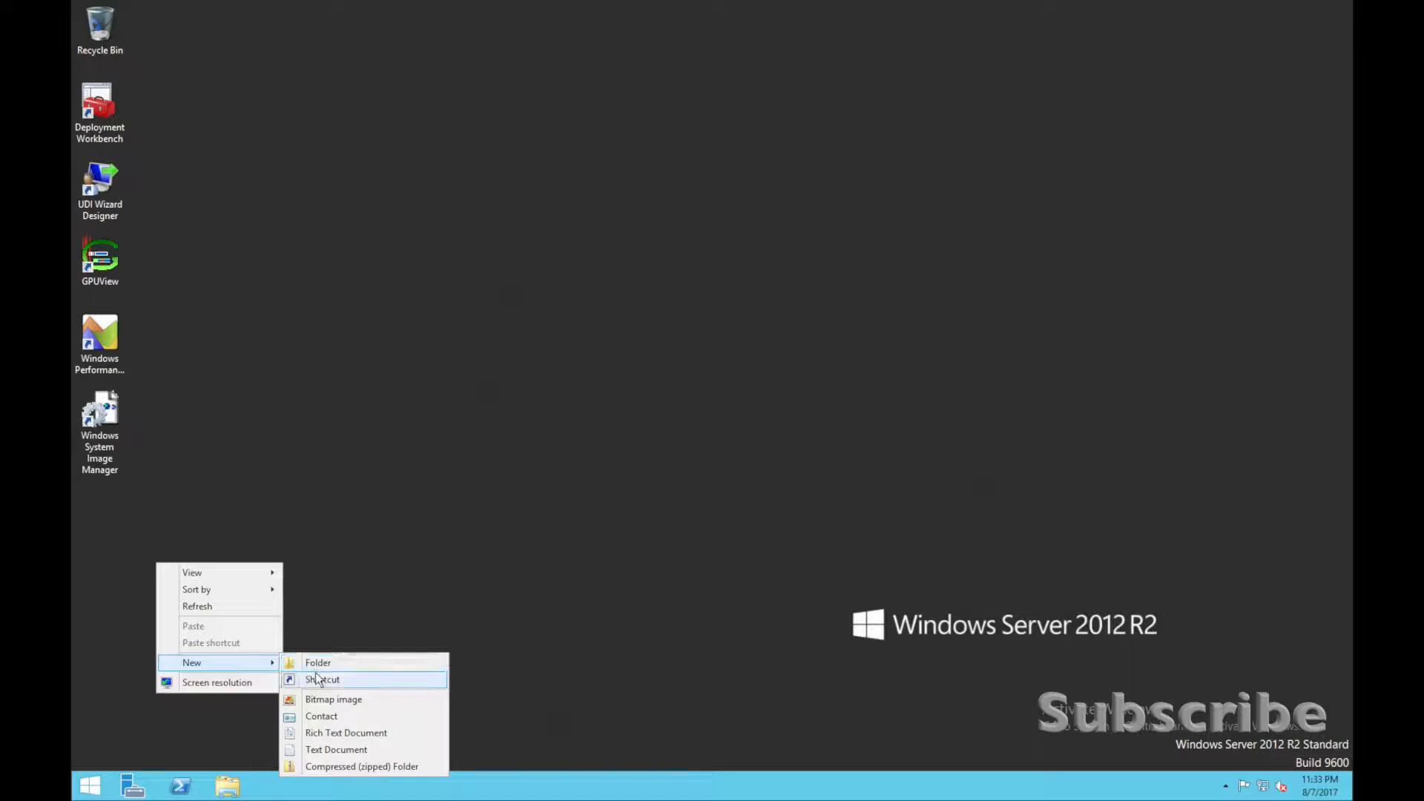
left_click(314, 672)
type("#")
key("BackSpace")
type("\\ykfs")
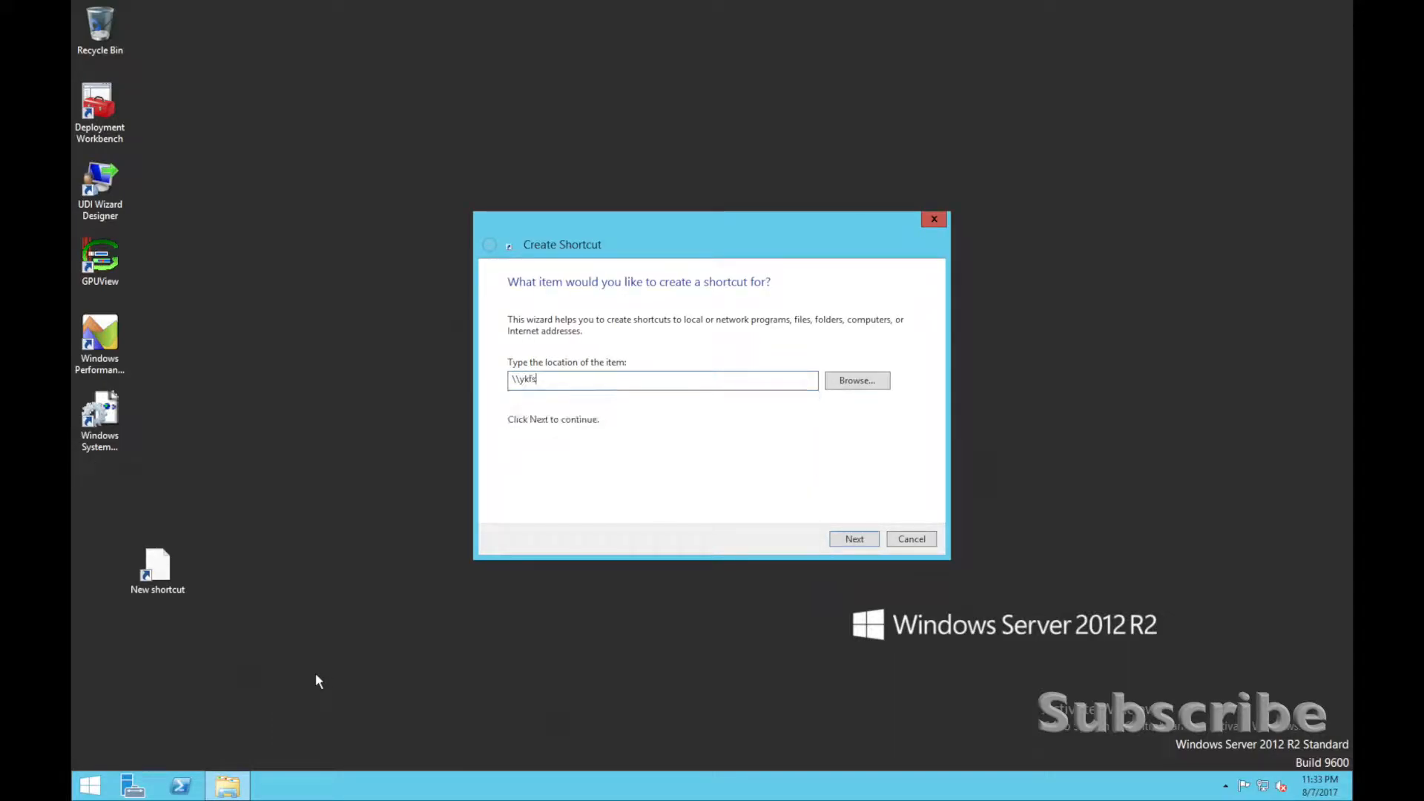
type("\\share\\pro")
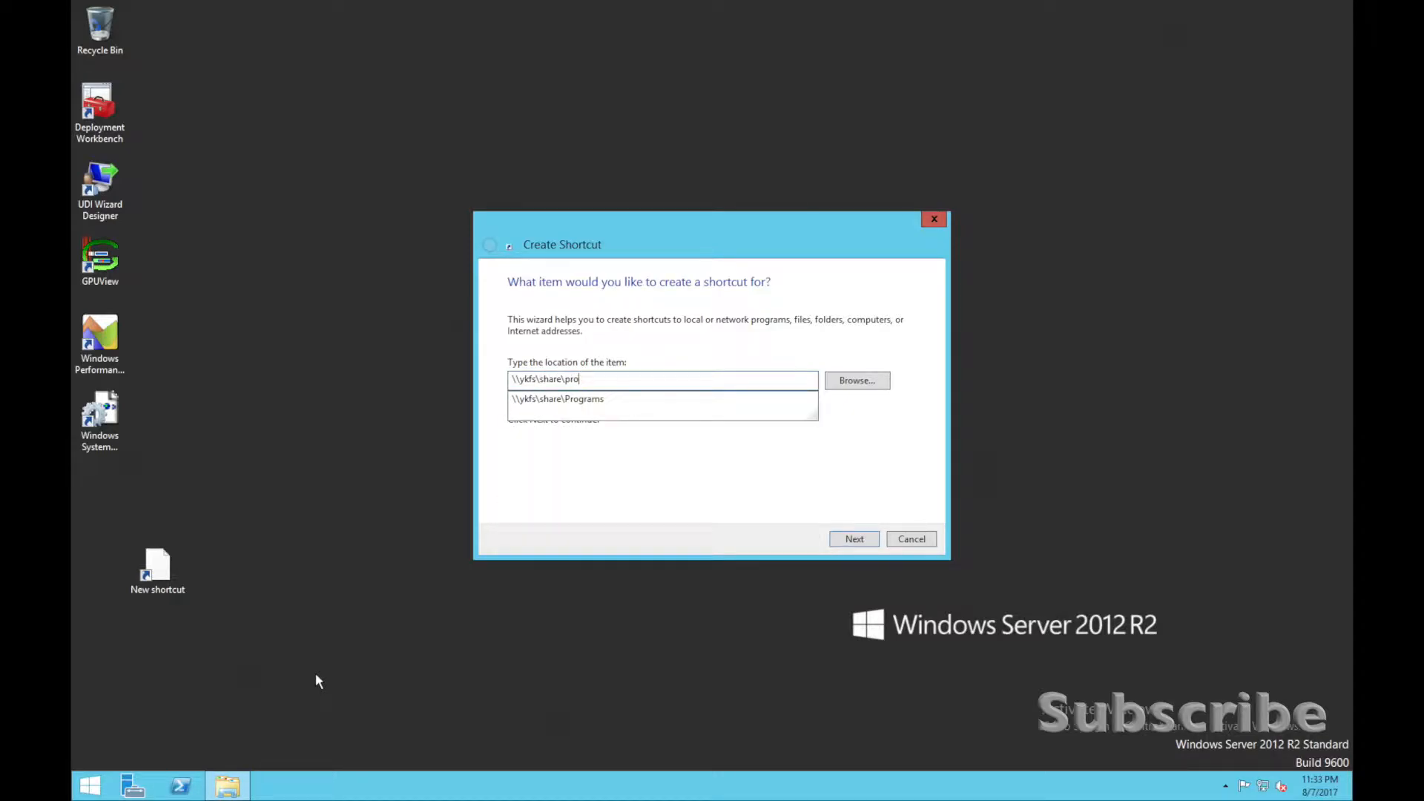
key("Down")
key("Return")
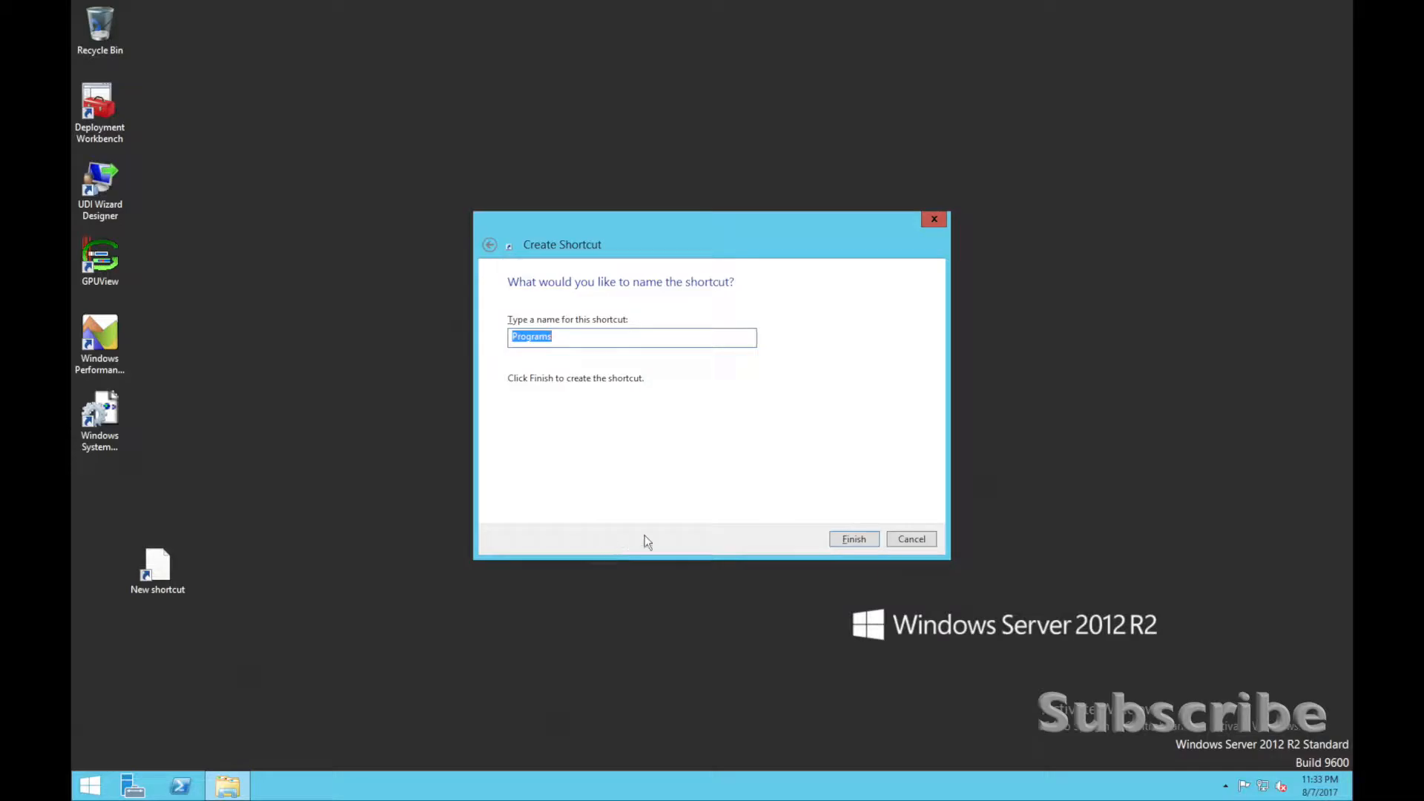
left_click(852, 539)
Place the Programs shortcut directly below the Windows System Image Manager shortcut and open it.
left_click_drag(155, 567, 102, 495)
left_click(175, 448)
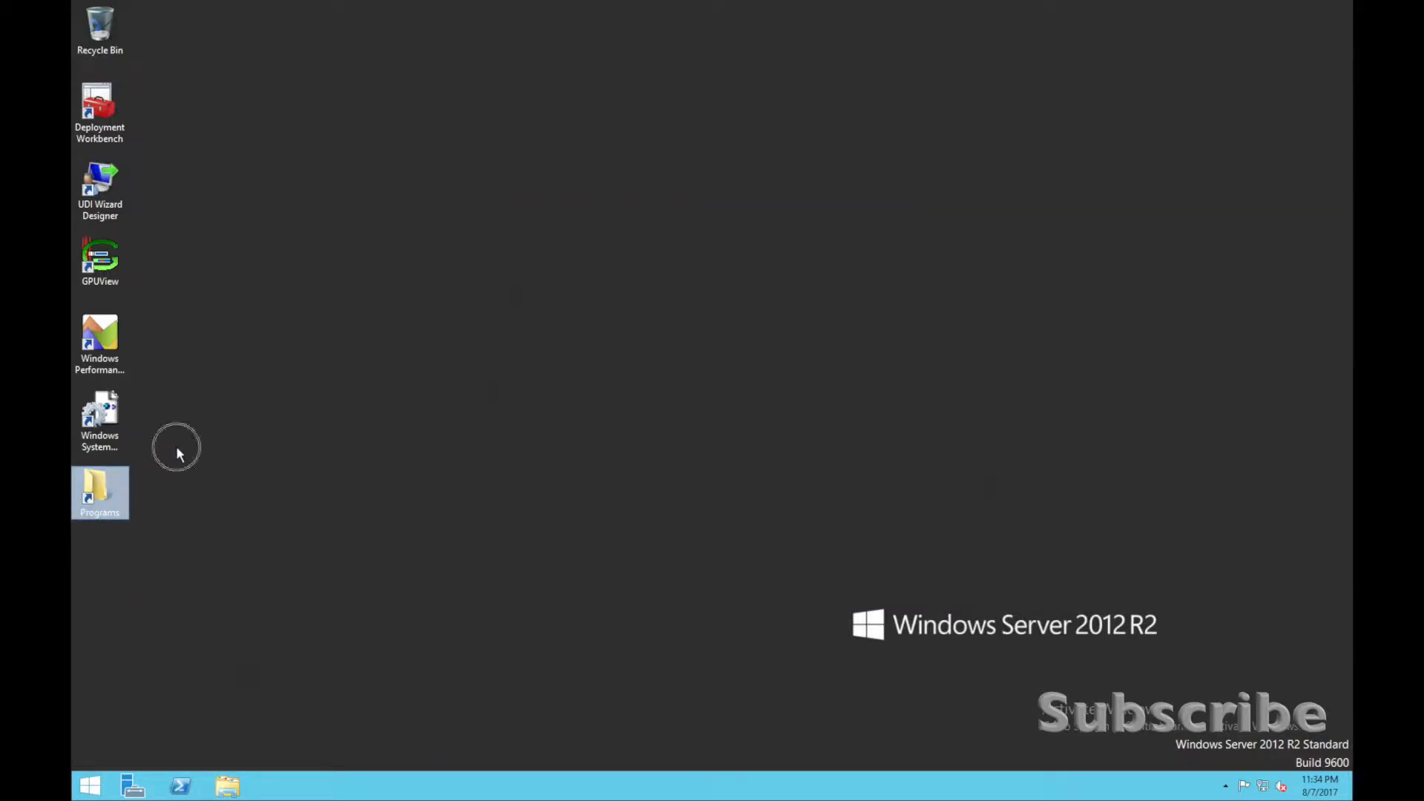
double_click(94, 489)
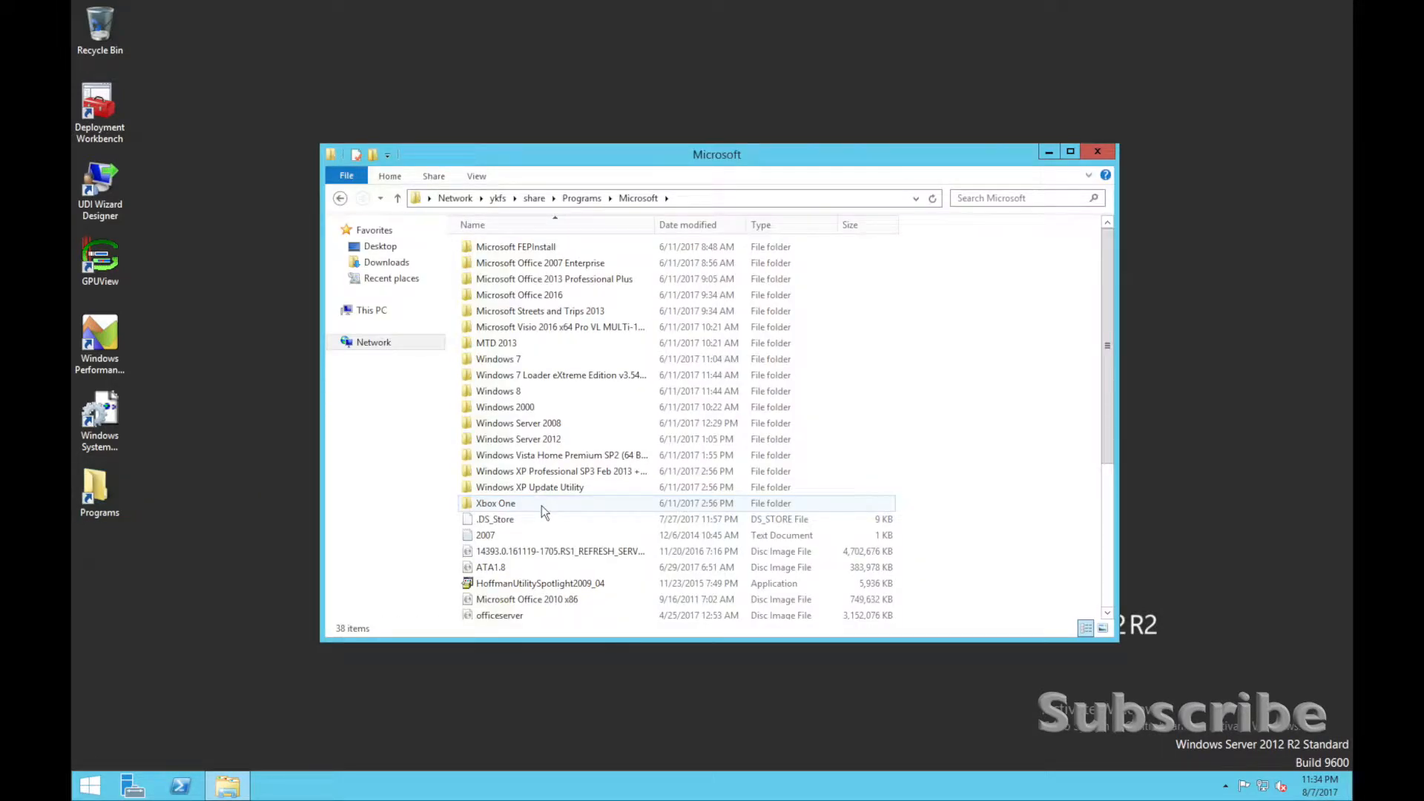
Copy the SW_DVD5 Windows Server 2012 R2 disc image from the Windows Server 2012 folder to the desktop and close the folder window.
left_click(578, 439)
left_click(575, 438)
double_click(604, 437)
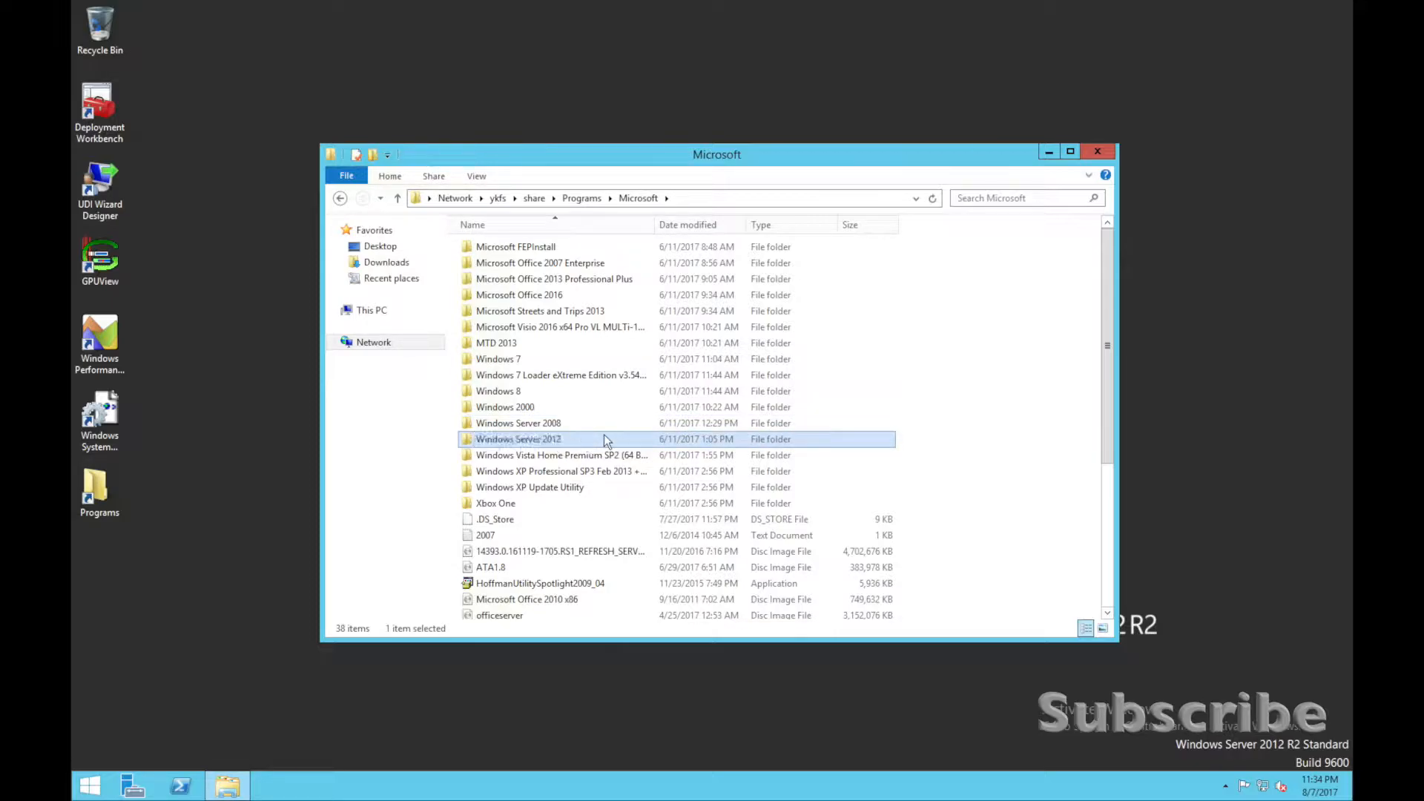
left_click(638, 251)
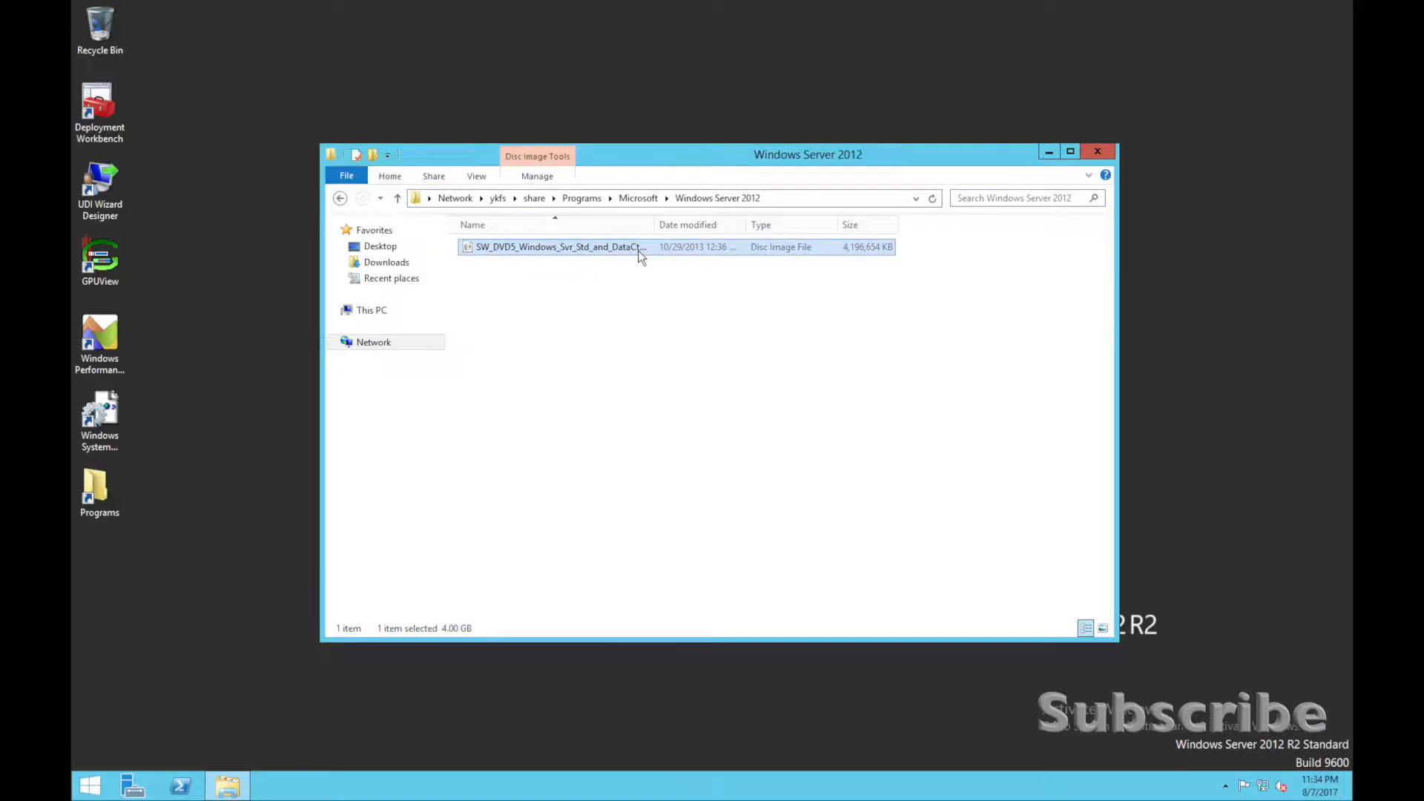
left_click_drag(640, 256, 186, 420)
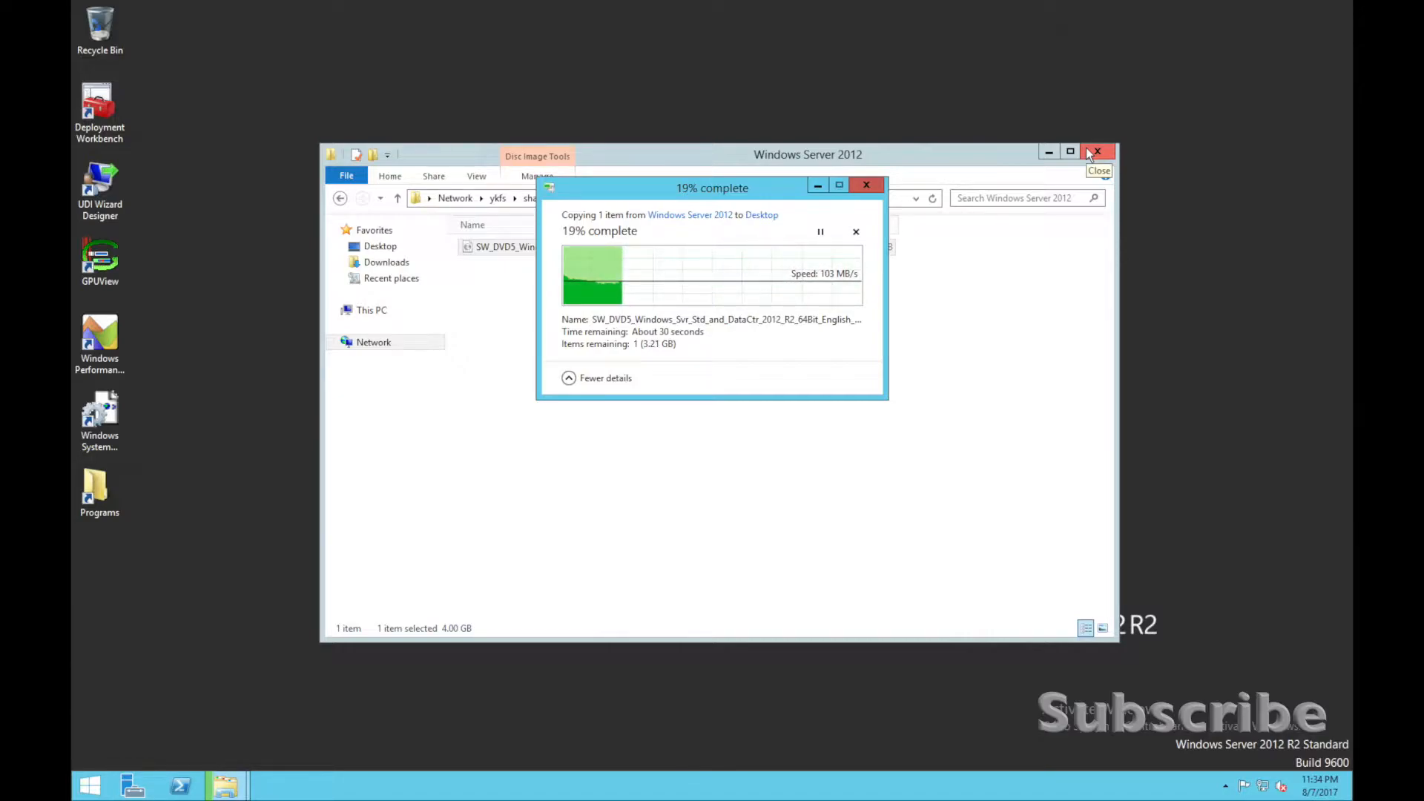
left_click(1096, 152)
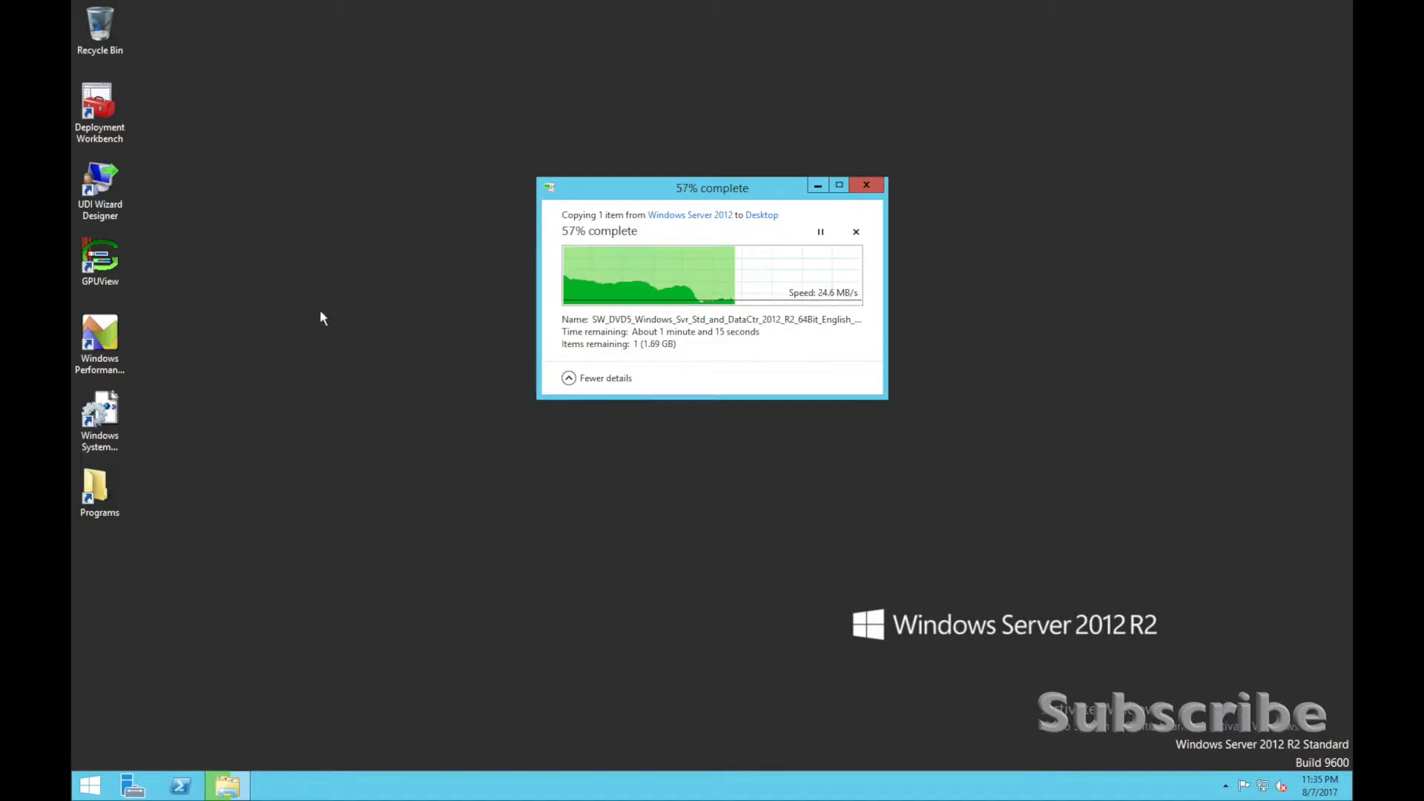
Launch Deployment Workbench, allow it to make changes, and arrange its window beside the file copy progress window.
left_click(99, 108)
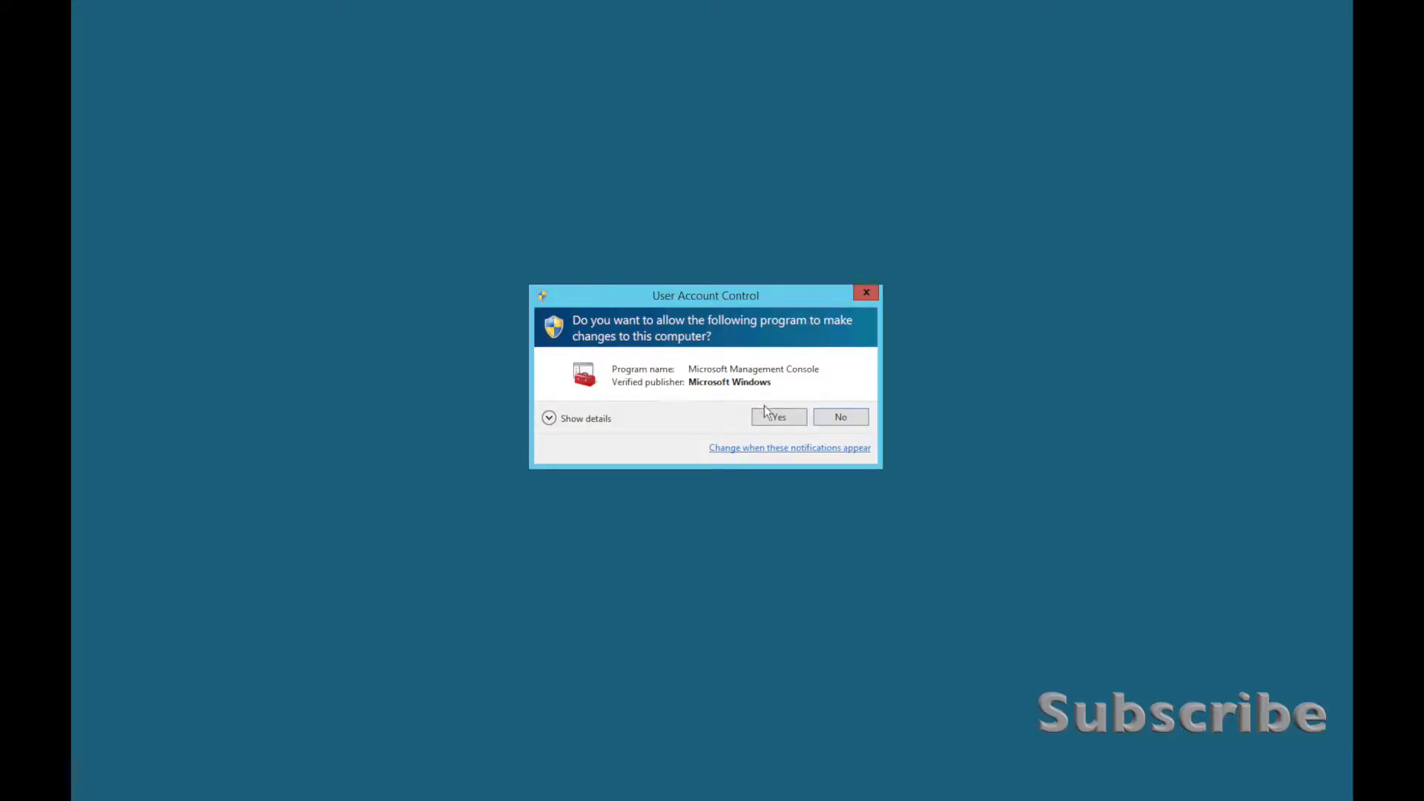
left_click(766, 414)
left_click(716, 192)
left_click_drag(716, 192, 340, 152)
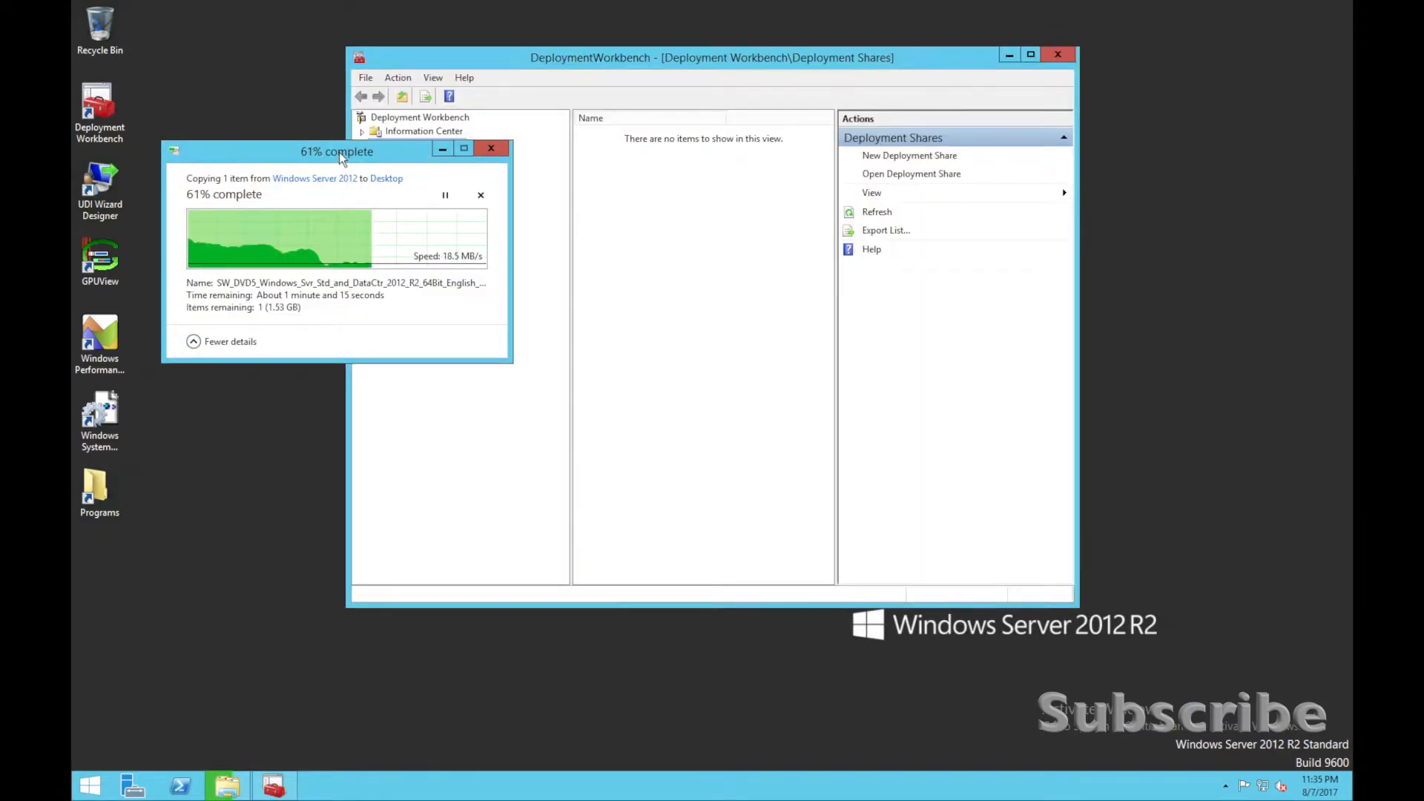
left_click_drag(524, 53, 660, 33)
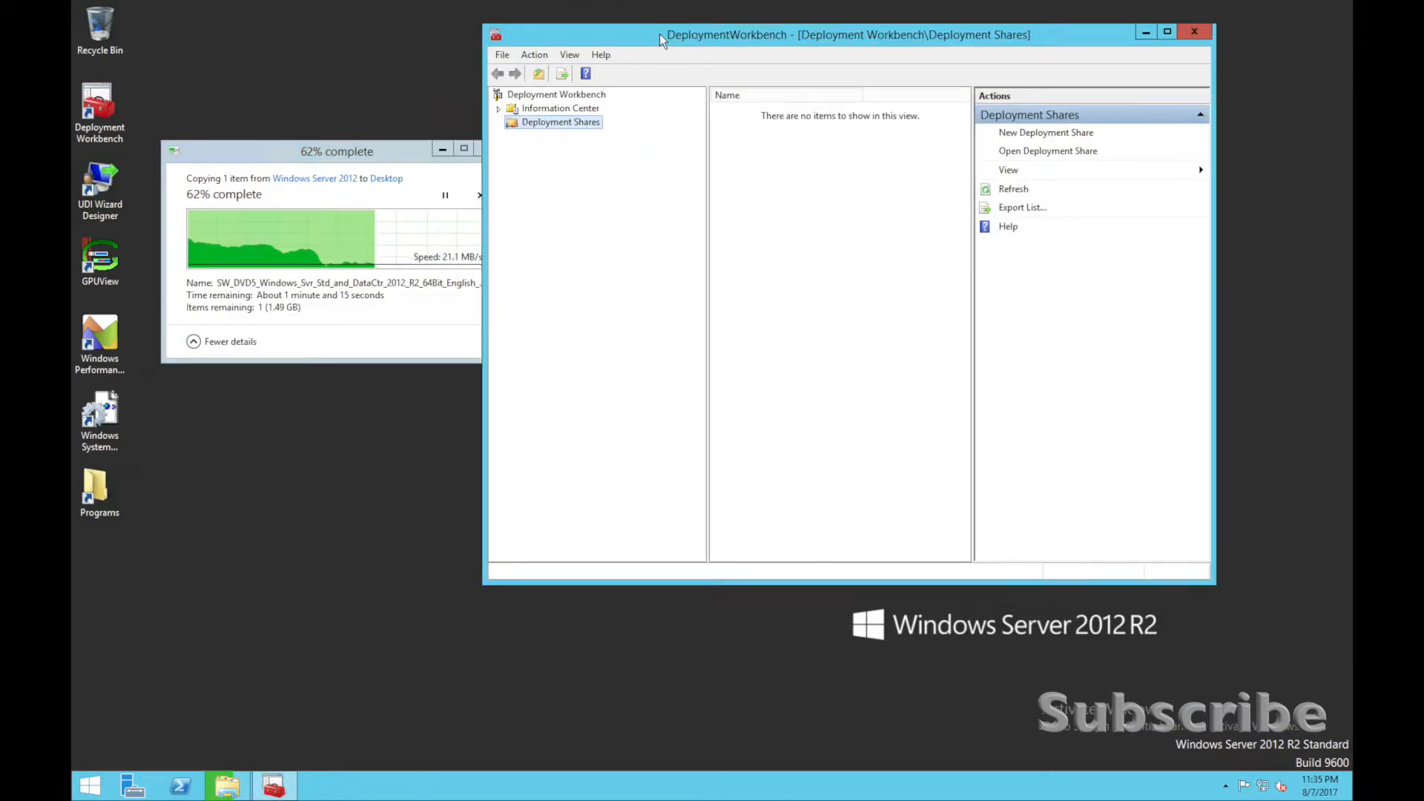
Start a new deployment share with the path C:\DeploymentShare and the share name DeploymentShare$.
right_click(558, 127)
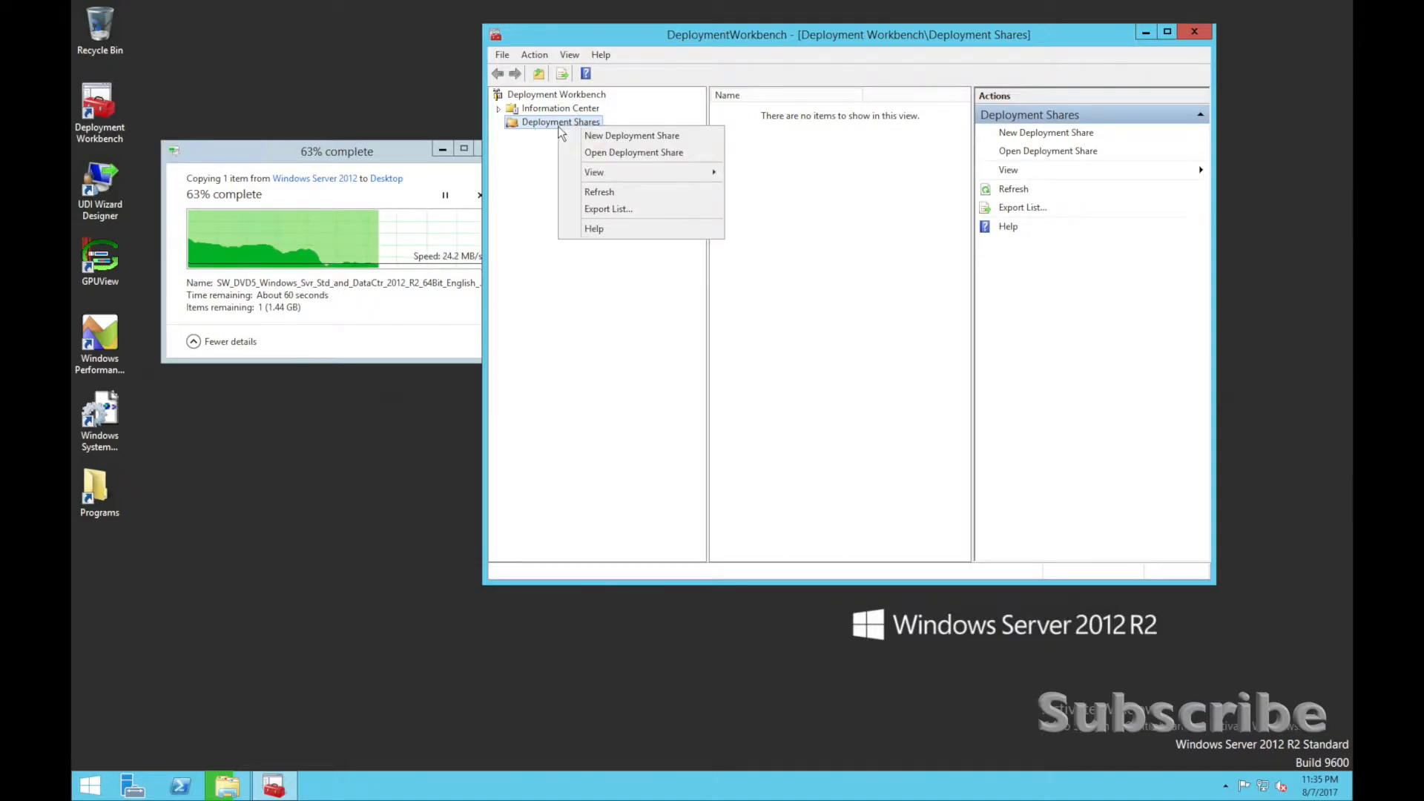
left_click(597, 136)
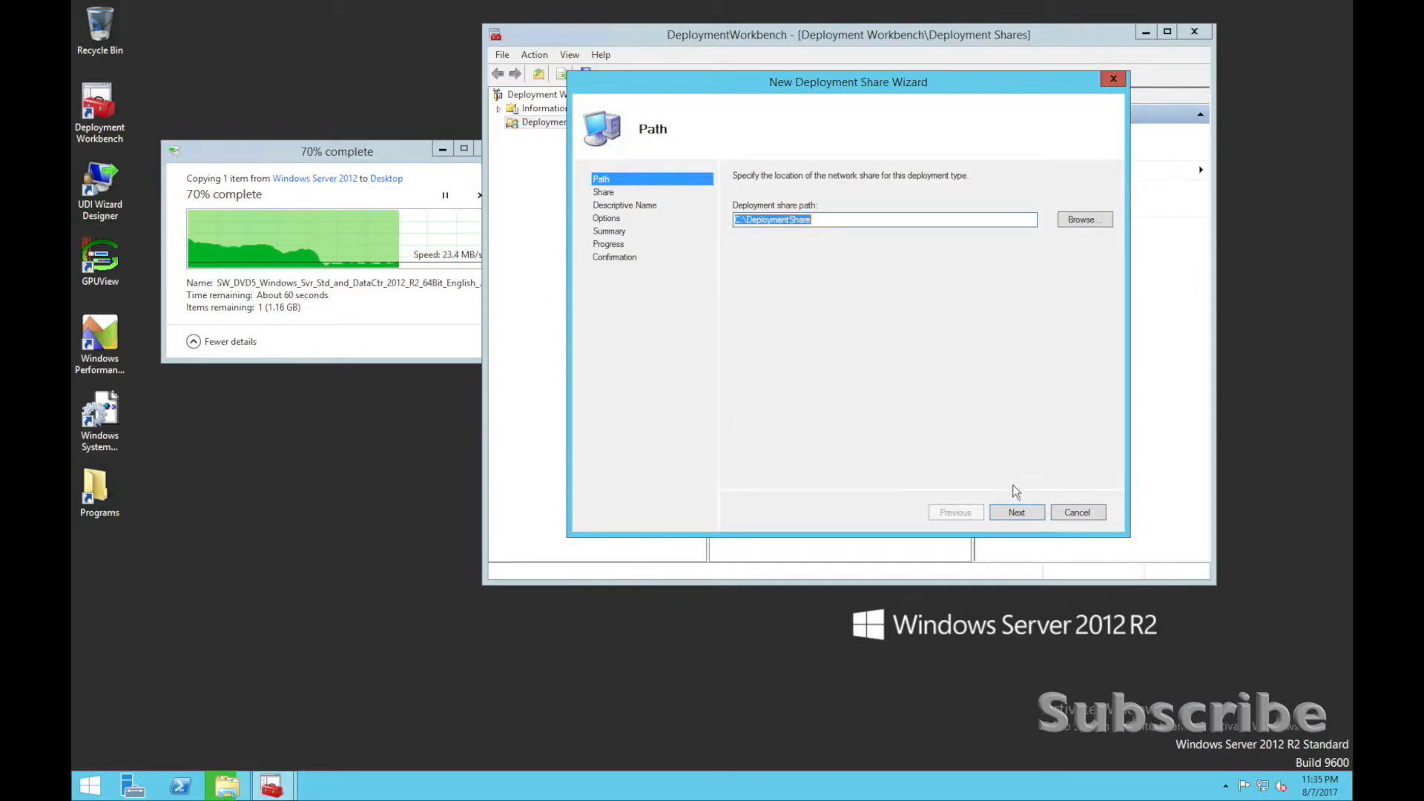
left_click(1011, 514)
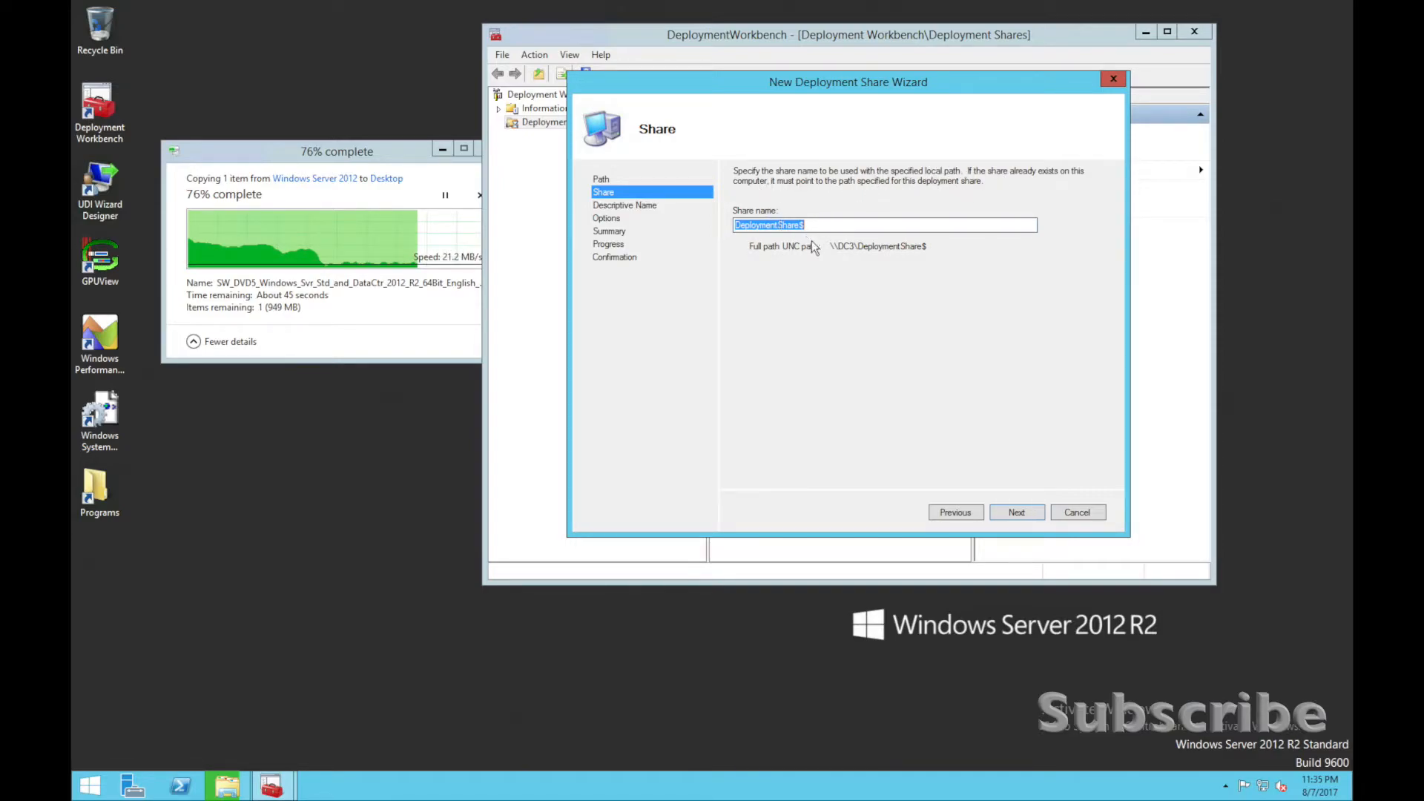
left_click(1020, 518)
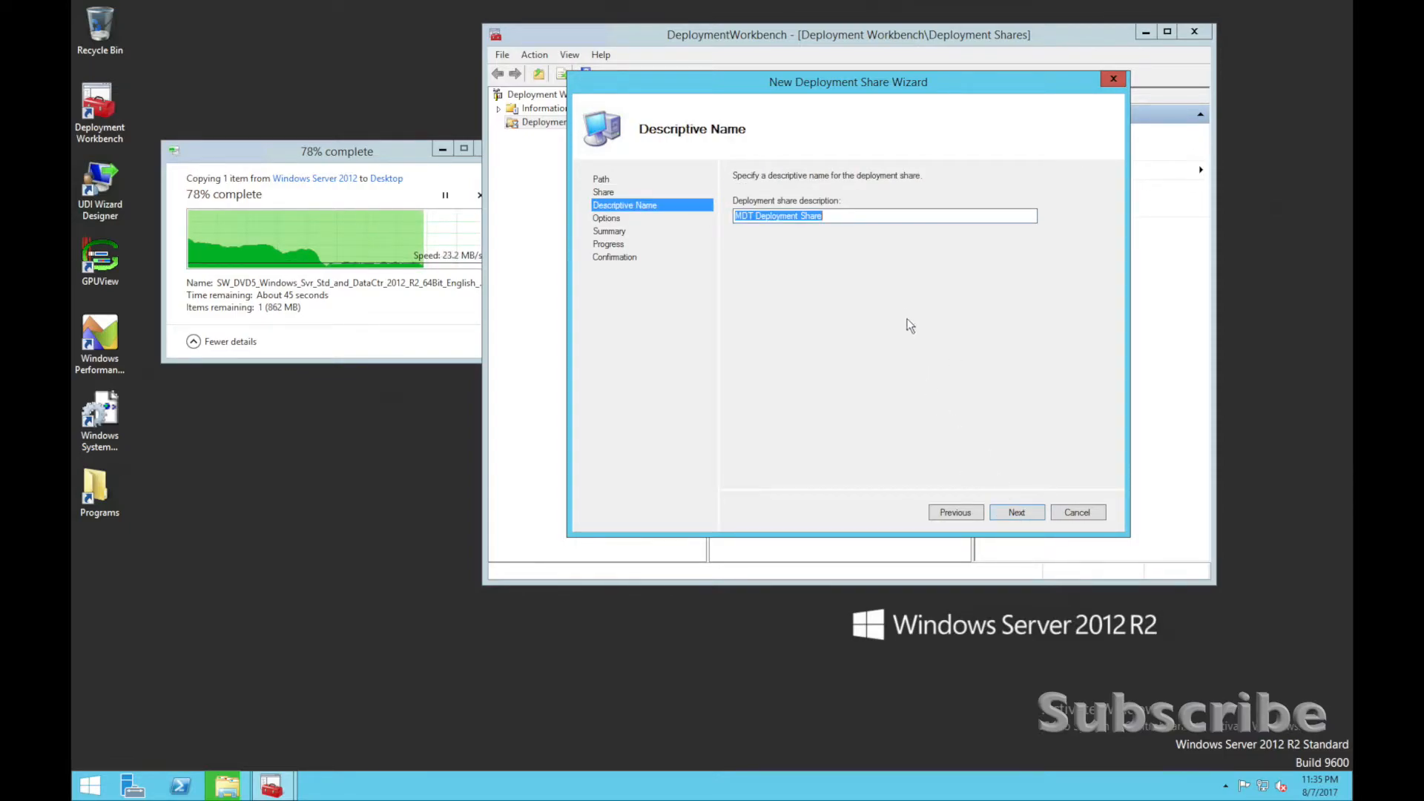
Set the deployment share description to Homelab Deployment Share and continue to the wizard options.
left_click(825, 217)
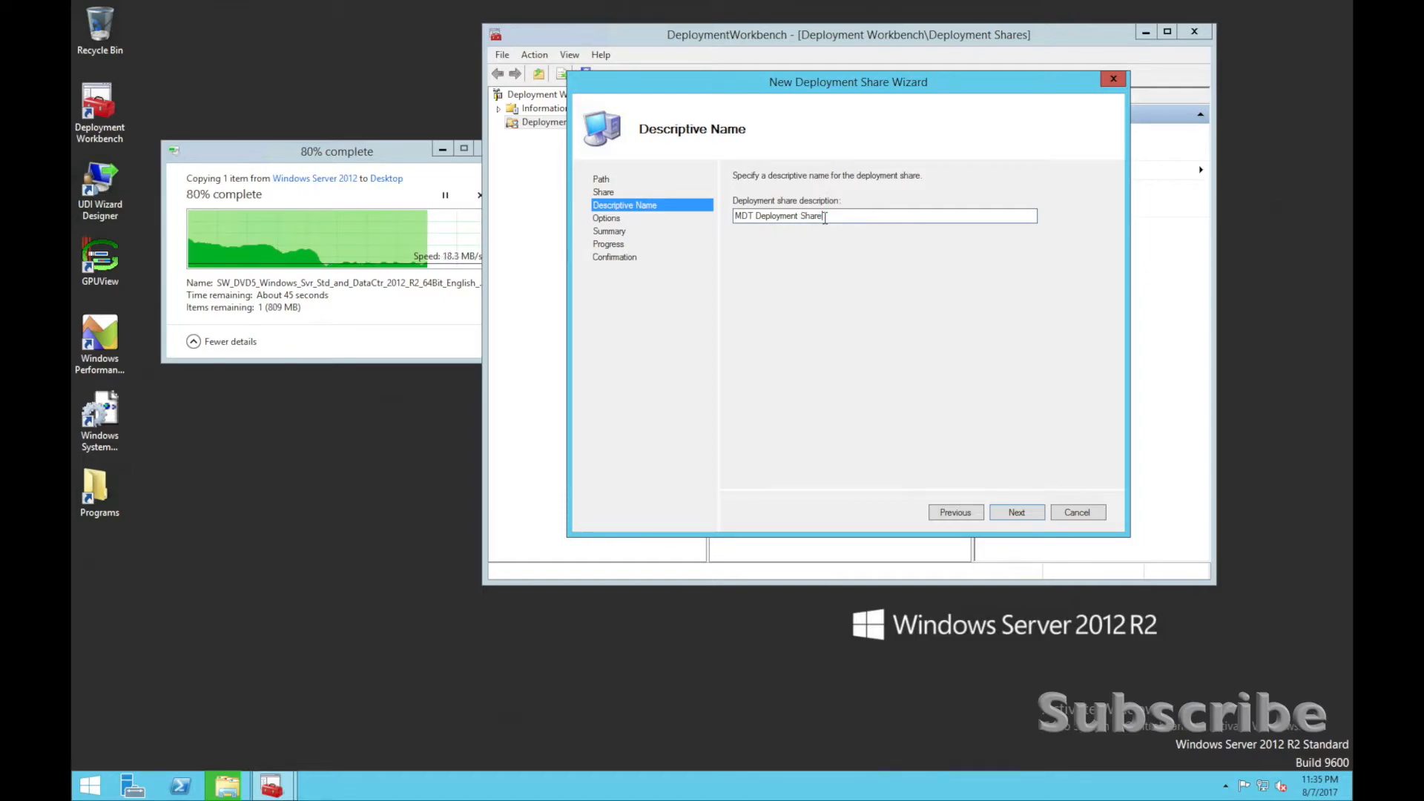
left_click_drag(824, 217, 723, 215)
left_click(749, 216)
type("Homelab")
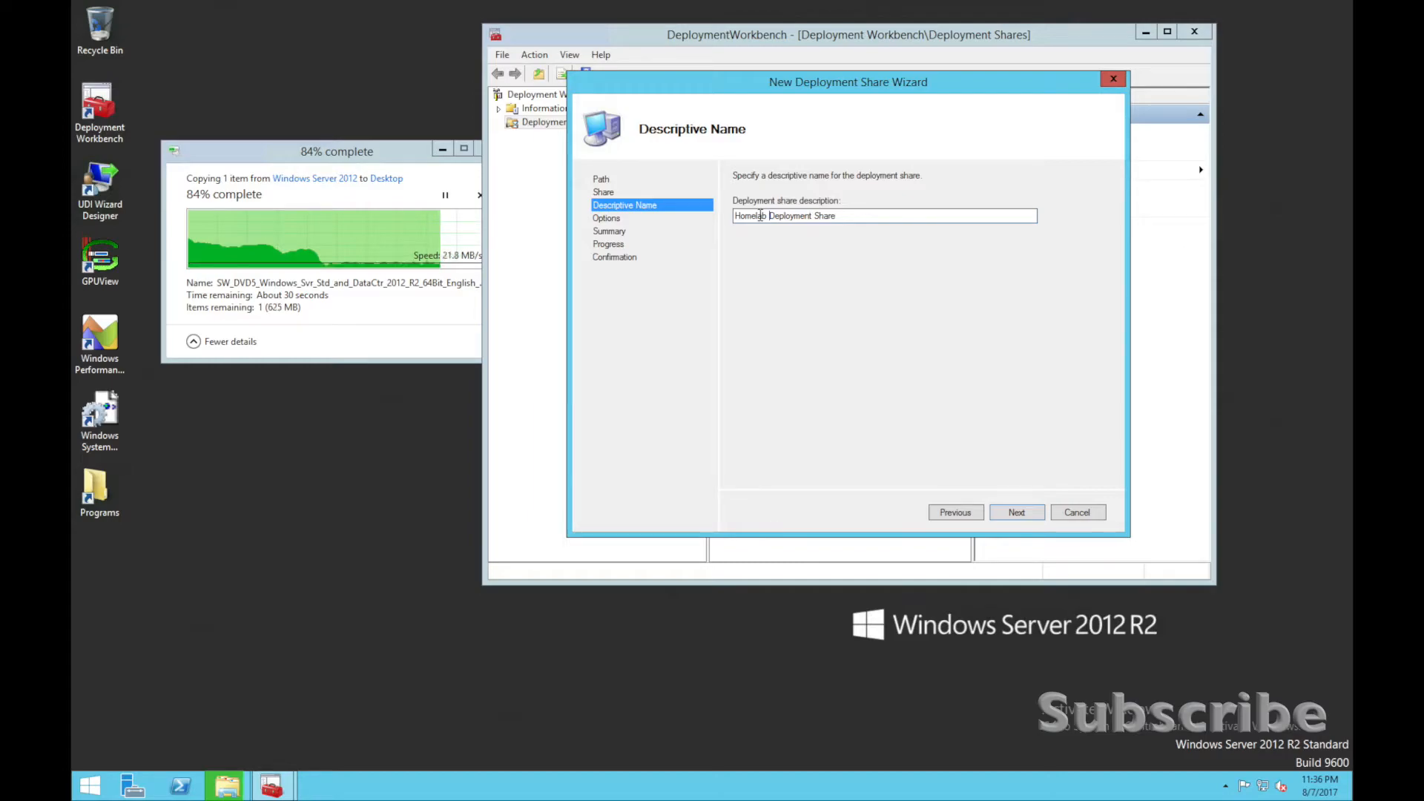
left_click(1026, 516)
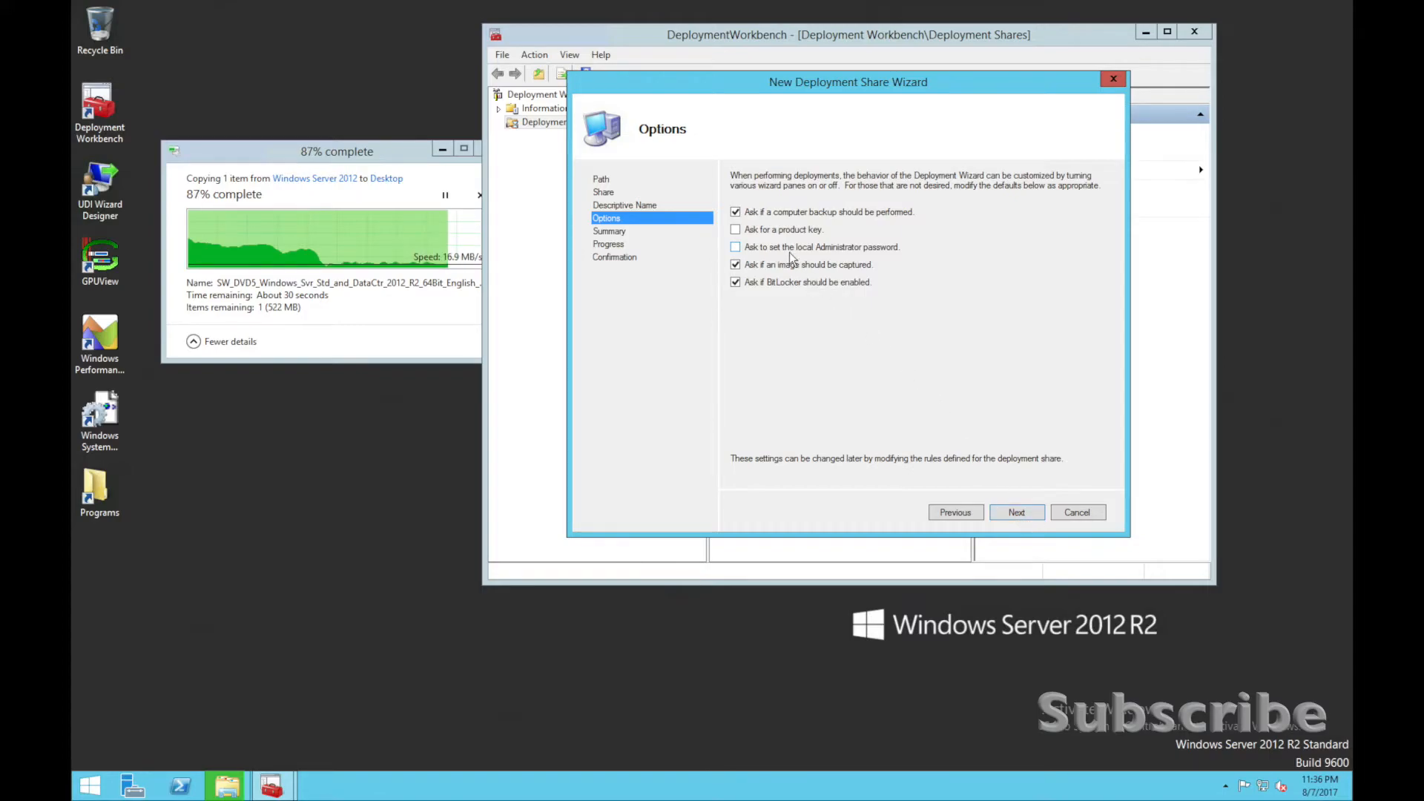
Turn off the computer backup, image capture and BitLocker questions, create the deployment share and finish the wizard.
left_click(746, 213)
left_click(764, 264)
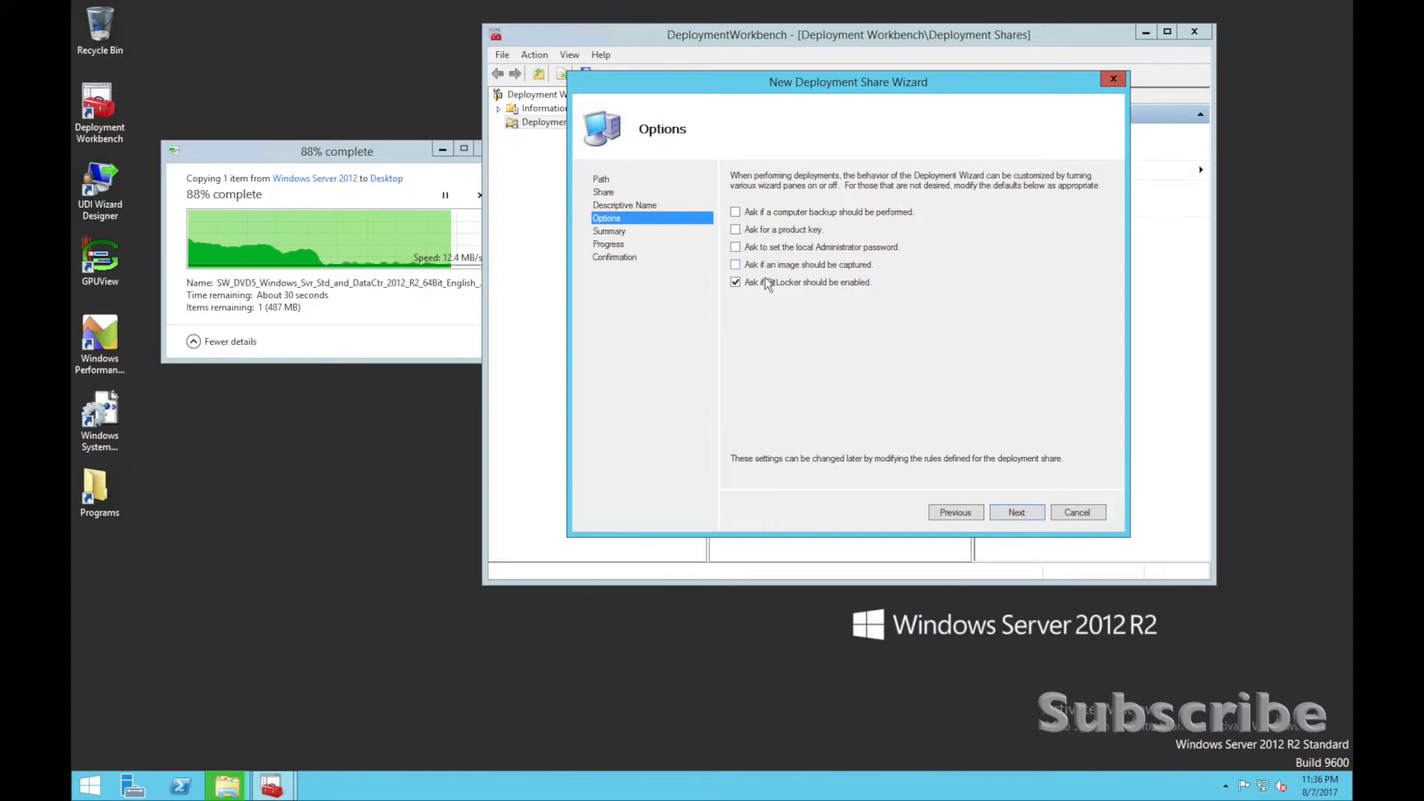
left_click(763, 283)
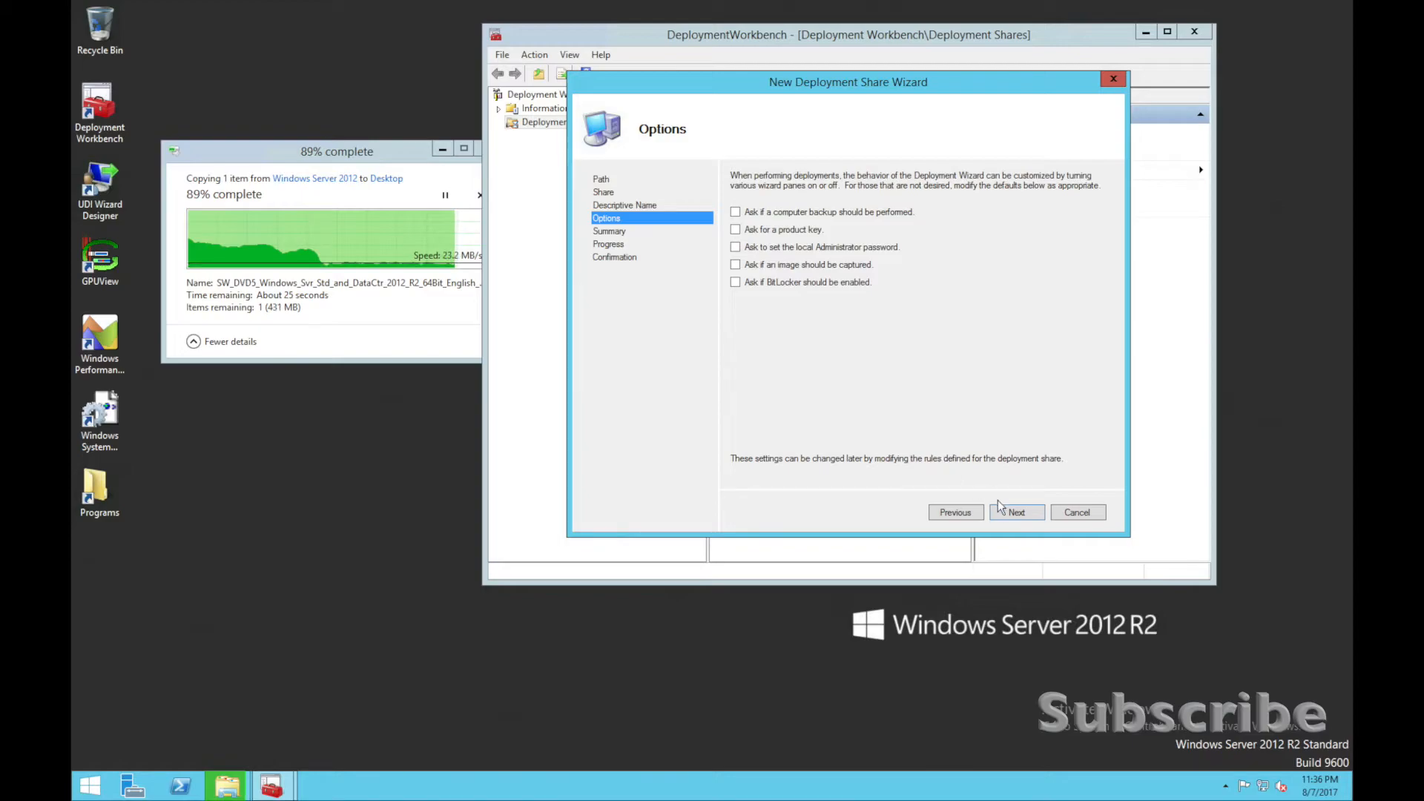
left_click(1012, 512)
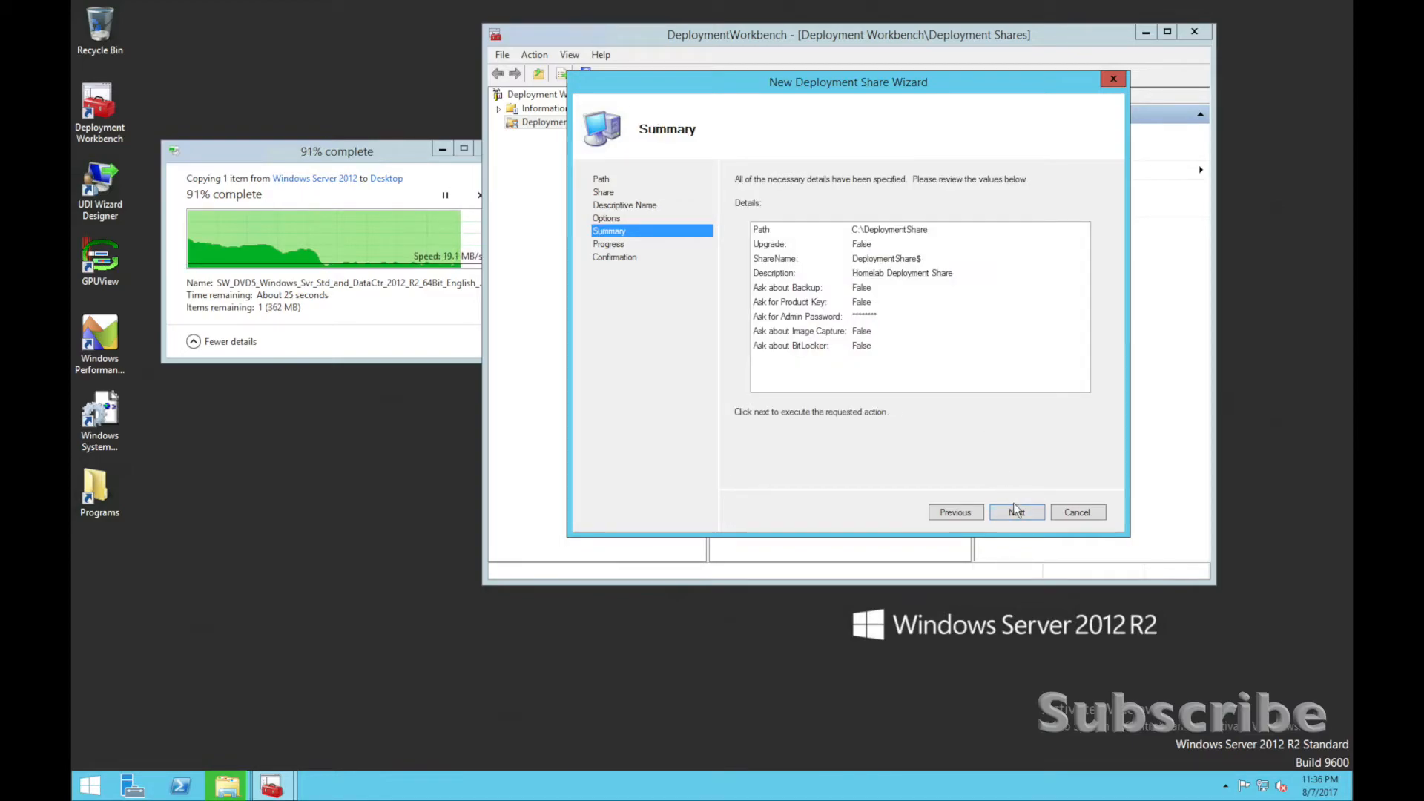
left_click(1016, 512)
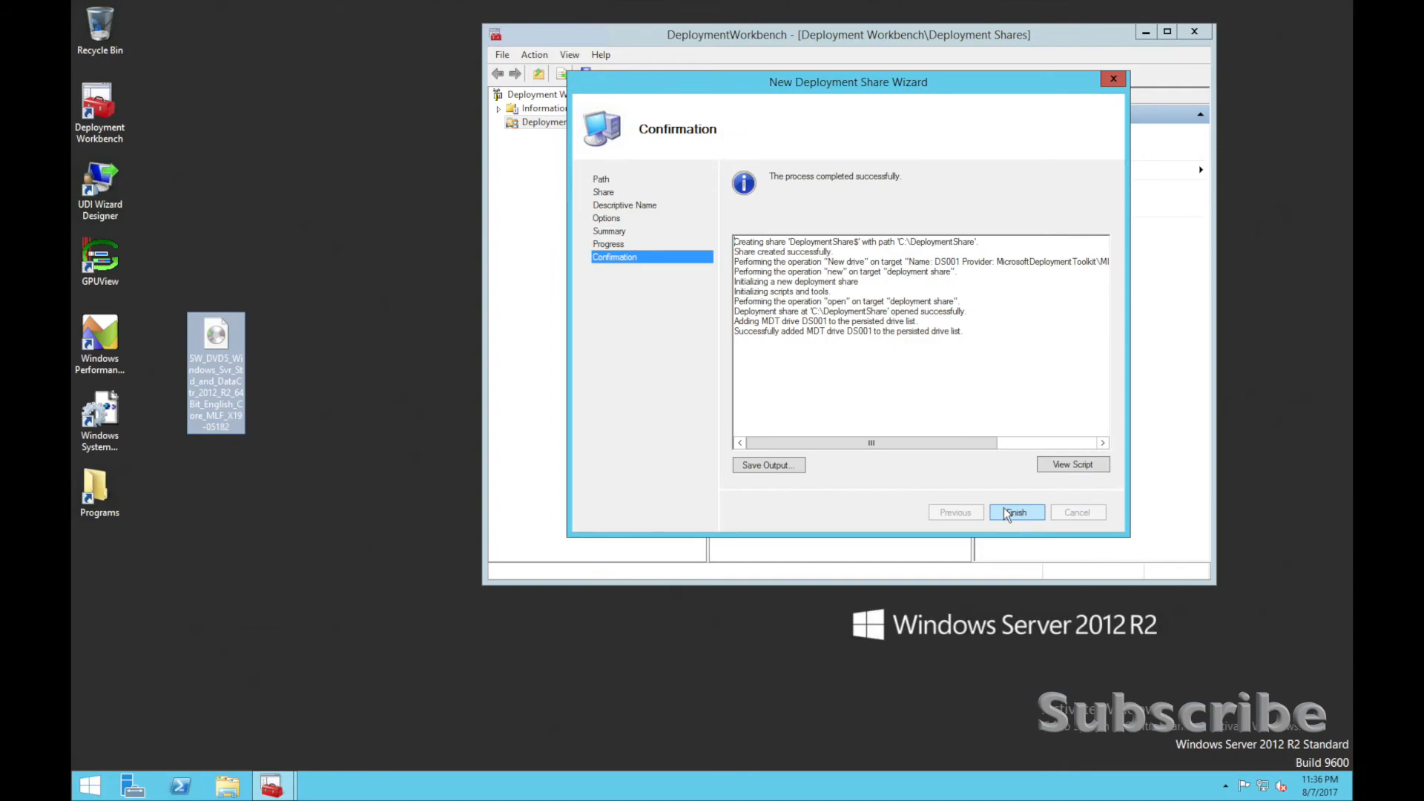
left_click(1004, 507)
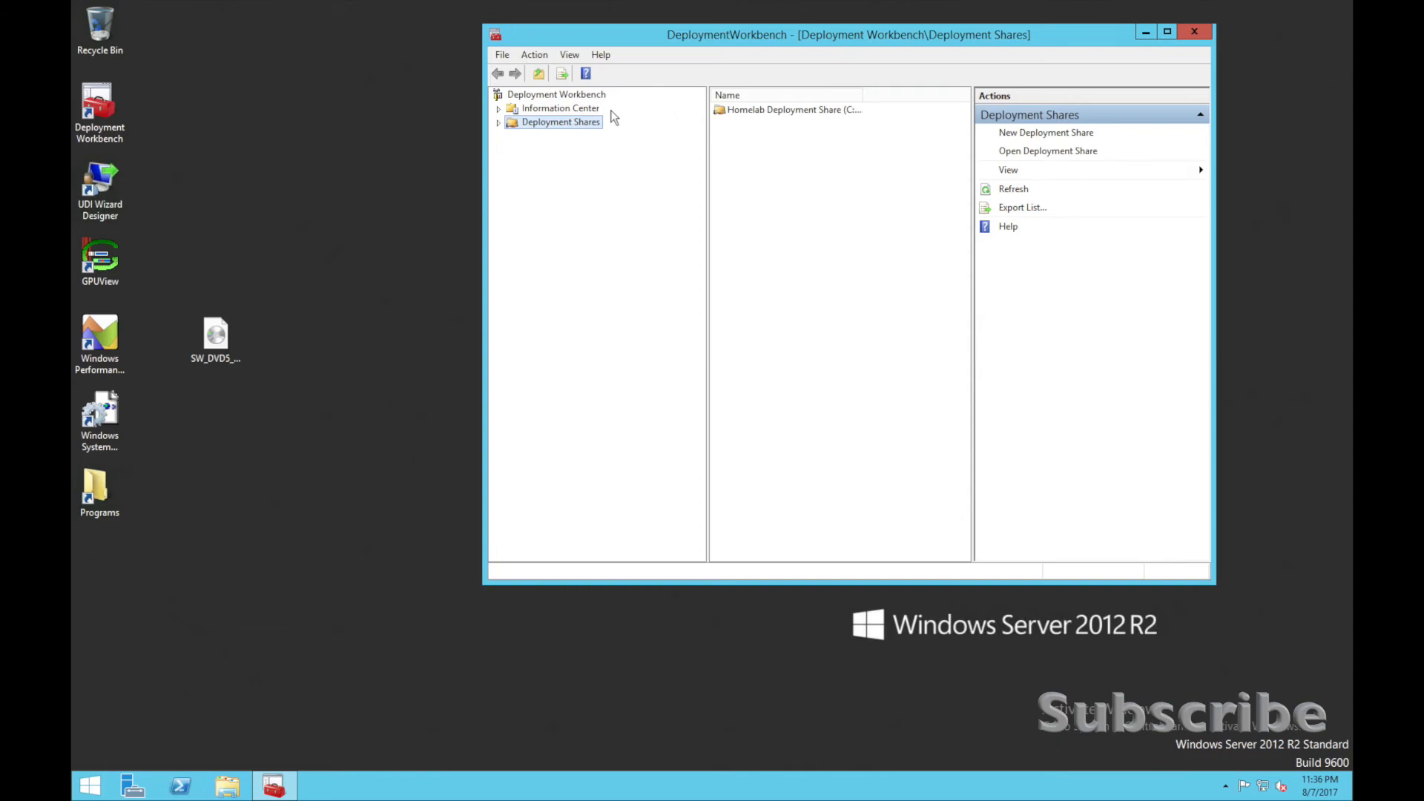
Expand Deployment Shares and the Homelab Deployment Share, and select its Operating Systems folder.
left_click(499, 123)
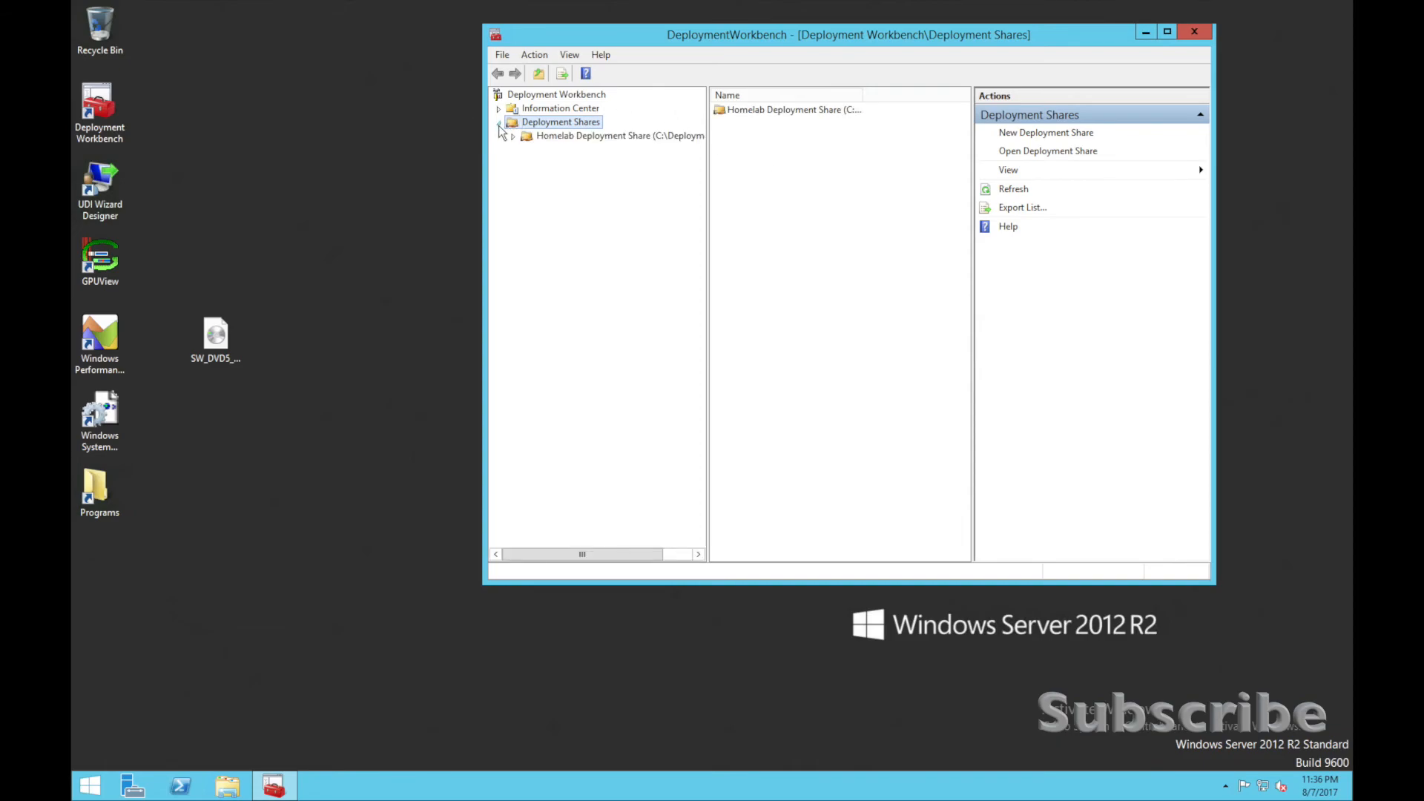
left_click(515, 138)
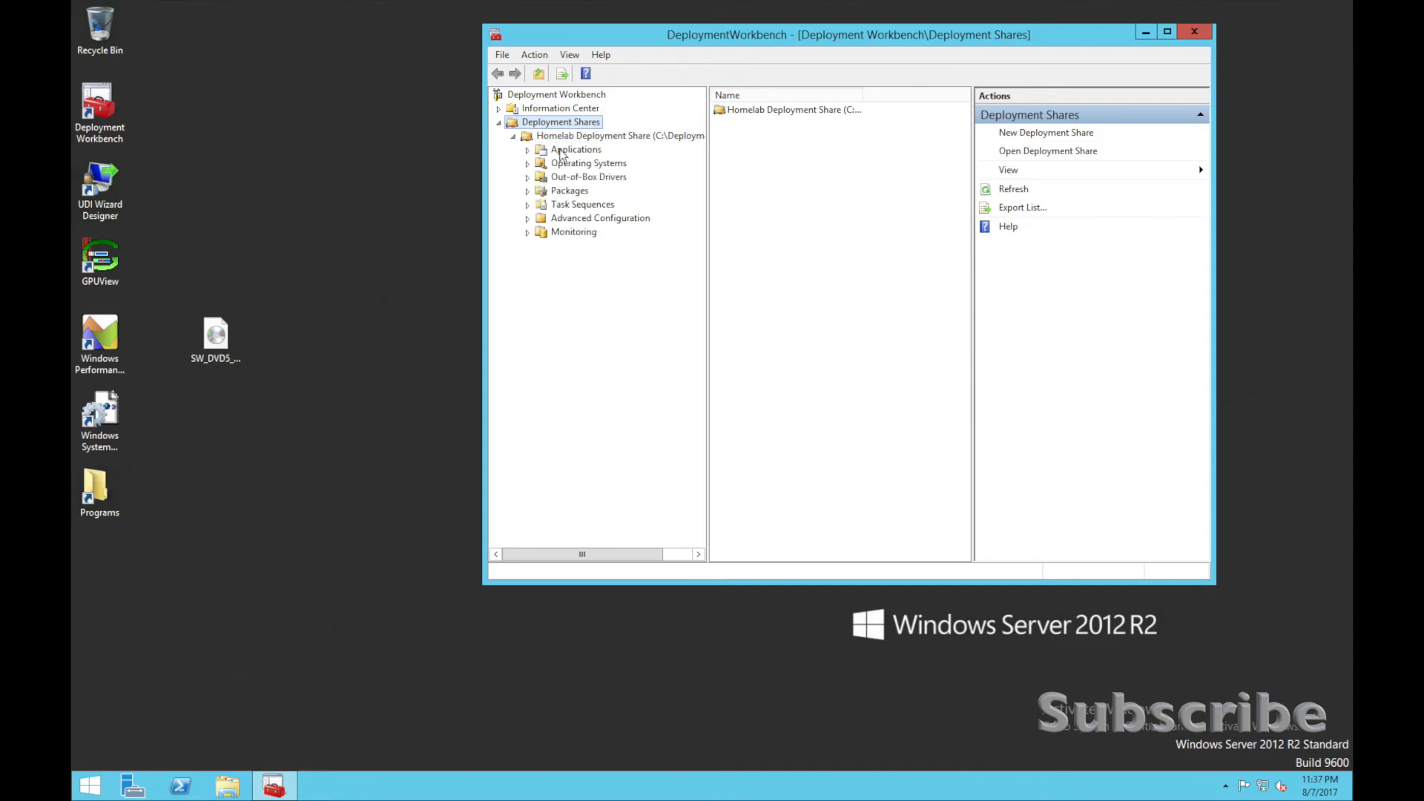
left_click(529, 165)
left_click(559, 164)
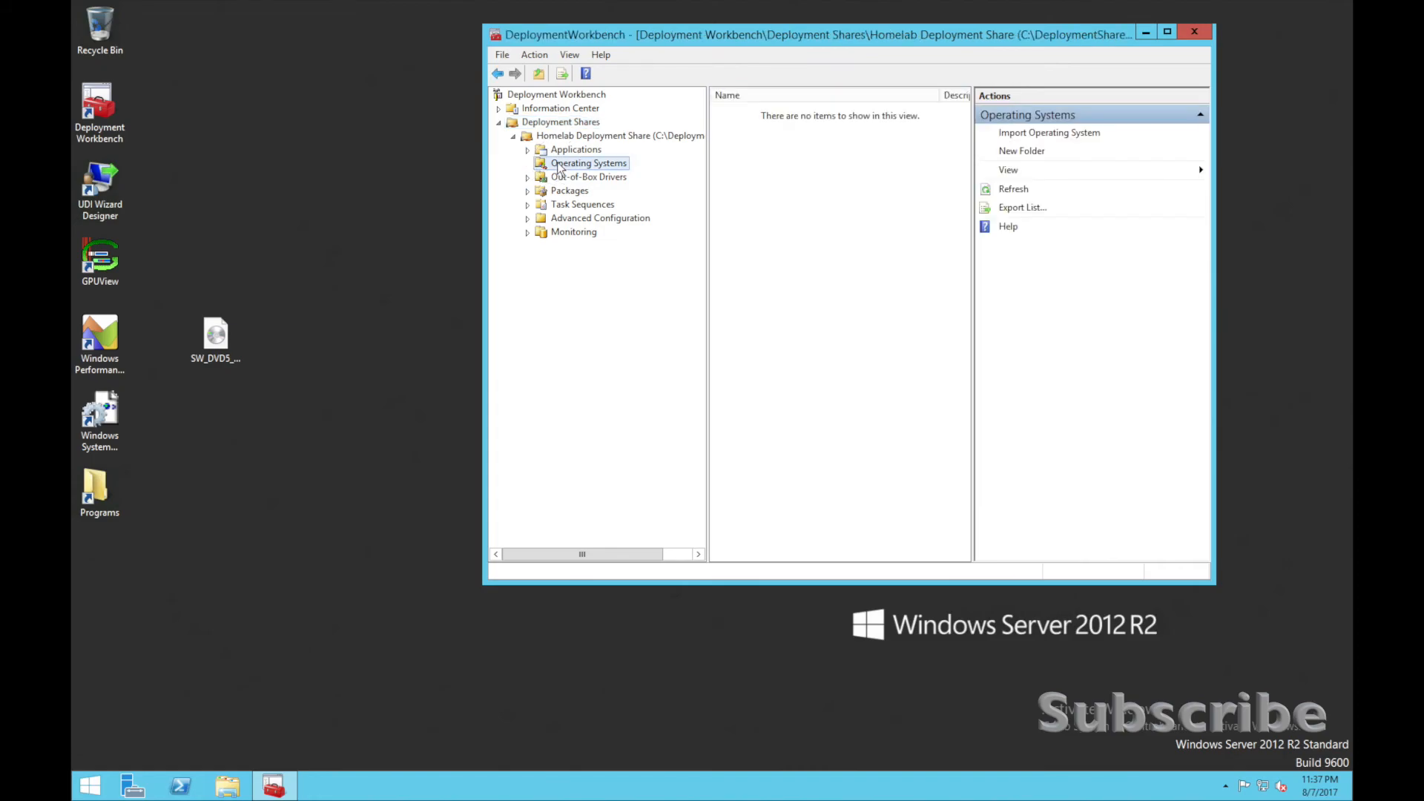
right_click(588, 166)
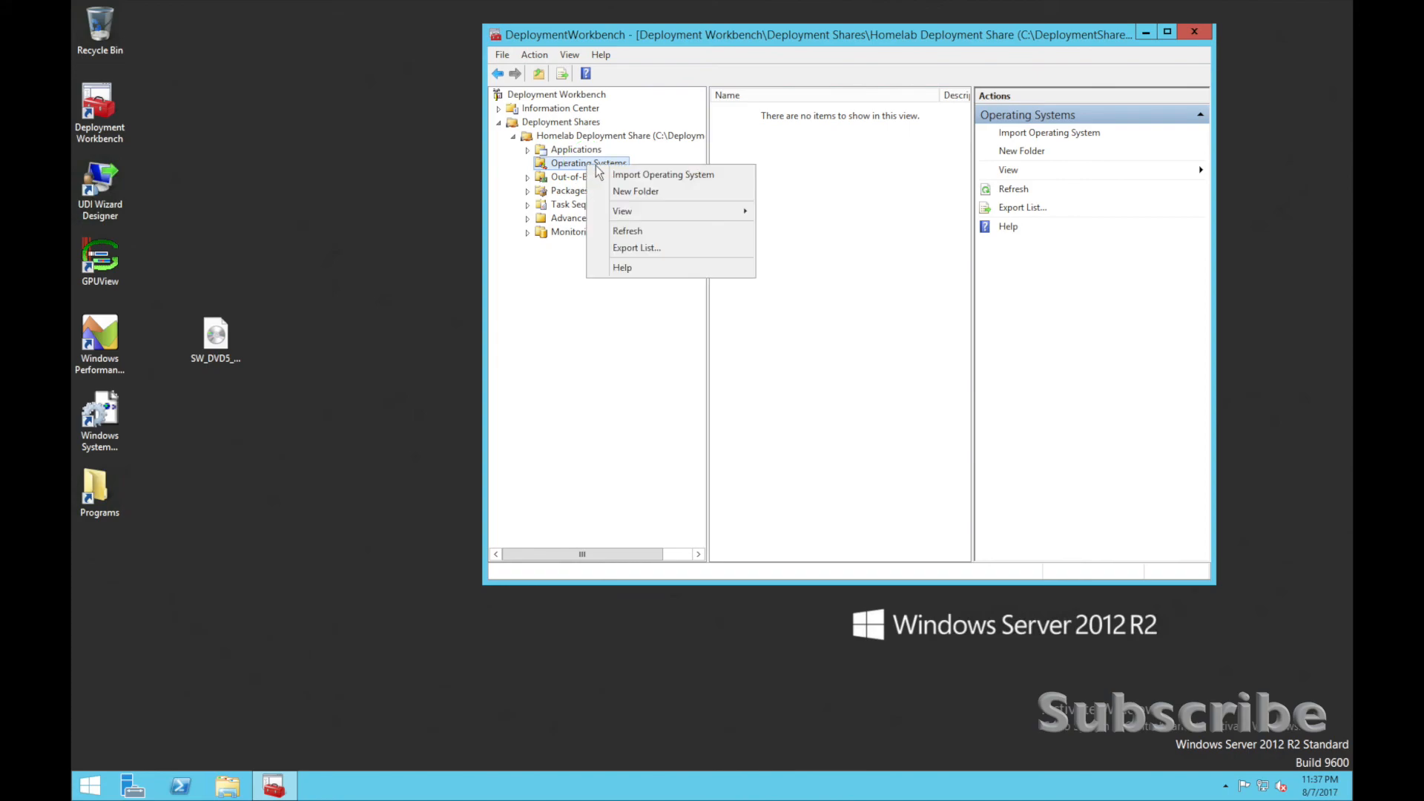
left_click(627, 176)
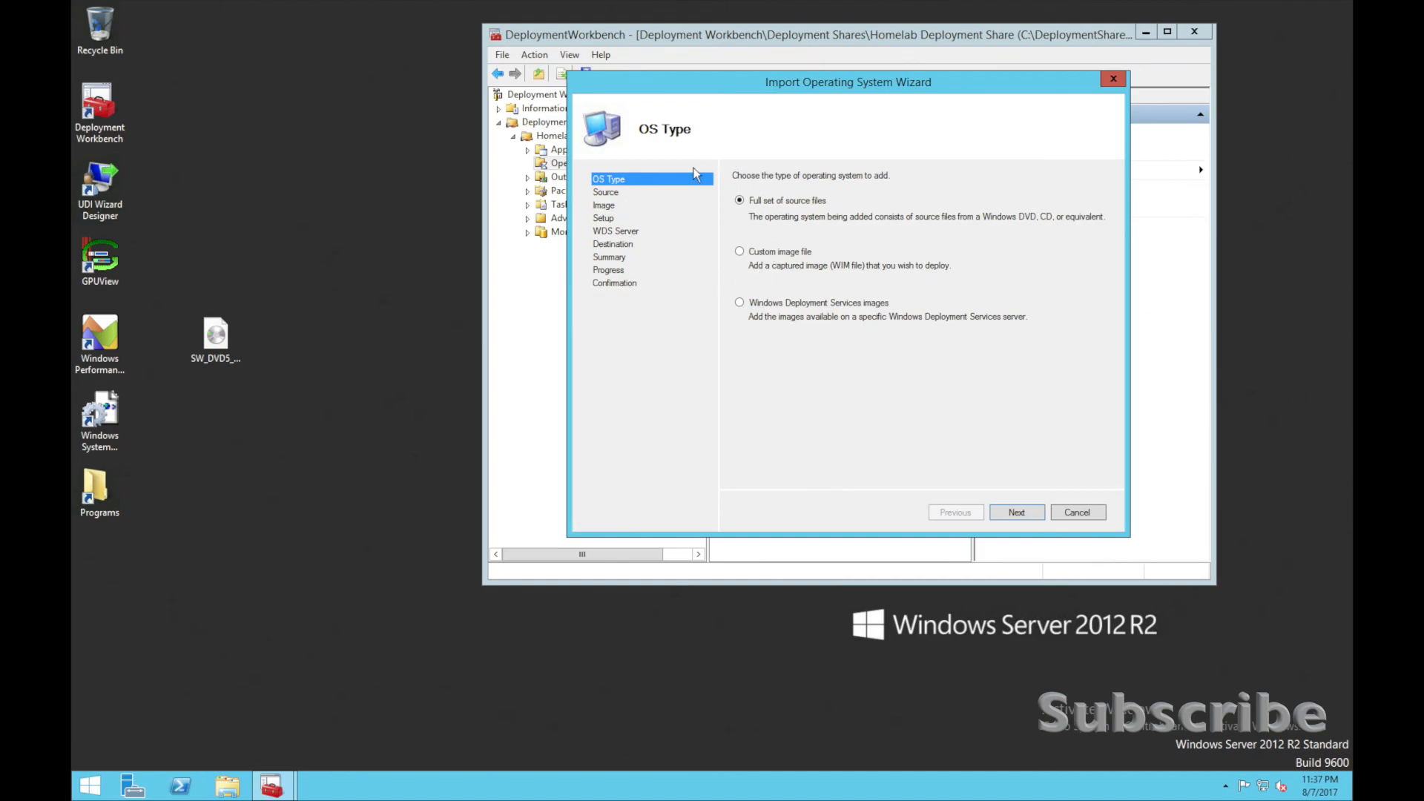
left_click(1077, 514)
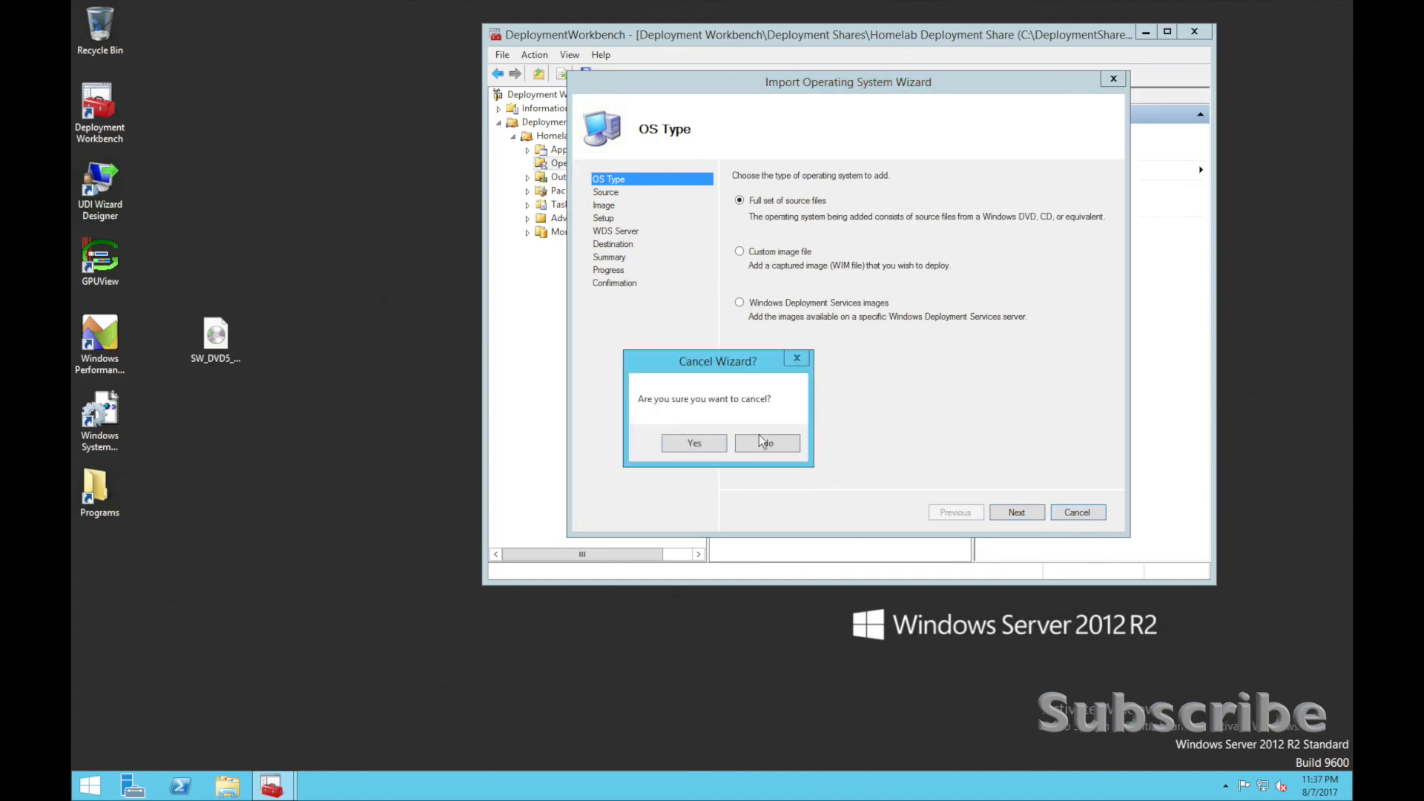